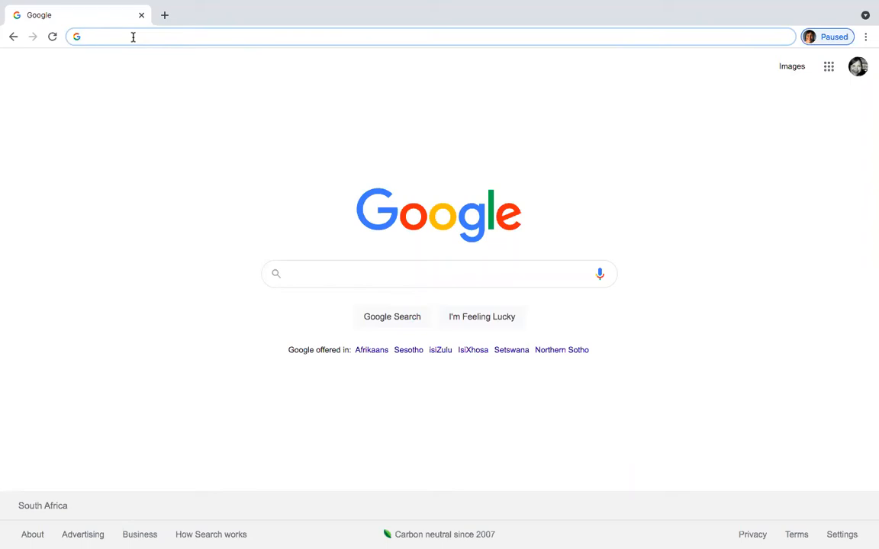
# Step: Load vula.uct.ac.za and cycle the gateway carousel through the maintenance, Writer's Club and ICTS help cards
pyautogui.write('vula')
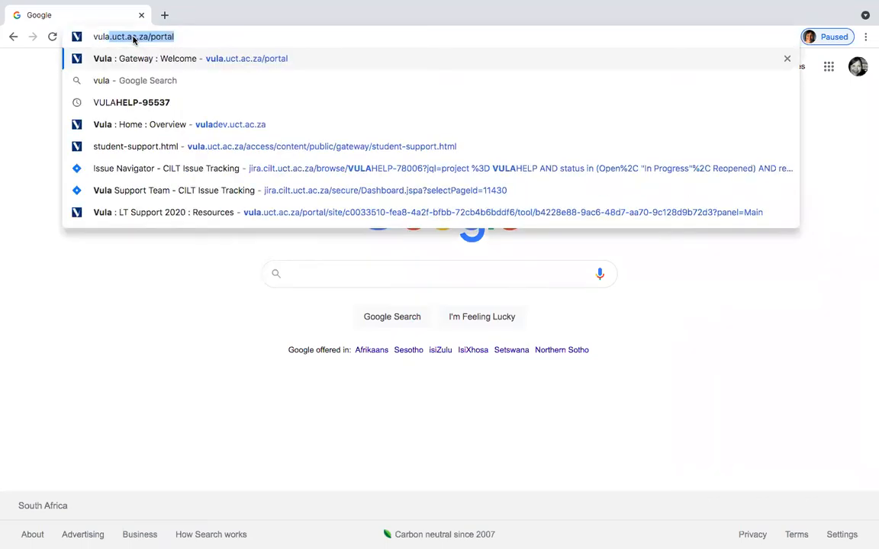
pyautogui.write('.uct.a')
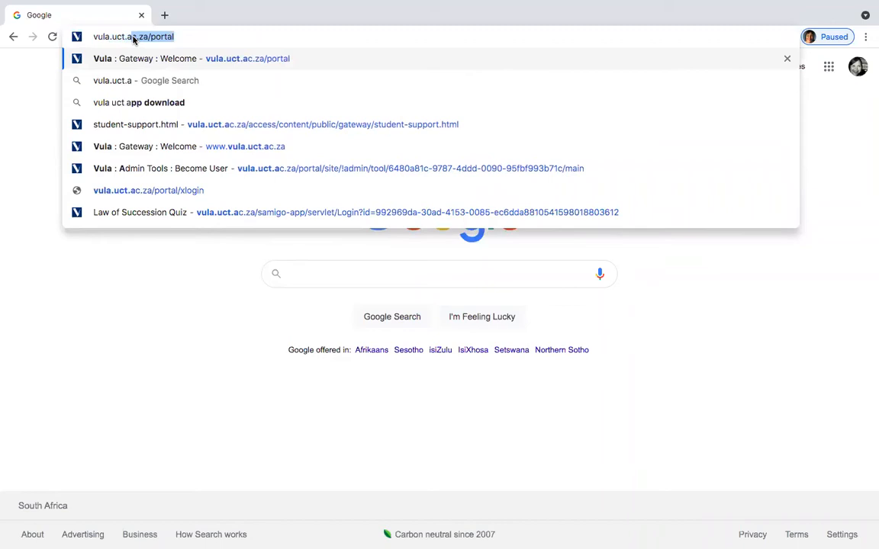
pyautogui.write('c.za')
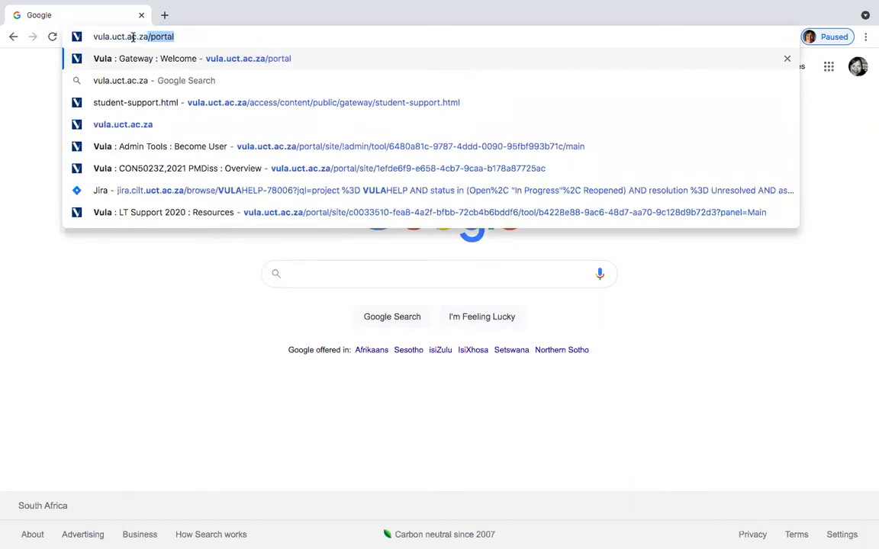
pyautogui.press('Return')
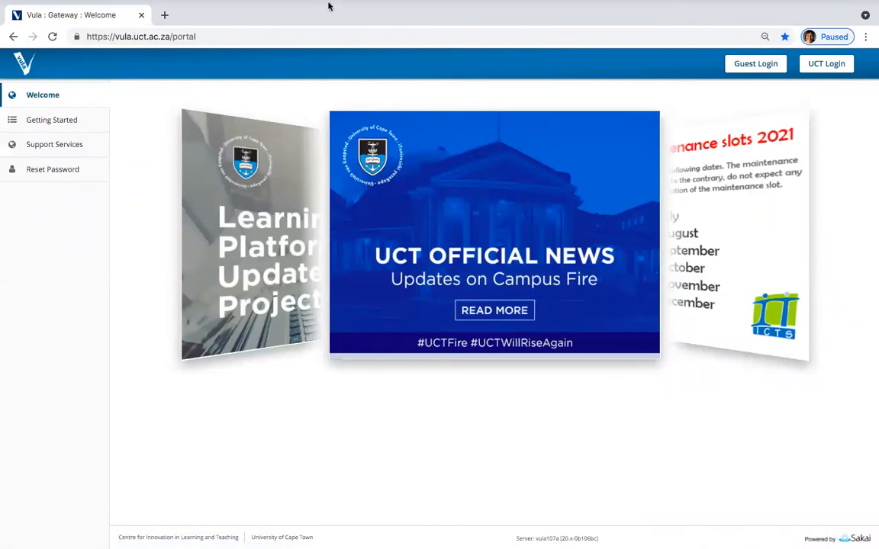
pyautogui.moveTo(296, 3)
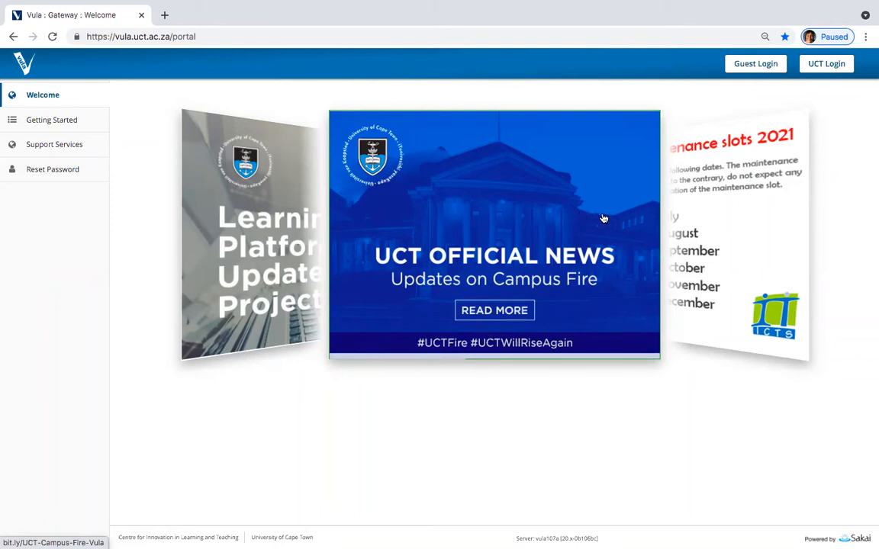
pyautogui.click(707, 211)
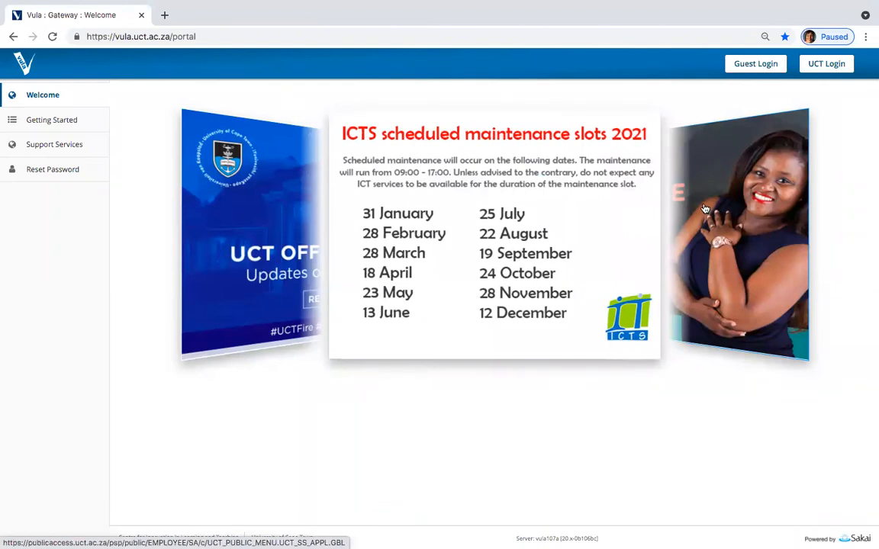
pyautogui.click(706, 209)
pyautogui.click(704, 209)
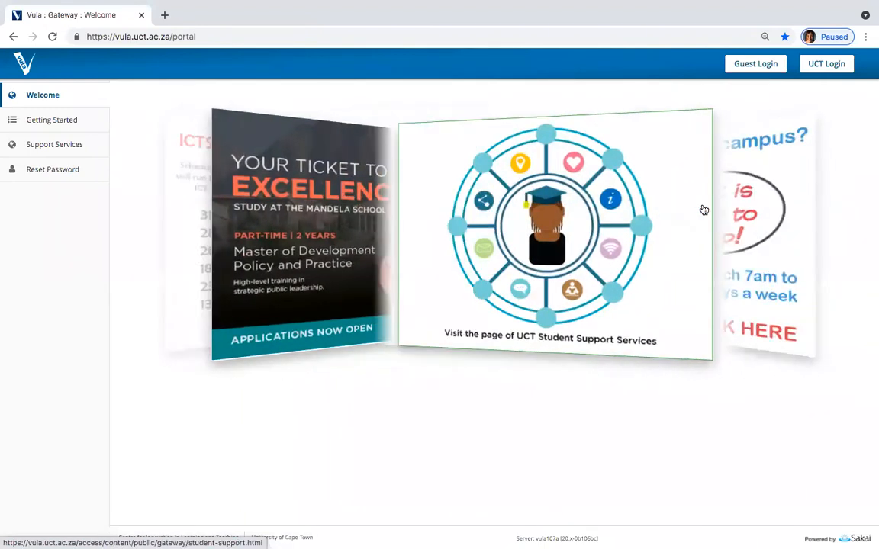
pyautogui.click(703, 210)
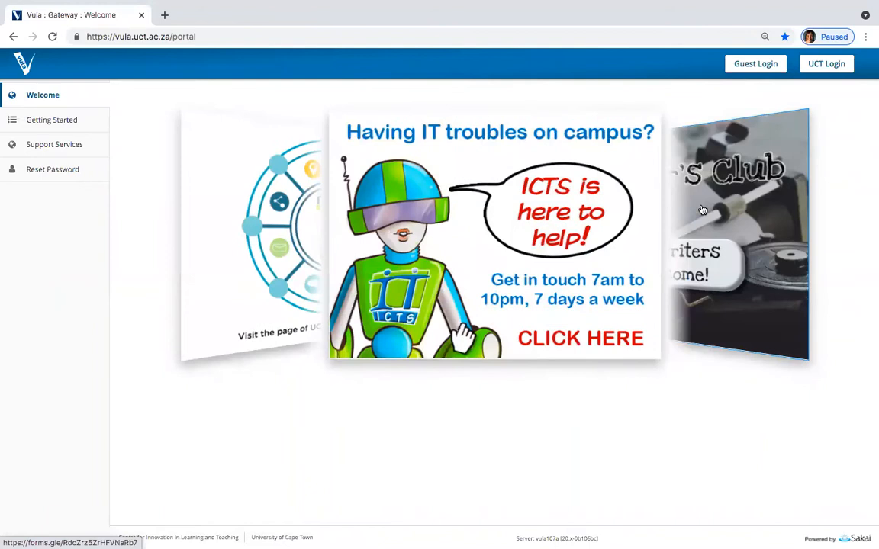
pyautogui.click(702, 210)
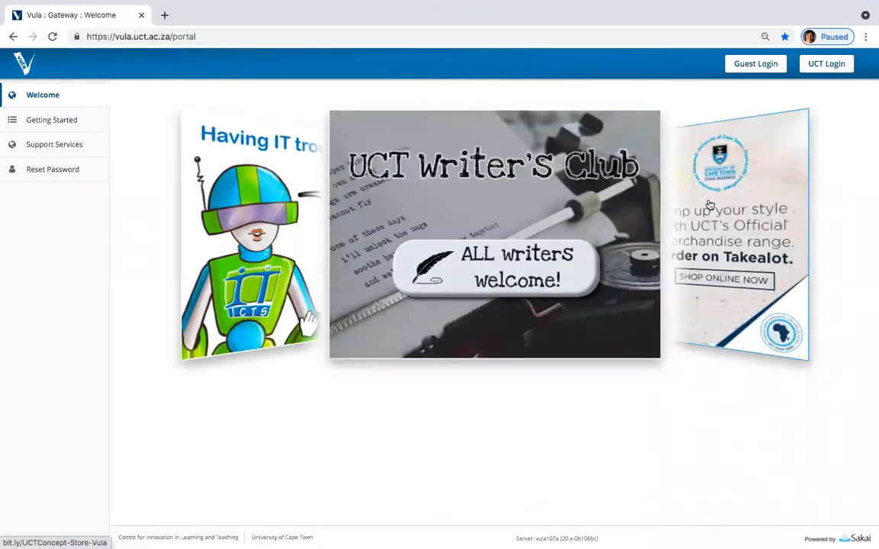
pyautogui.click(708, 207)
pyautogui.click(707, 210)
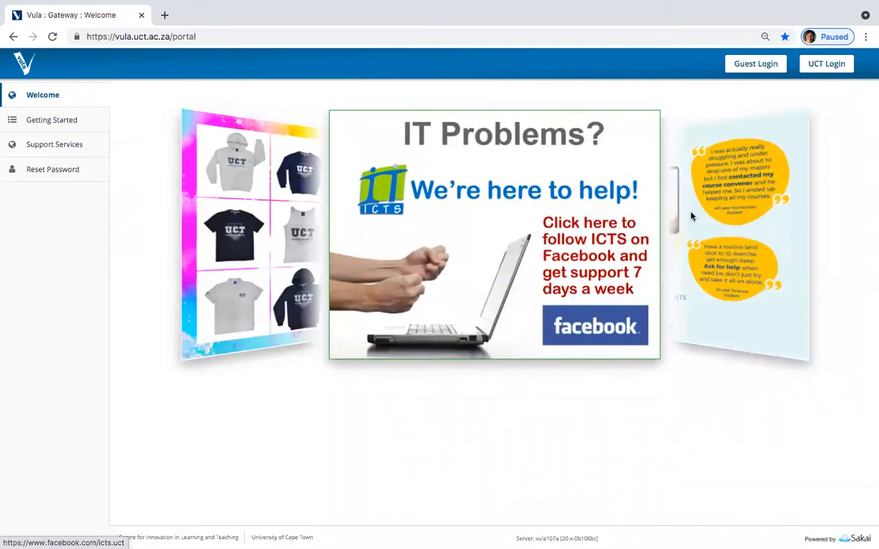
# Step: Open the ICTS Facebook support page from its card, then close it to return to Vula
pyautogui.click(623, 194)
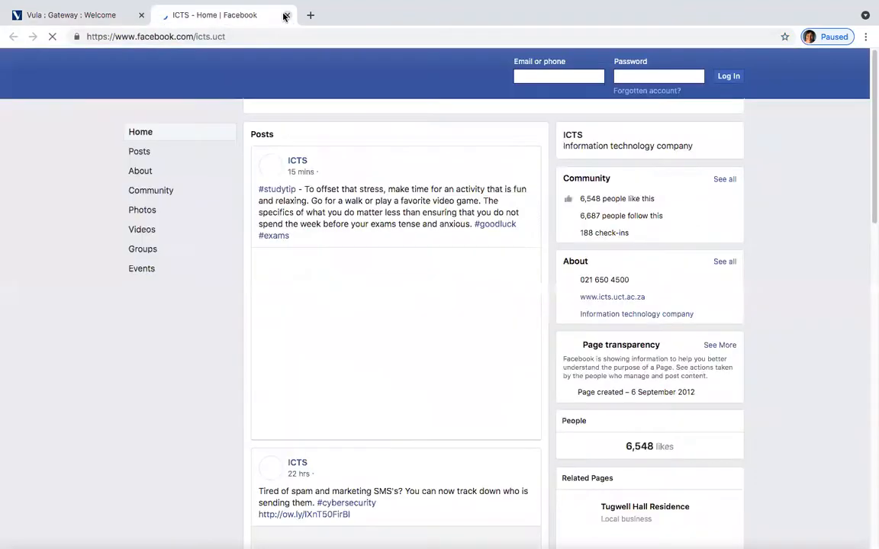
pyautogui.click(286, 16)
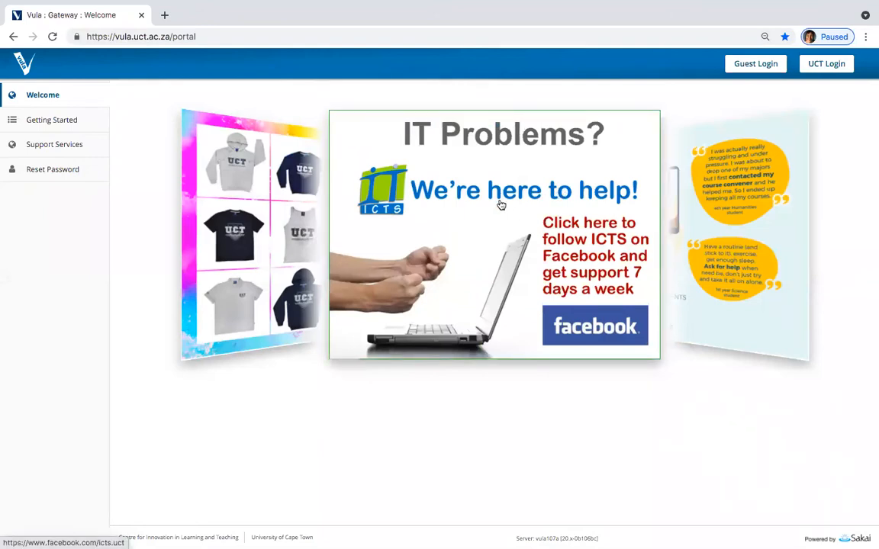
pyautogui.moveTo(55, 6)
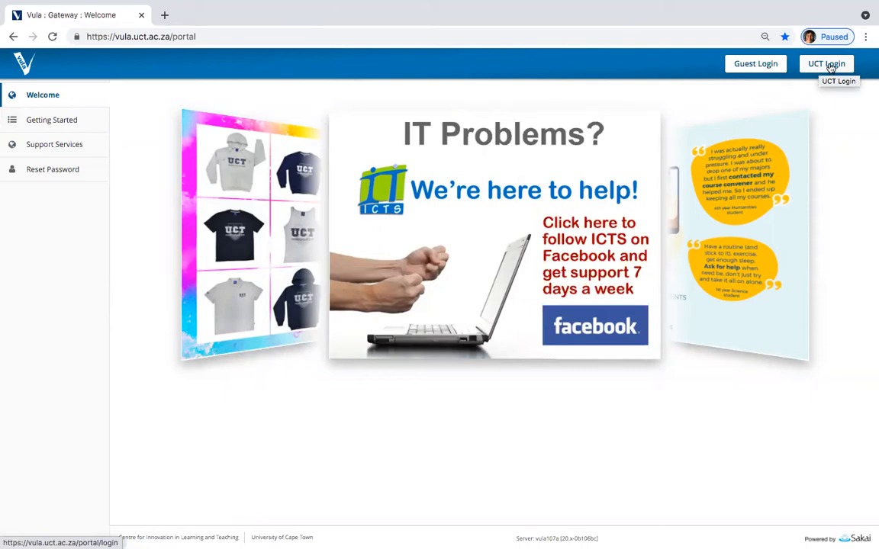
# Step: Sign in through UCT Login using the autofilled UCT account credentials
pyautogui.click(829, 65)
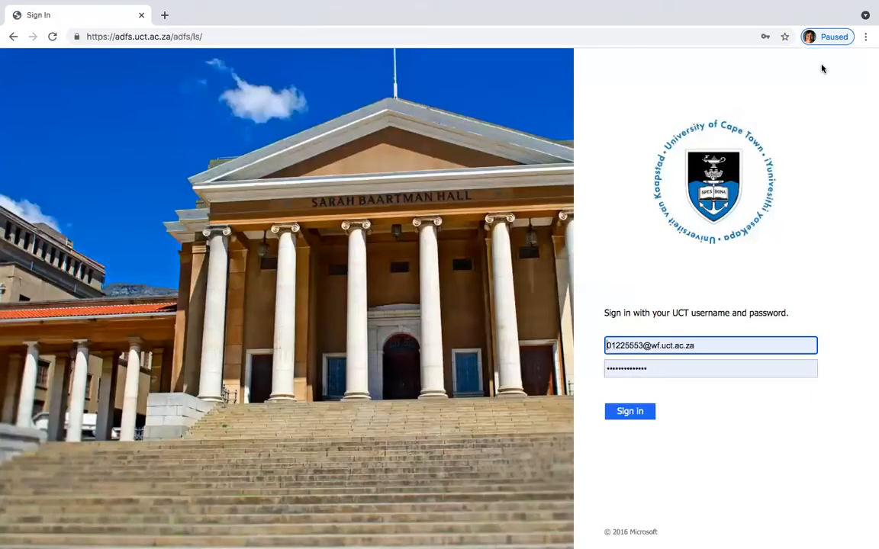
pyautogui.click(630, 413)
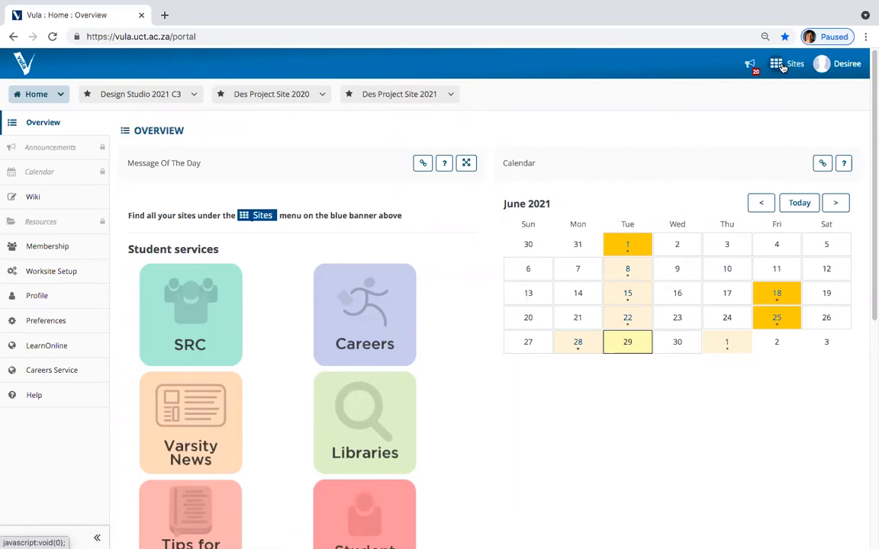
# Step: In the Sites list, unstar Design Studio 2021 C3 and star Course site demonstration
pyautogui.click(782, 68)
pyautogui.scroll(-1, 703, 174)
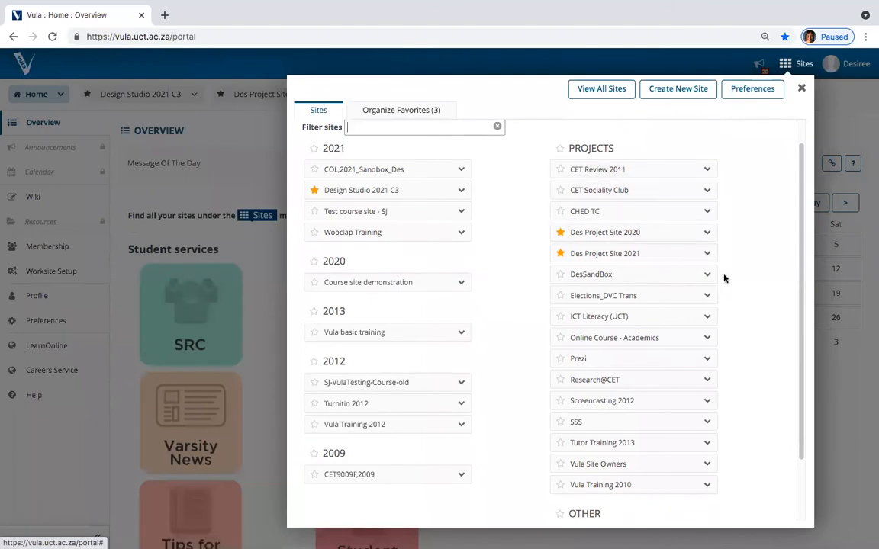
pyautogui.scroll(-2, 663, 303)
pyautogui.scroll(-1, 663, 304)
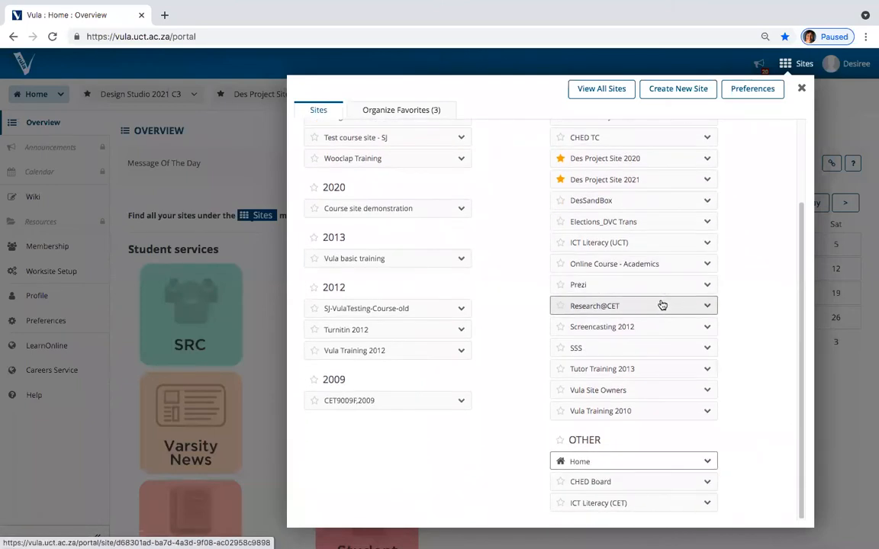
pyautogui.scroll(3, 738, 250)
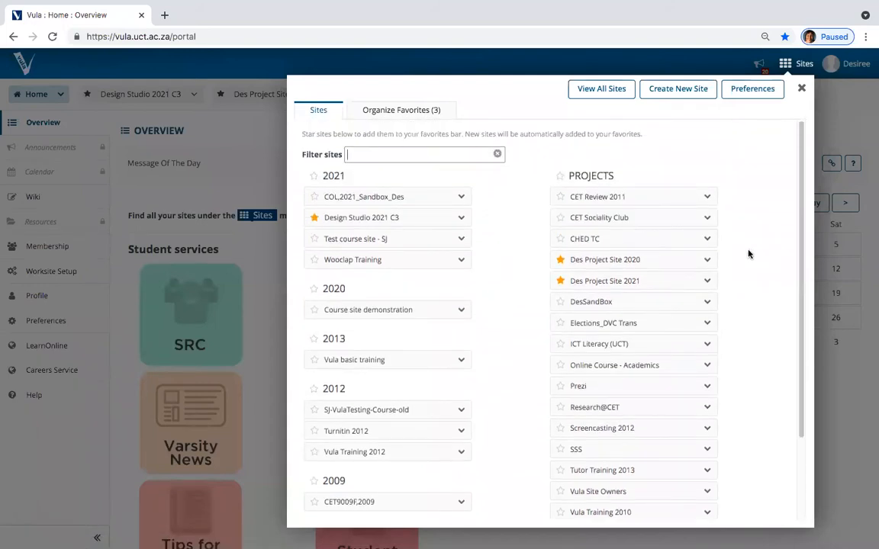
pyautogui.click(314, 219)
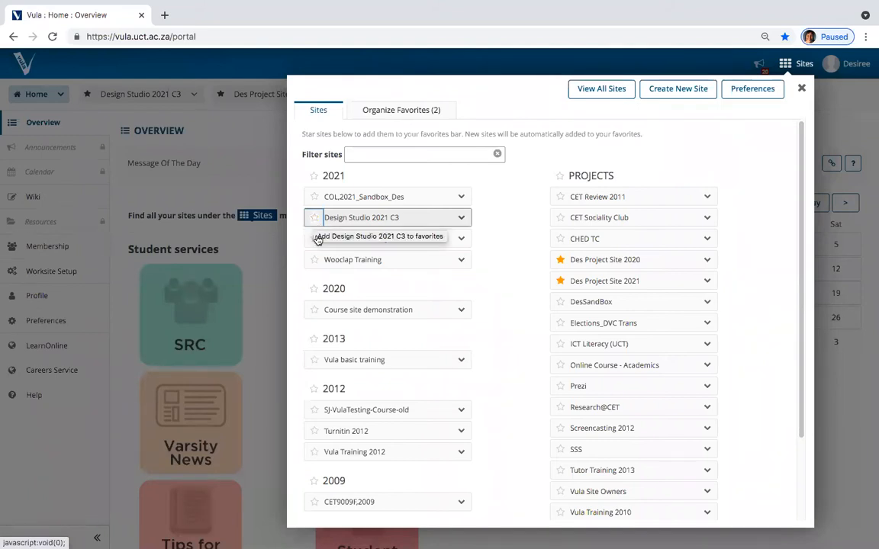
pyautogui.click(315, 312)
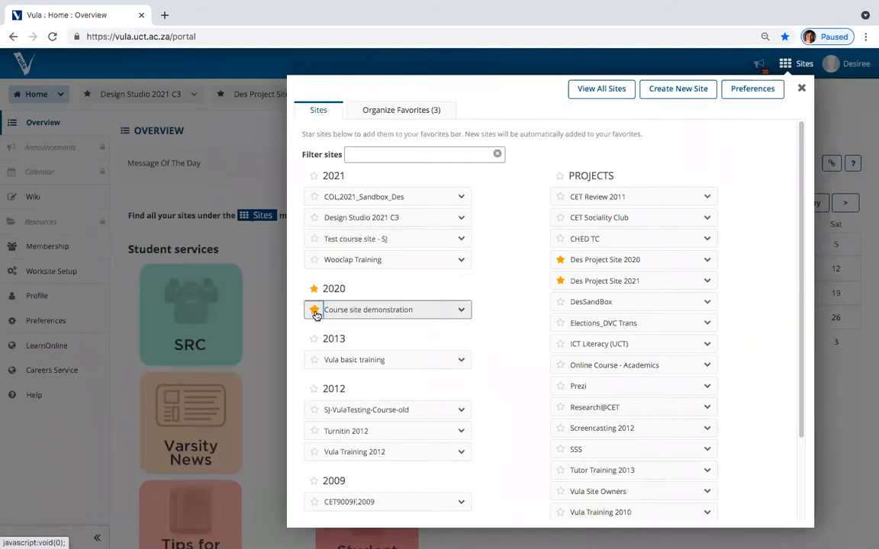
# Step: Filter the sites for 'wooclap', star Wooclap Training, and close the Sites list
pyautogui.click(398, 155)
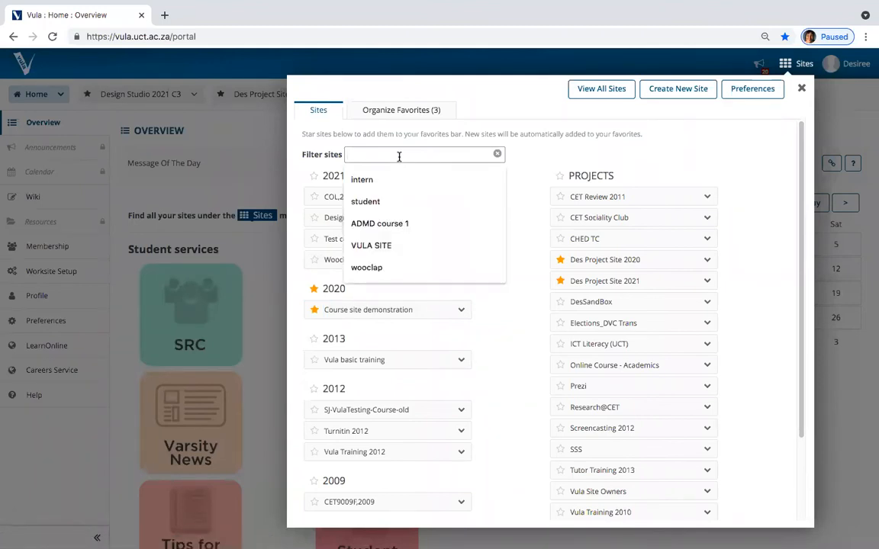
pyautogui.write('wooclap')
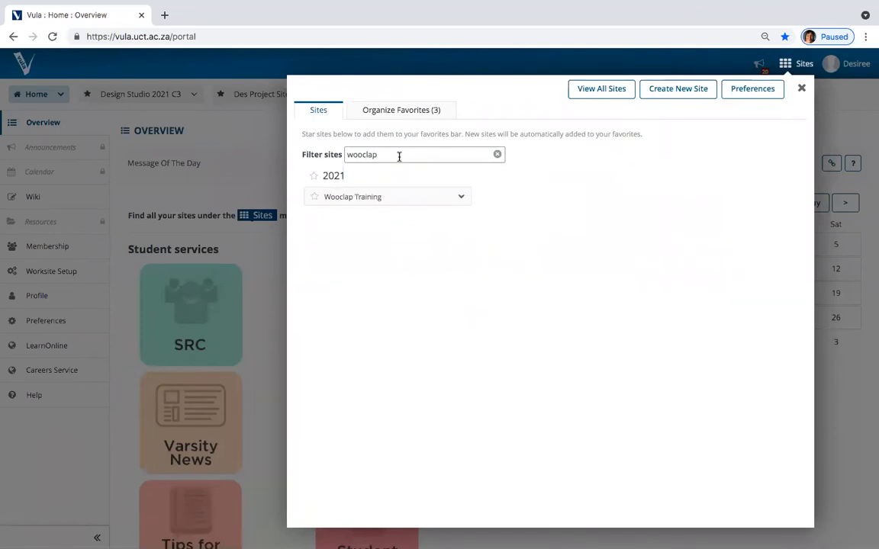
pyautogui.click(315, 198)
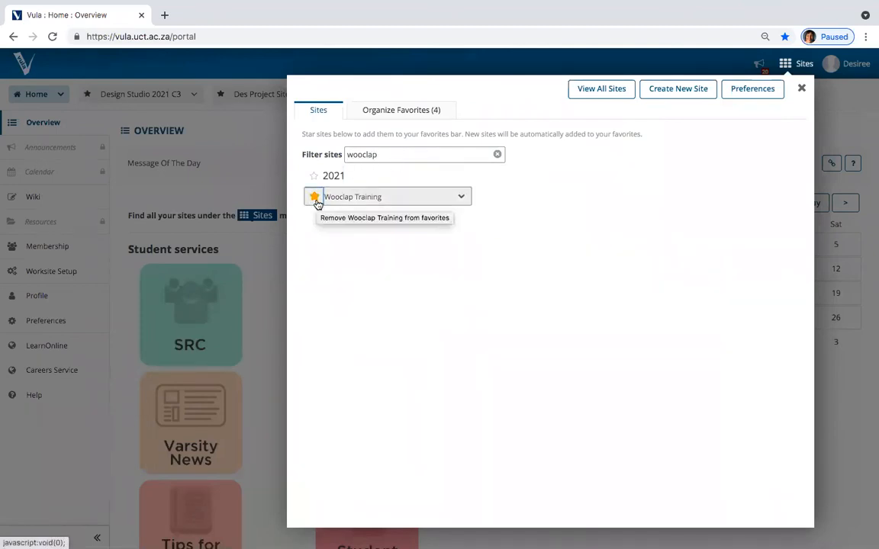
pyautogui.click(834, 134)
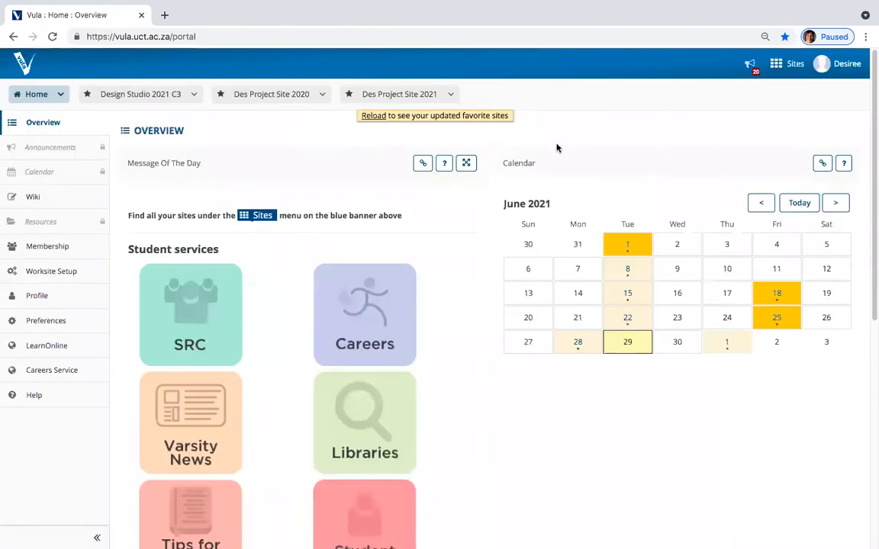
# Step: Refresh the favourites bar, unstar the Course site demonstration tab, and reload the portal
pyautogui.click(375, 118)
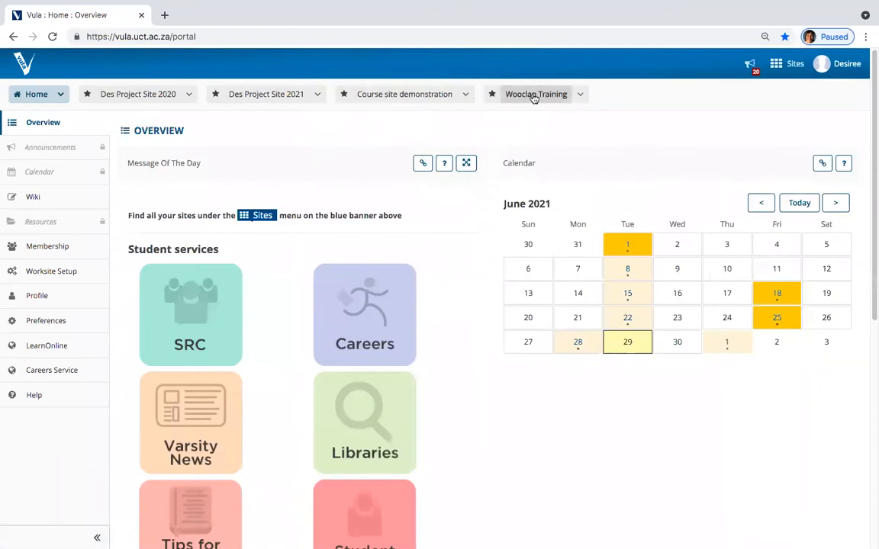
pyautogui.click(344, 95)
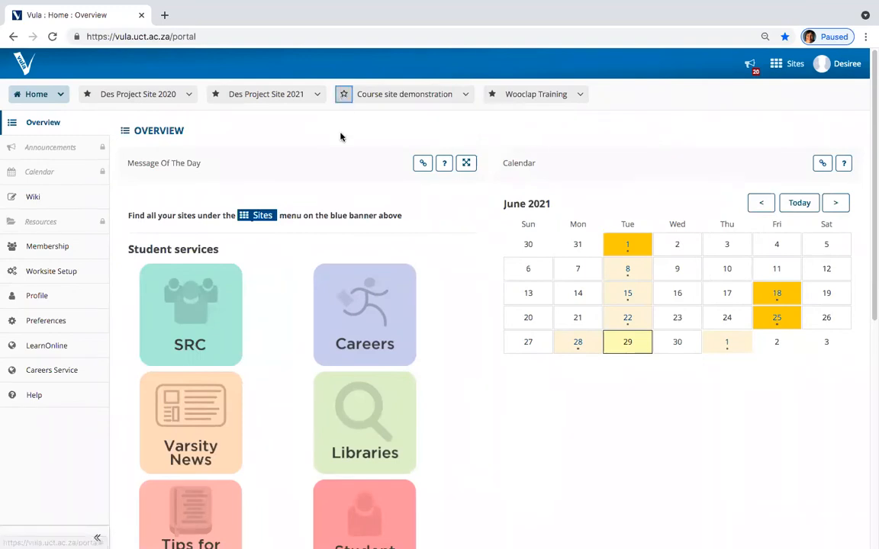
pyautogui.click(195, 37)
pyautogui.press('Return')
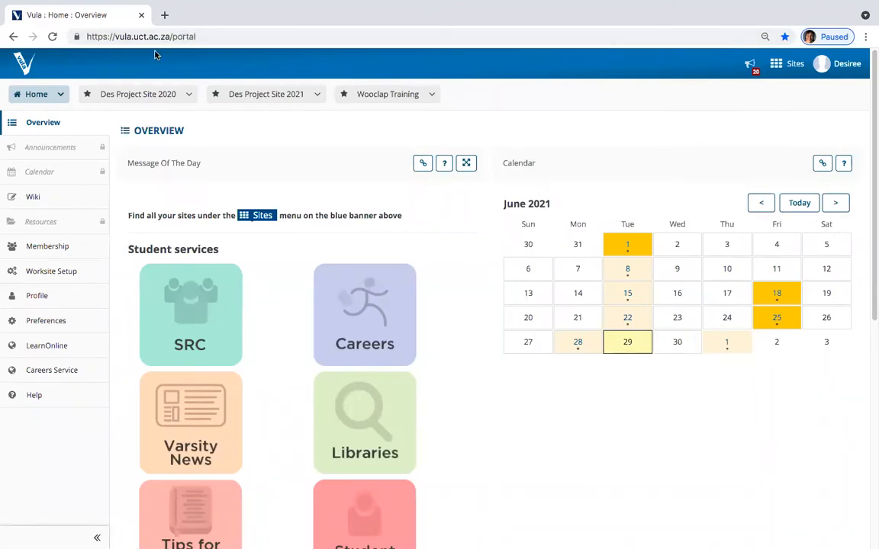
# Step: Look over My Sites memberships and the joinable sites list, then go to Profile
pyautogui.click(52, 250)
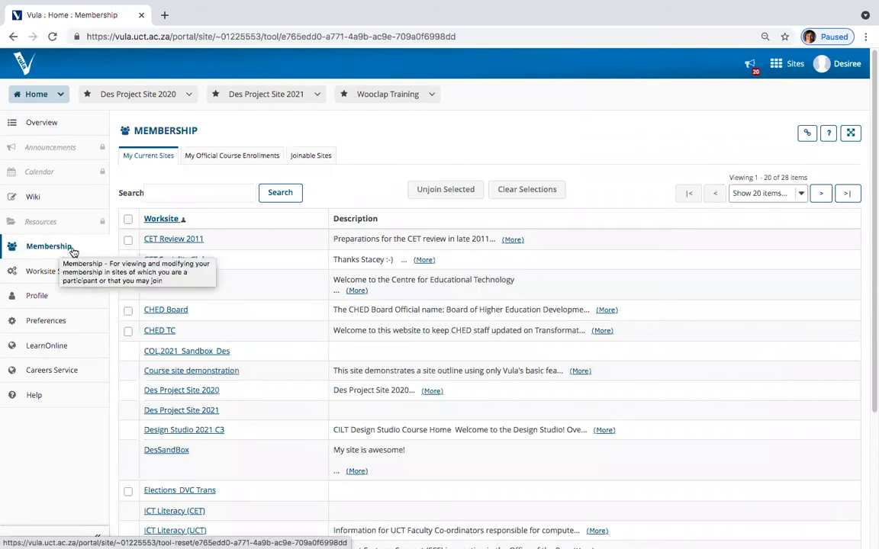
pyautogui.click(306, 157)
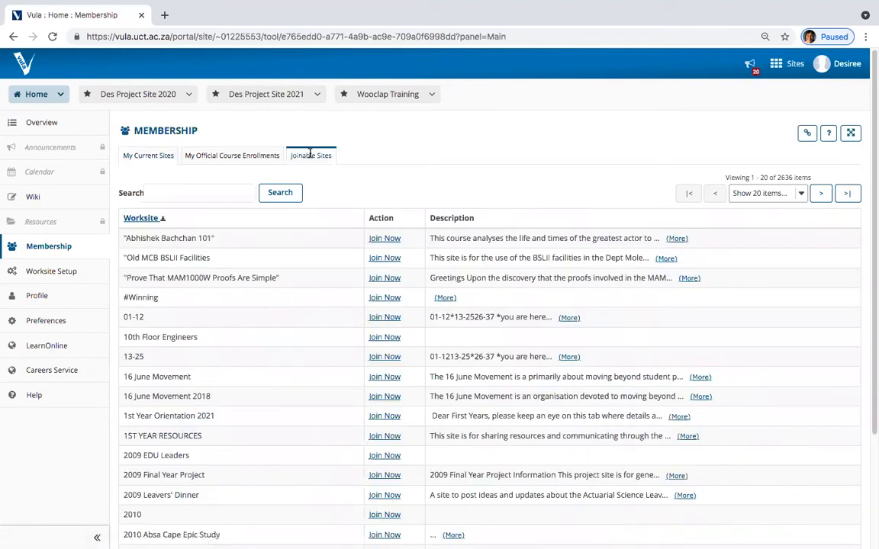
pyautogui.scroll(-1, 386, 240)
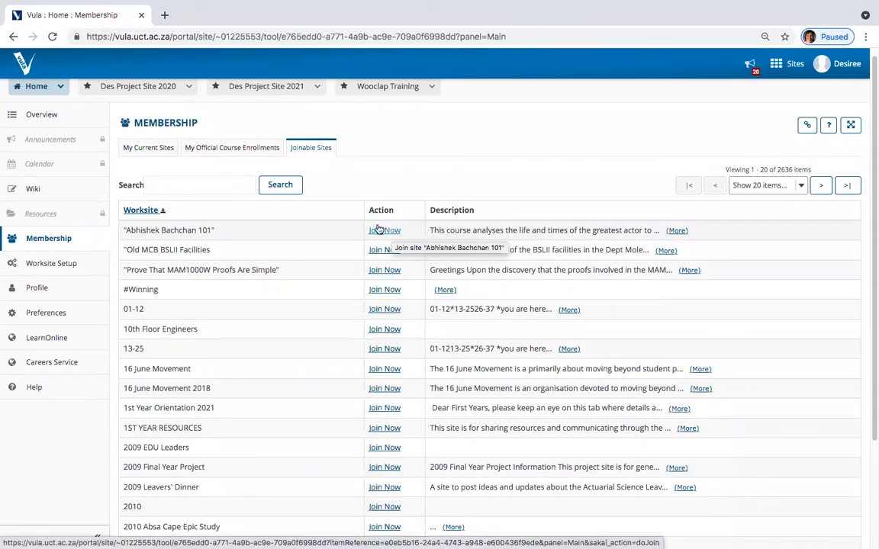
pyautogui.click(38, 287)
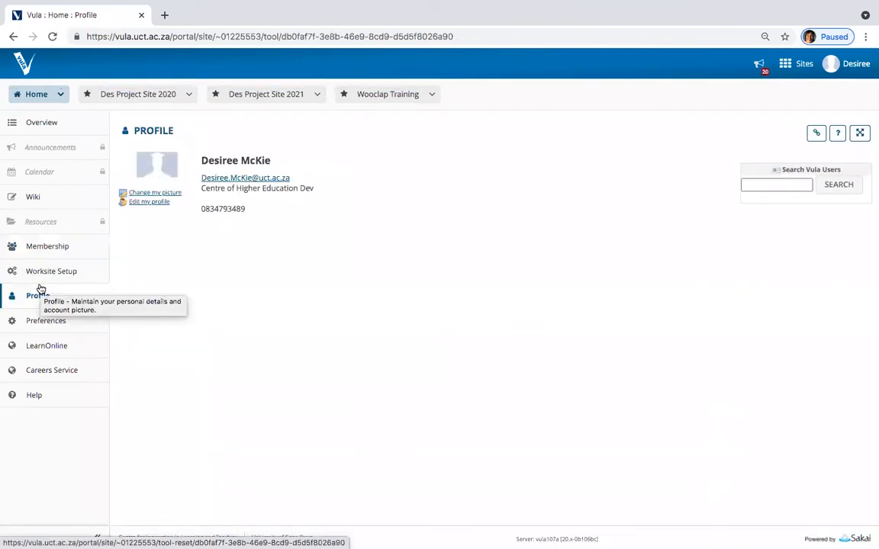
# Step: Edit the profile, set Position to Learning Technologies Consultant, and save
pyautogui.click(153, 205)
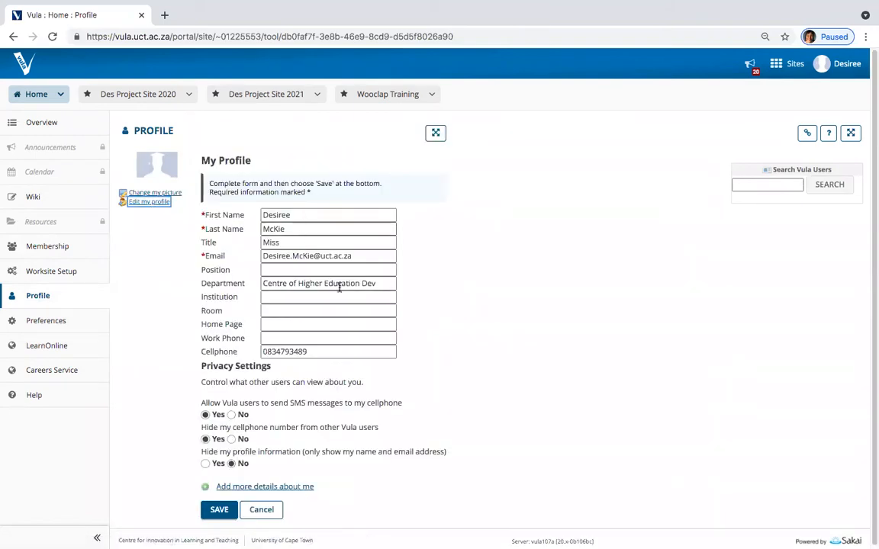
pyautogui.click(313, 271)
pyautogui.click(310, 295)
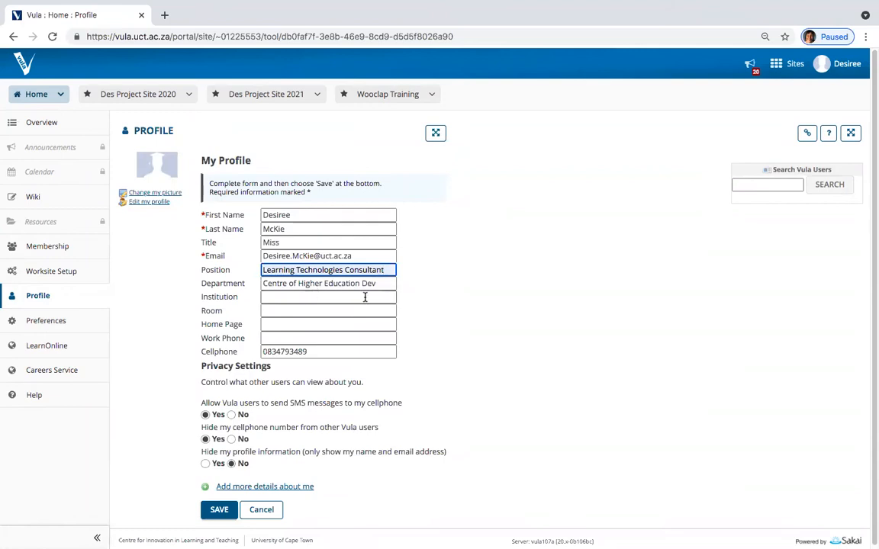
pyautogui.click(302, 296)
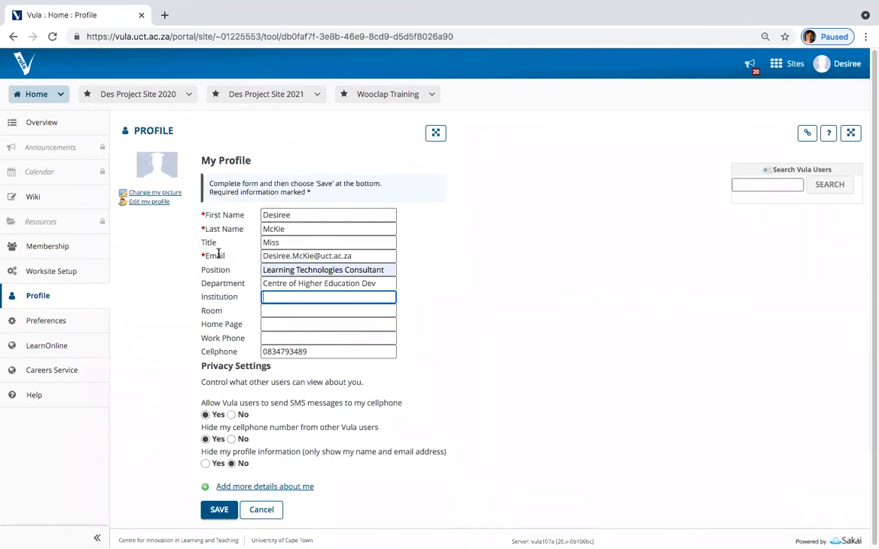
pyautogui.scroll(-1, 446, 270)
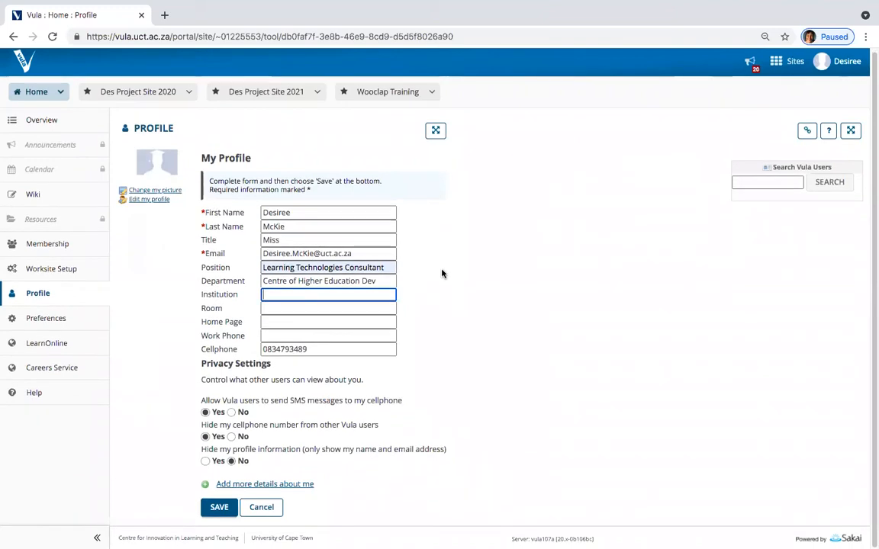
pyautogui.click(219, 509)
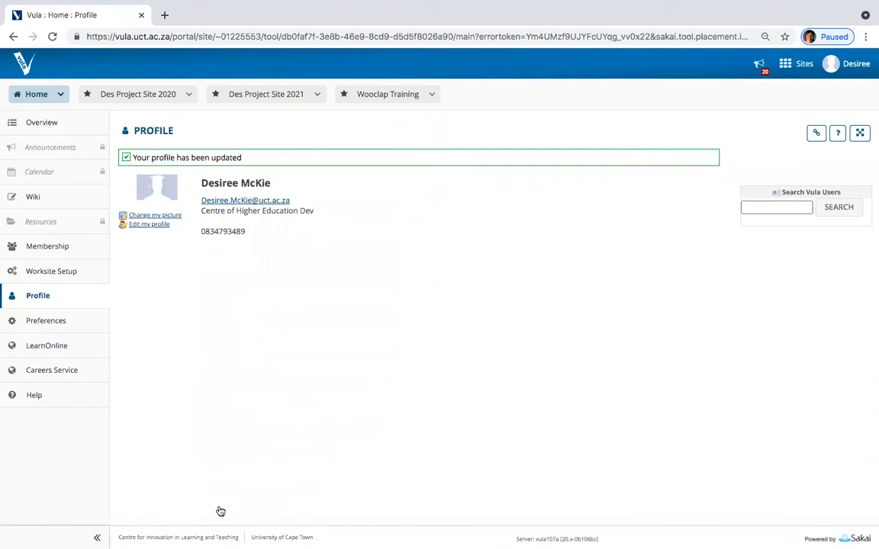
pyautogui.click(55, 400)
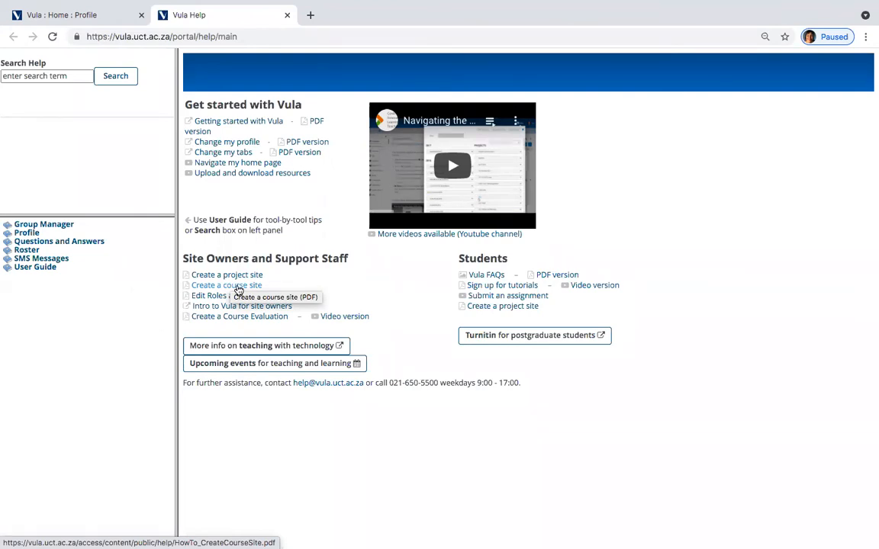
pyautogui.click(35, 75)
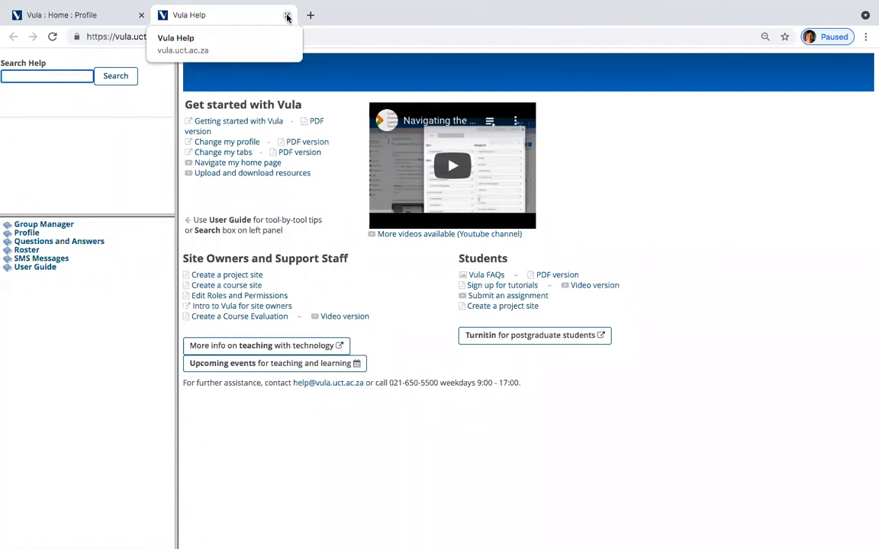
pyautogui.click(287, 16)
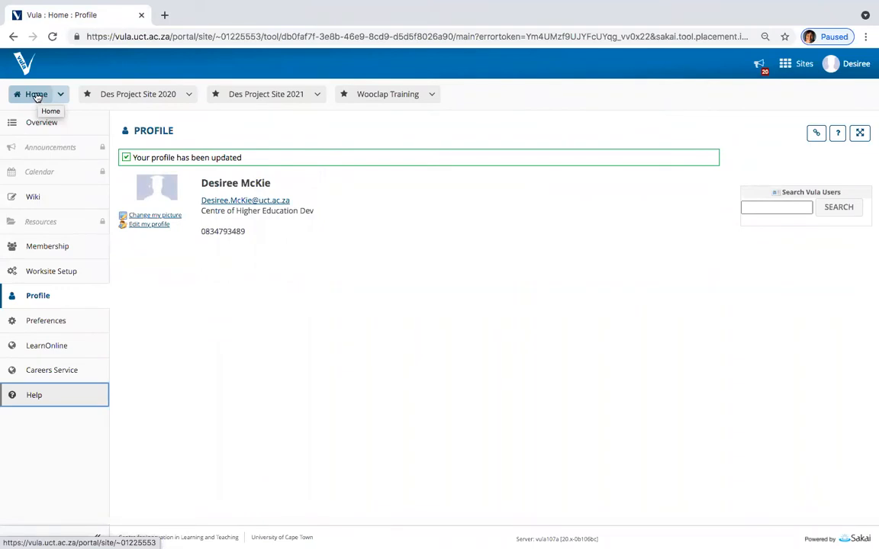
# Step: From Home, go to Worksite Setup and start Create New Site from the Sites panel
pyautogui.click(36, 95)
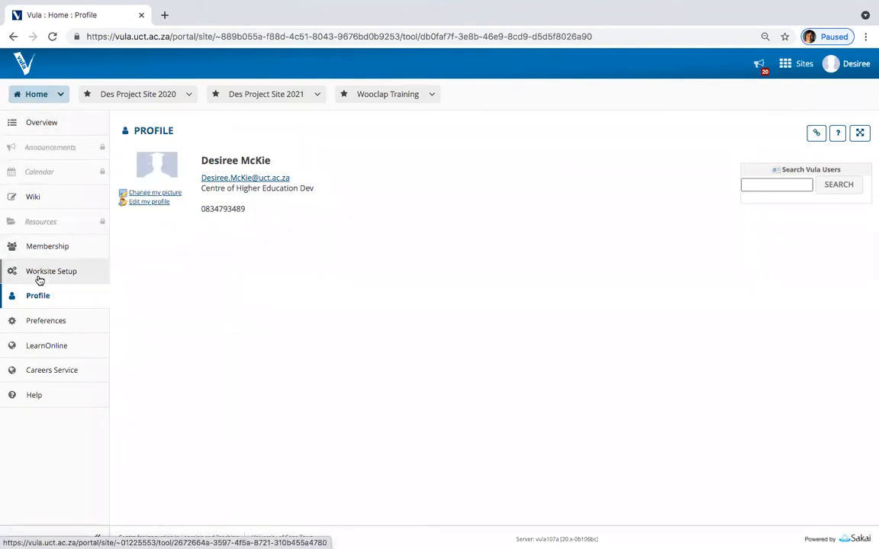
pyautogui.click(37, 274)
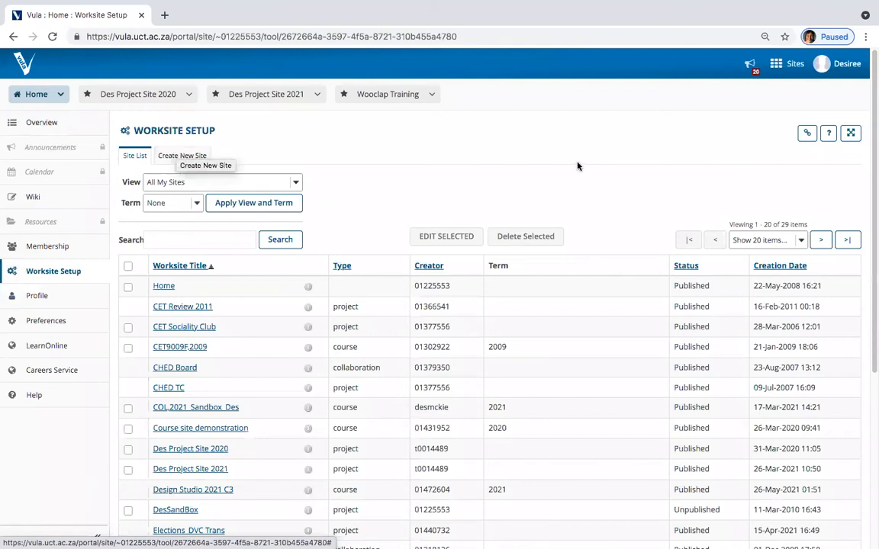
pyautogui.click(779, 65)
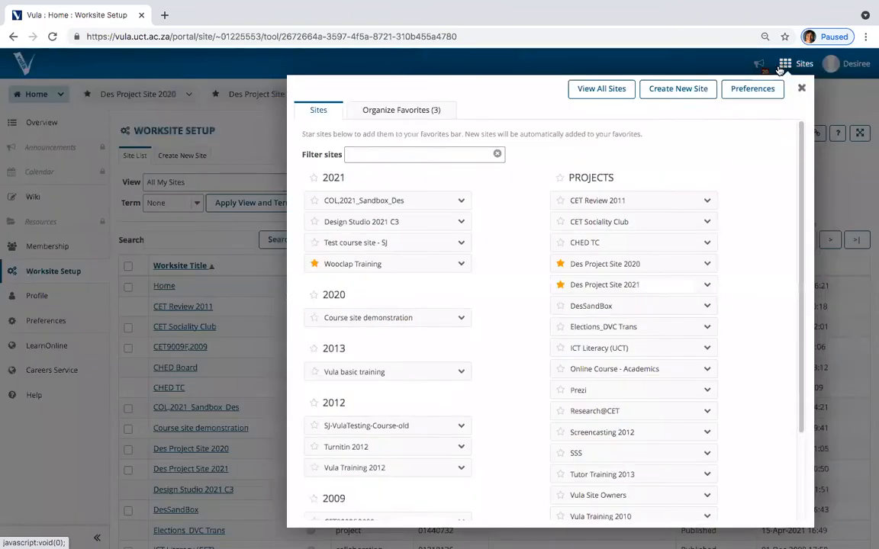
pyautogui.click(674, 89)
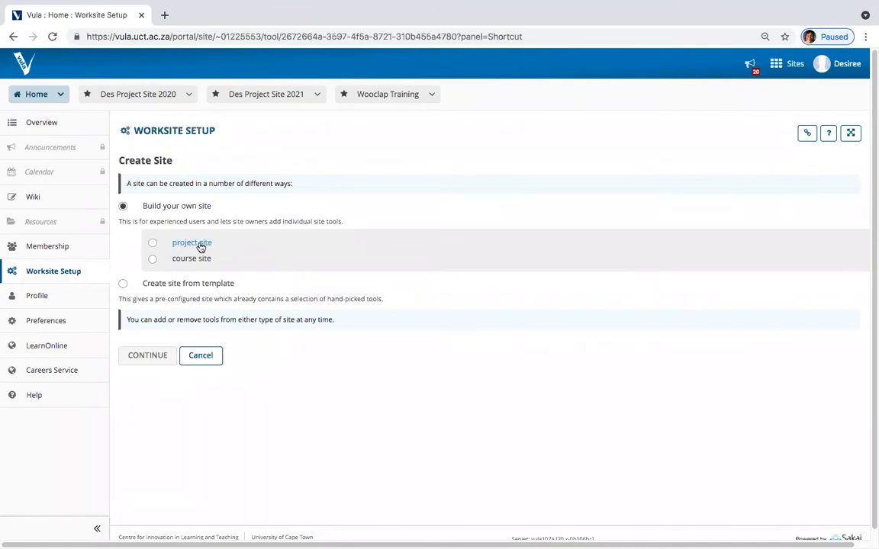
# Step: Choose a course site and select the department MUZ - College of Music
pyautogui.click(152, 259)
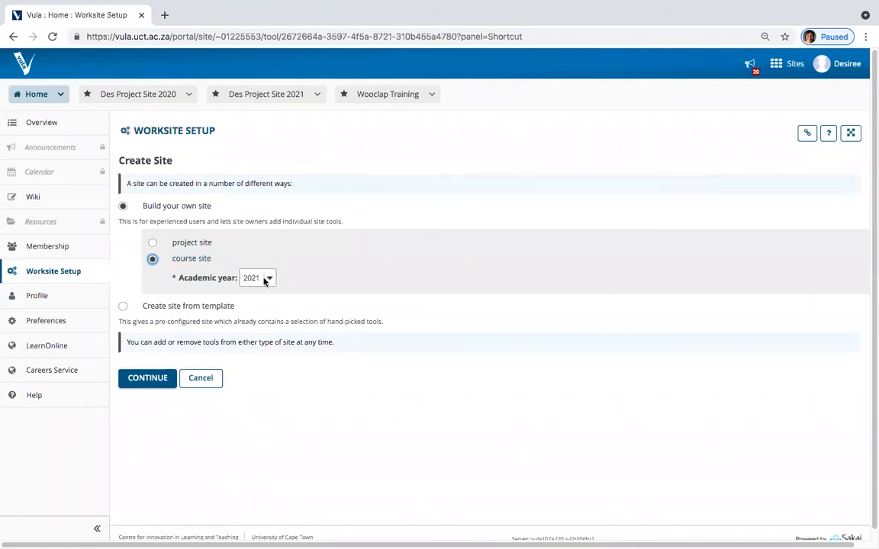
pyautogui.click(148, 379)
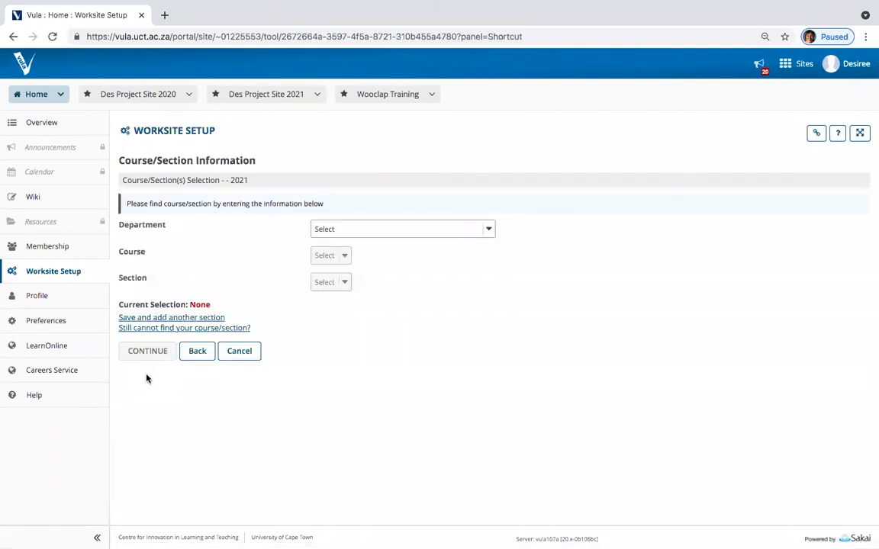
pyautogui.click(413, 229)
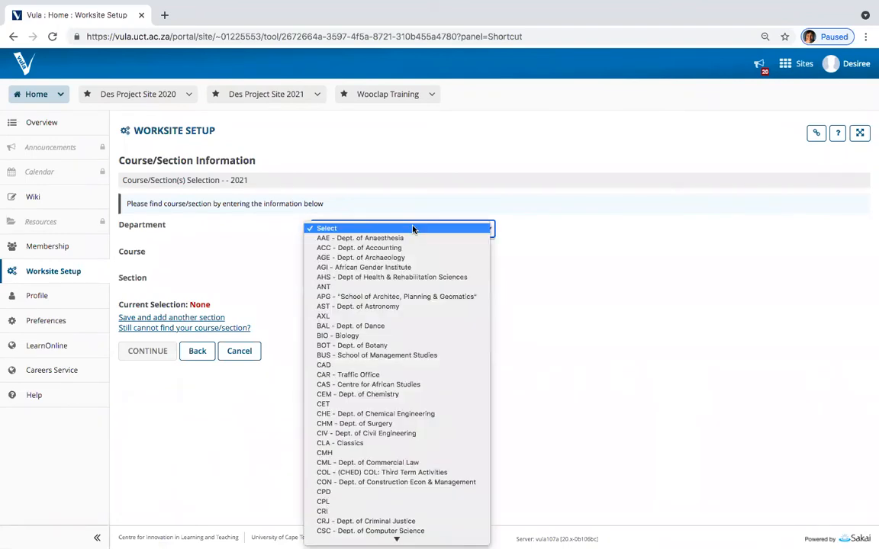
pyautogui.scroll(-3, 440, 253)
pyautogui.scroll(-10, 439, 250)
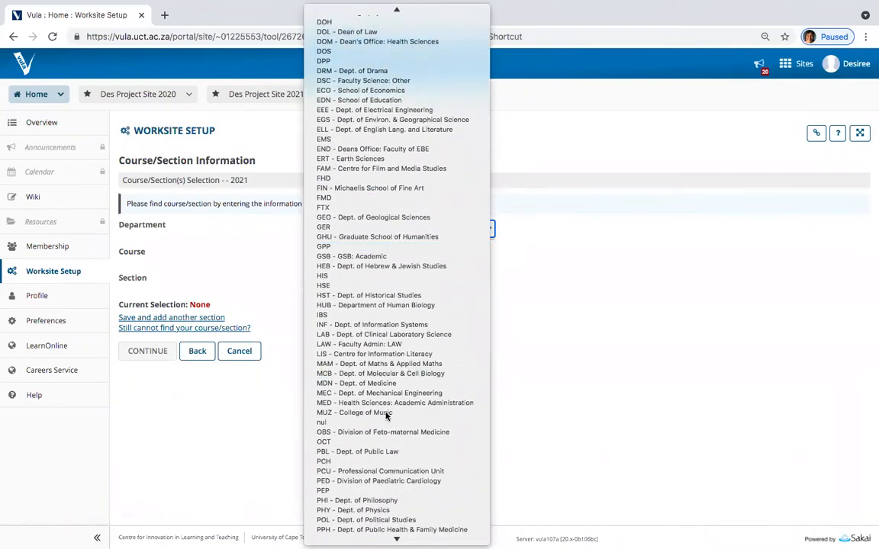
pyautogui.click(385, 412)
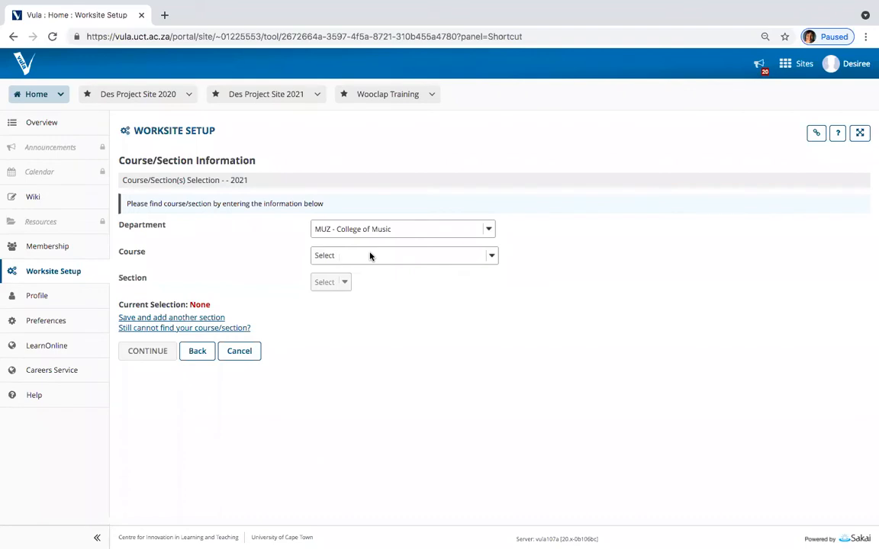
# Step: Pick course MUZ1255H Jazz Piano D1 with section MUZ1255H,2021 and continue to site information
pyautogui.click(370, 256)
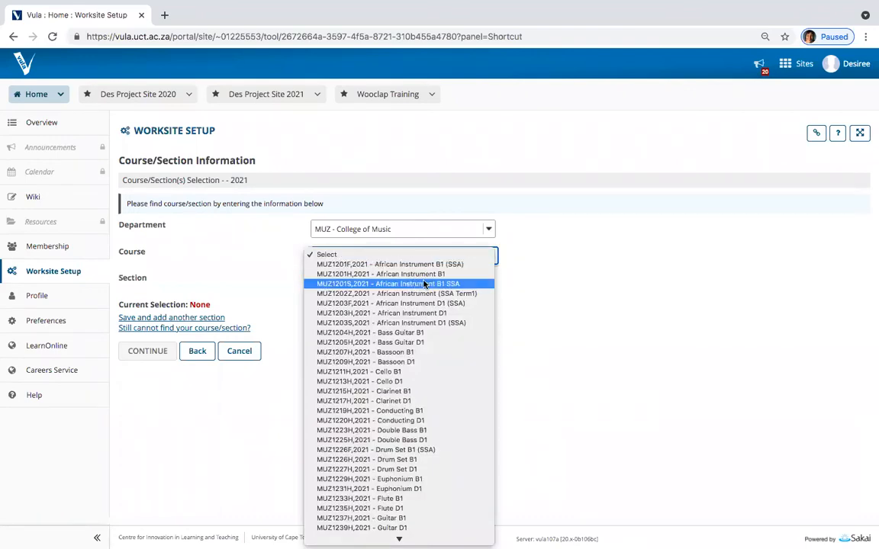
pyautogui.scroll(-2, 425, 284)
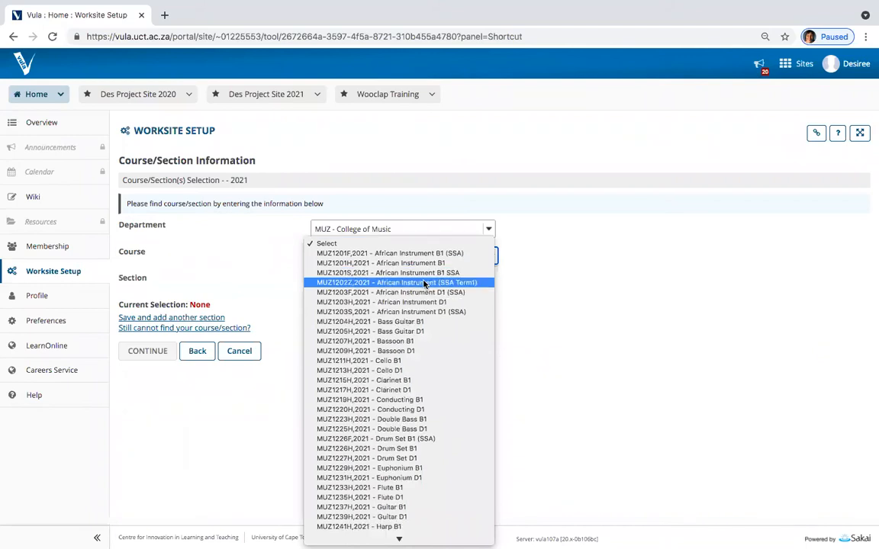
pyautogui.scroll(-10, 425, 284)
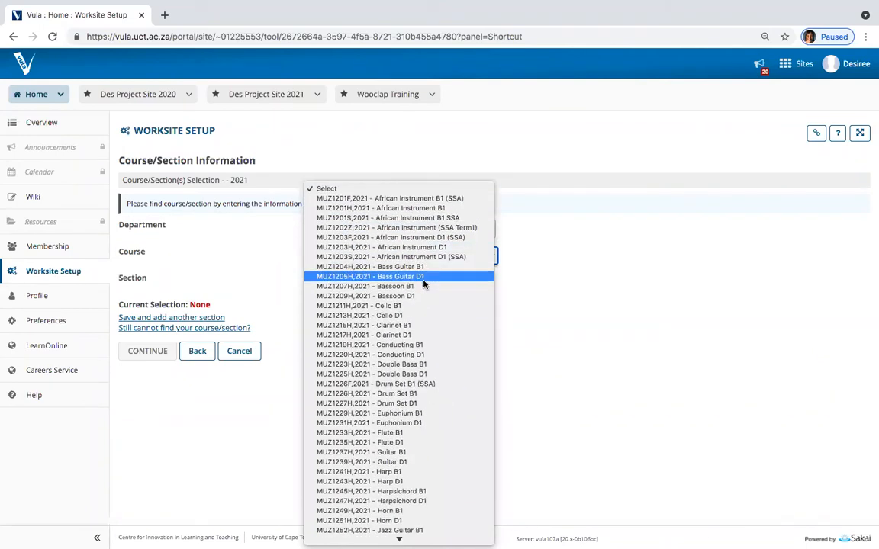
pyautogui.scroll(-5, 425, 284)
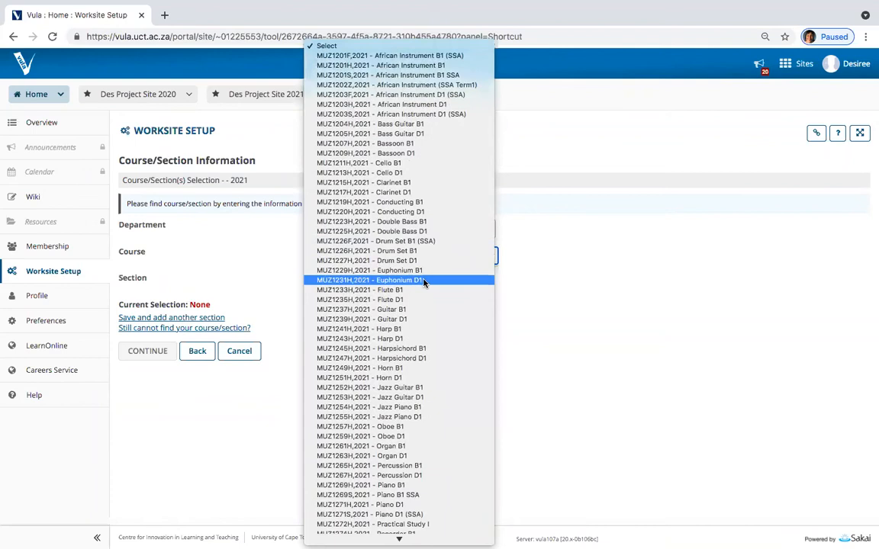
pyautogui.scroll(-3, 425, 284)
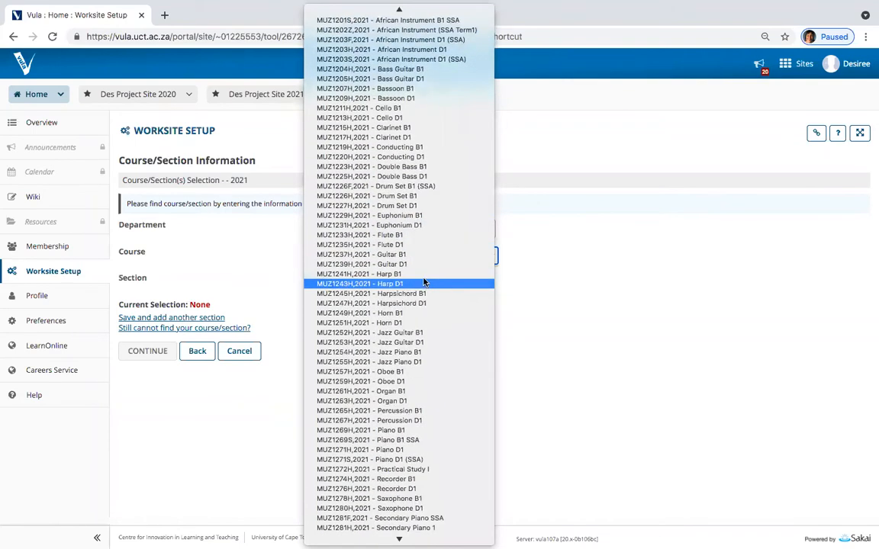
pyautogui.click(419, 367)
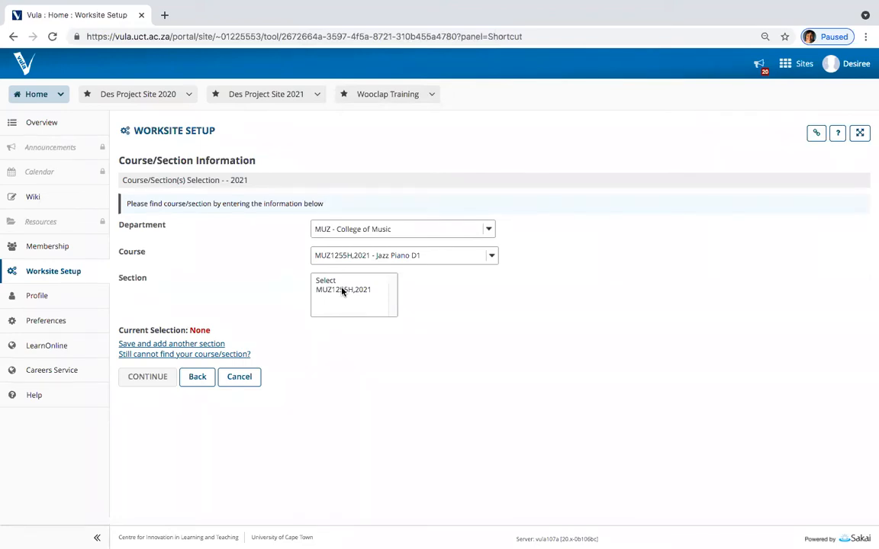
pyautogui.click(343, 291)
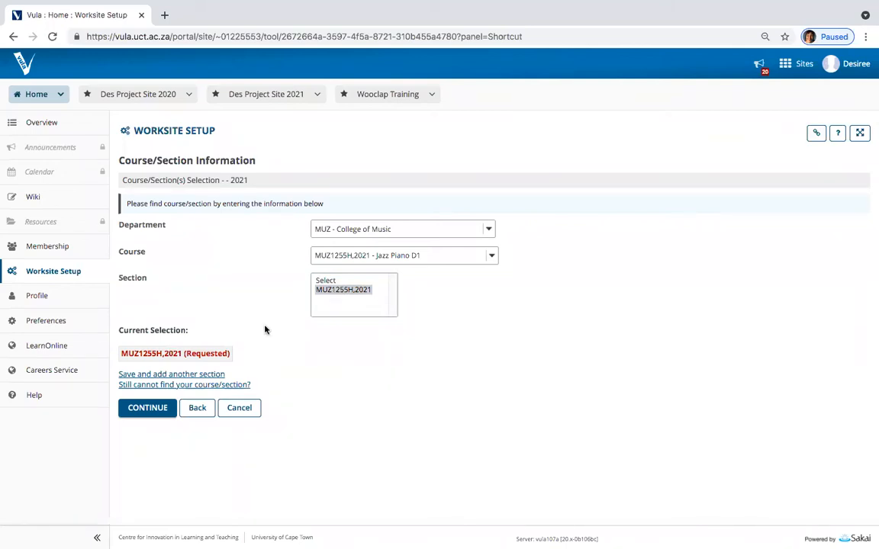
pyautogui.click(147, 409)
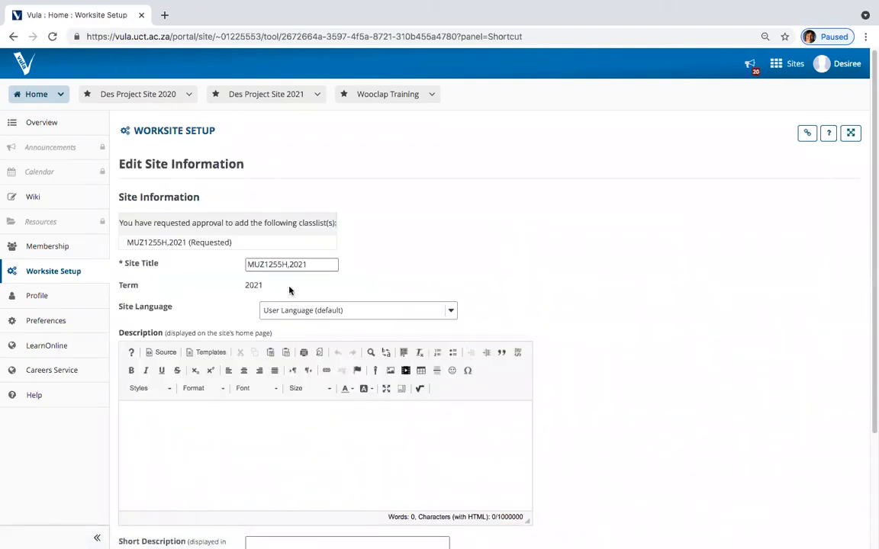
# Step: Append '(sandbox)' to the pre-filled site title
pyautogui.moveTo(309, 263); pyautogui.dragTo(248, 263)
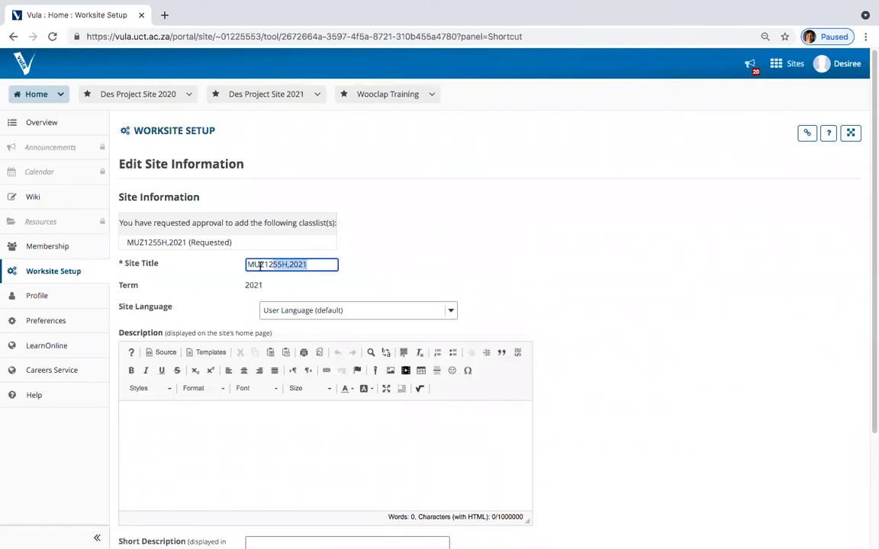
pyautogui.click(326, 265)
pyautogui.write('(')
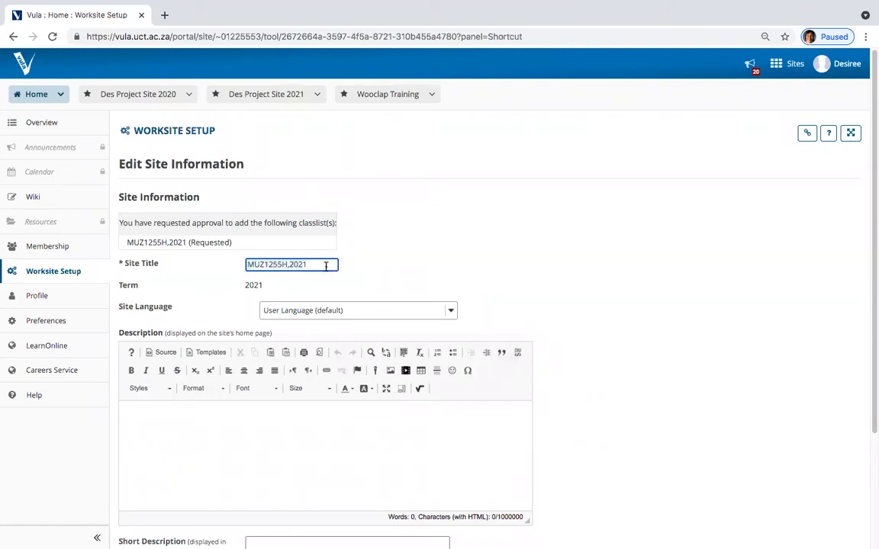
pyautogui.write('sandbox)')
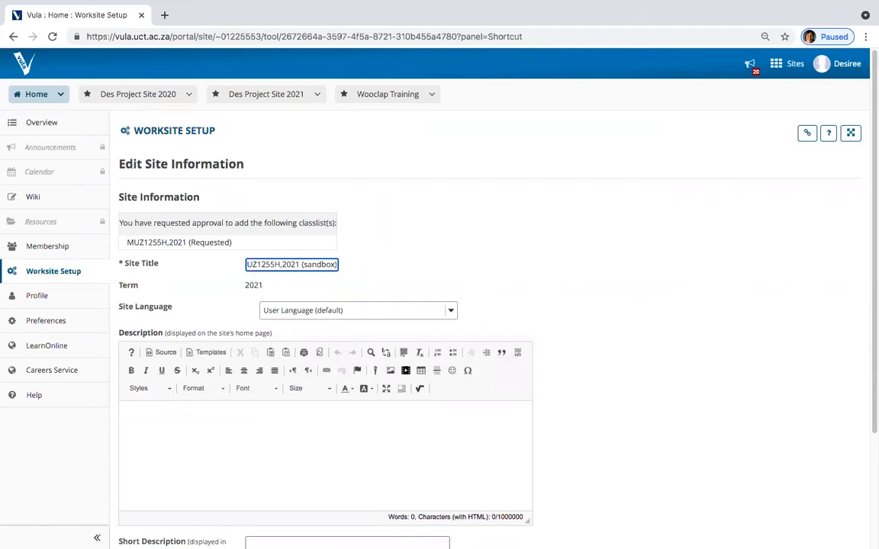
pyautogui.scroll(-1, 271, 395)
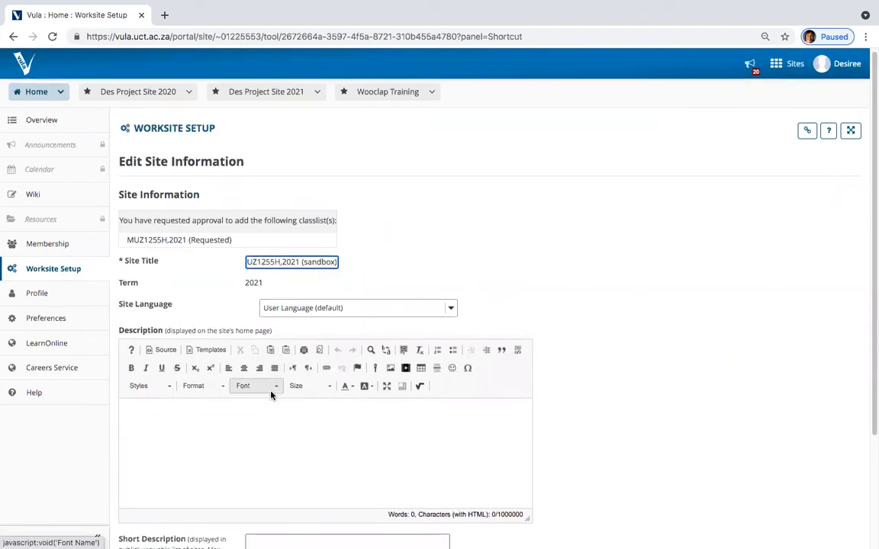
pyautogui.scroll(-2, 288, 385)
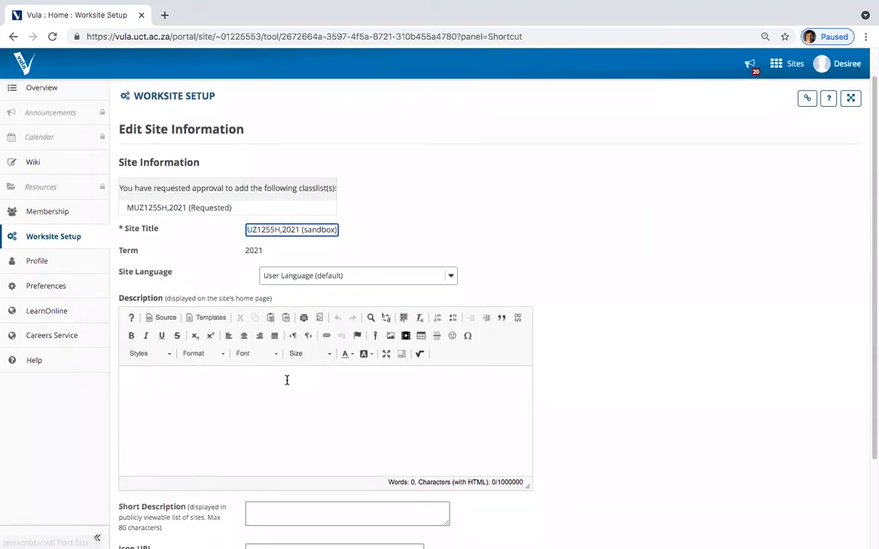
pyautogui.scroll(-1, 287, 380)
pyautogui.click(253, 218)
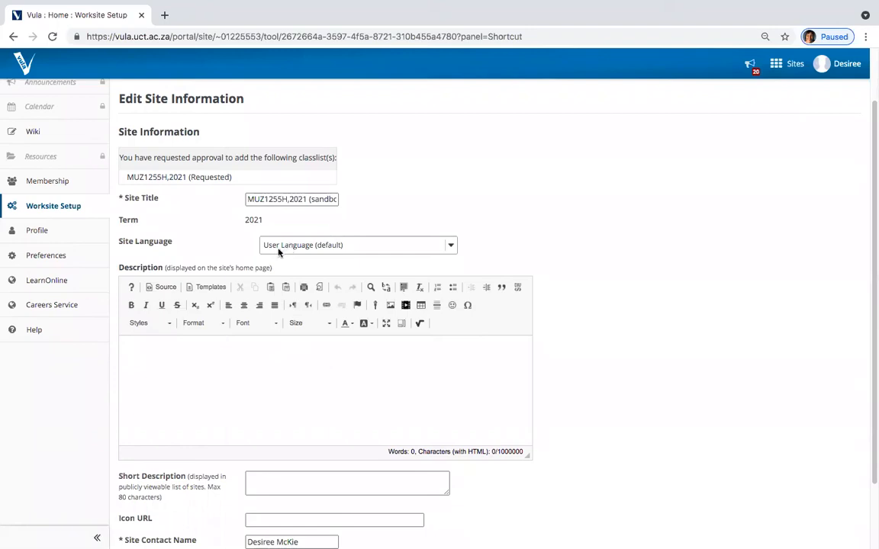
# Step: Enter the description 'Text', check the site contact name, and continue
pyautogui.click(155, 356)
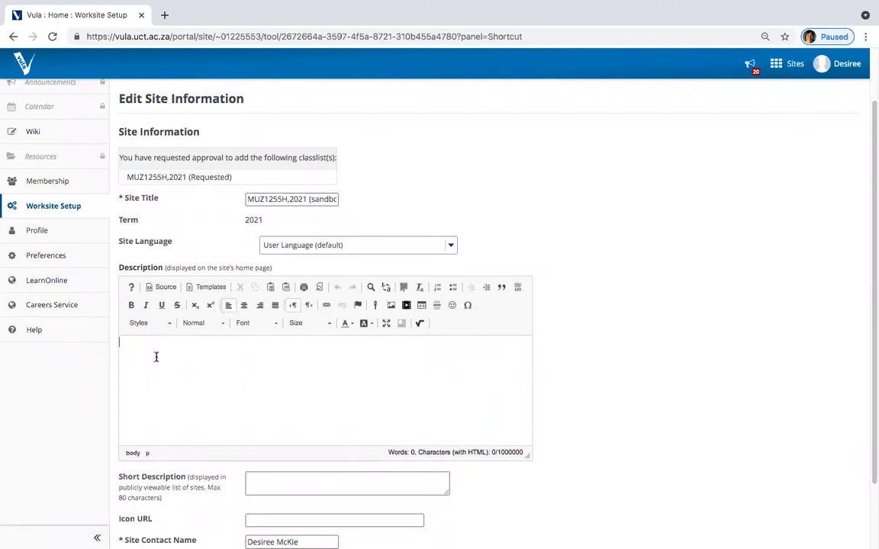
pyautogui.write('Text')
pyautogui.scroll(-1, 196, 291)
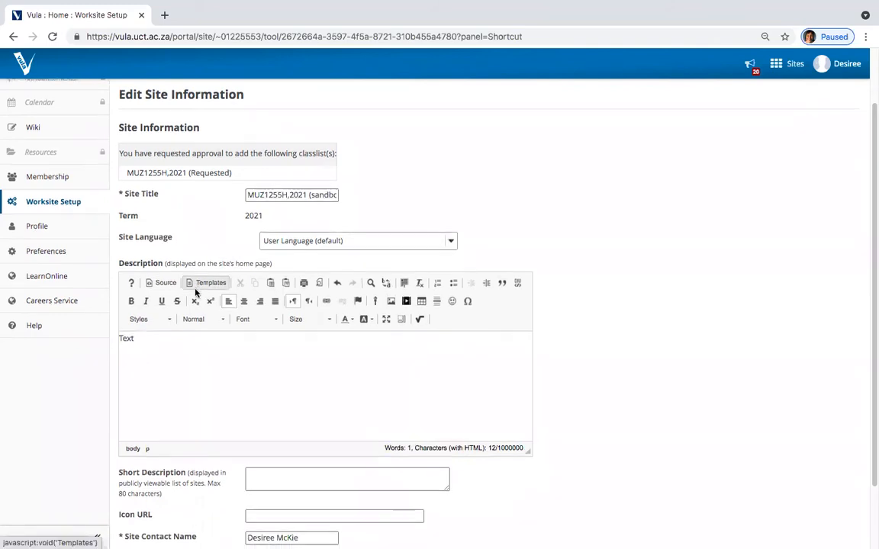
pyautogui.scroll(-2, 196, 291)
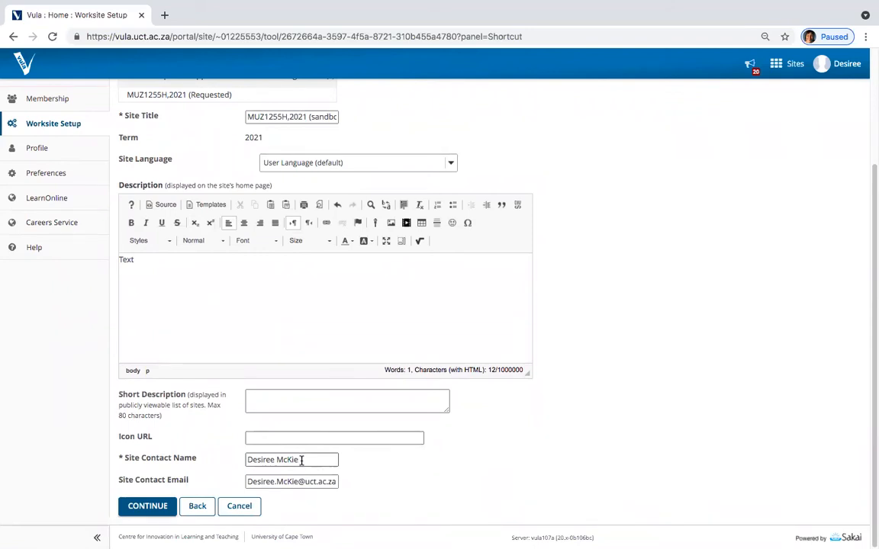
pyautogui.click(302, 460)
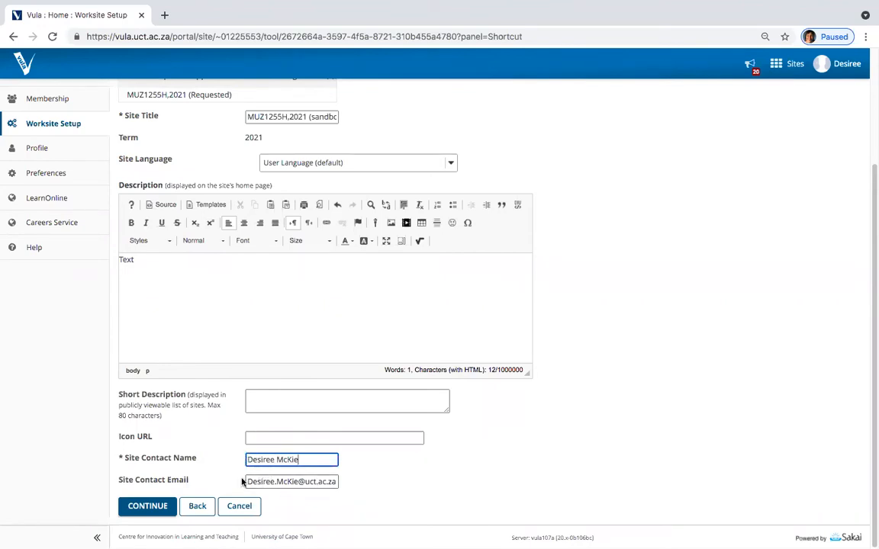
pyautogui.click(145, 505)
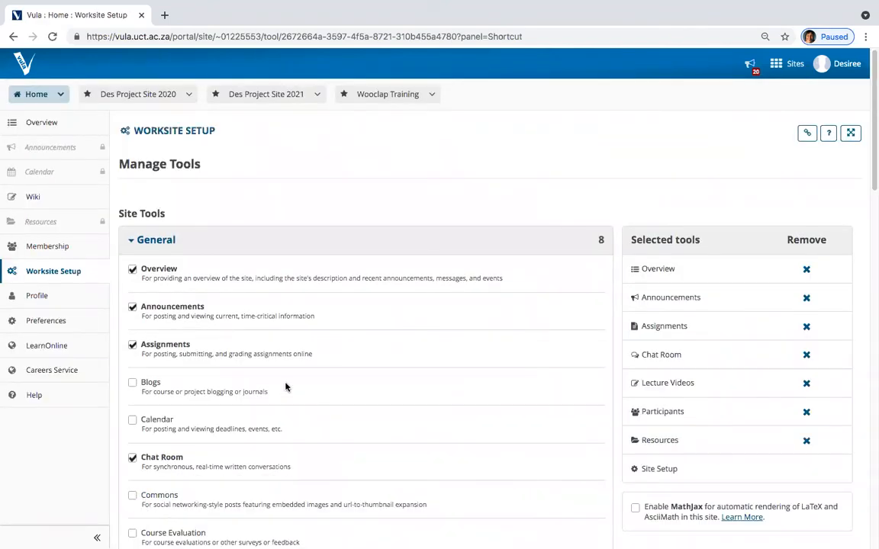
# Step: Scroll through the Manage Tools list and tick Calendar
pyautogui.scroll(-1, 284, 384)
pyautogui.scroll(-2, 283, 384)
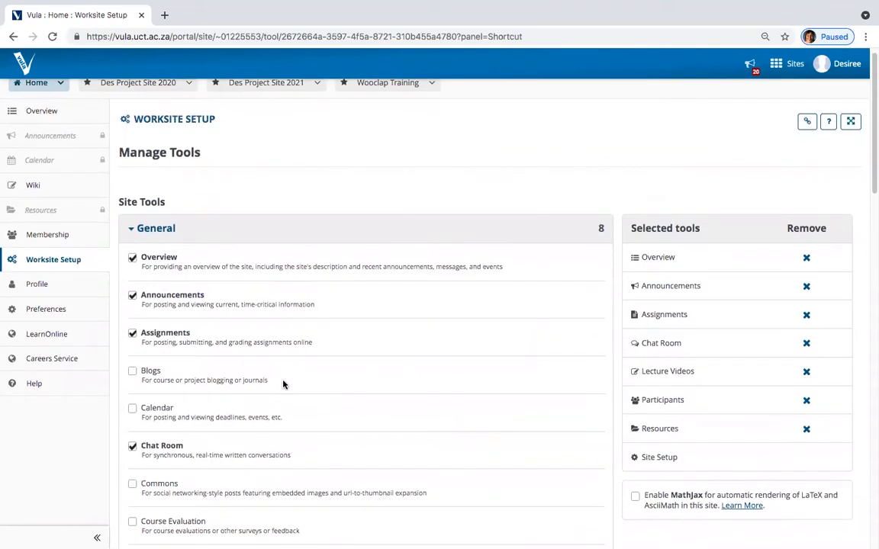
pyautogui.scroll(-2, 263, 381)
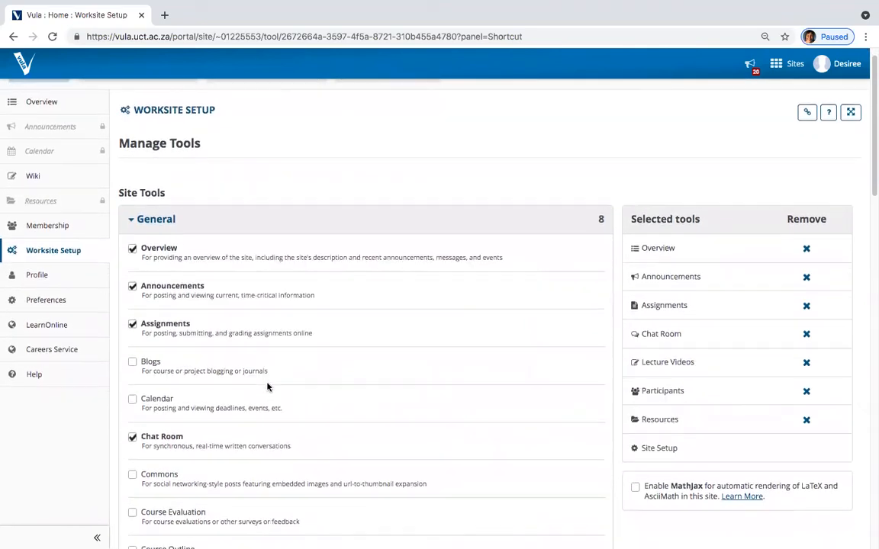
pyautogui.scroll(-5, 260, 377)
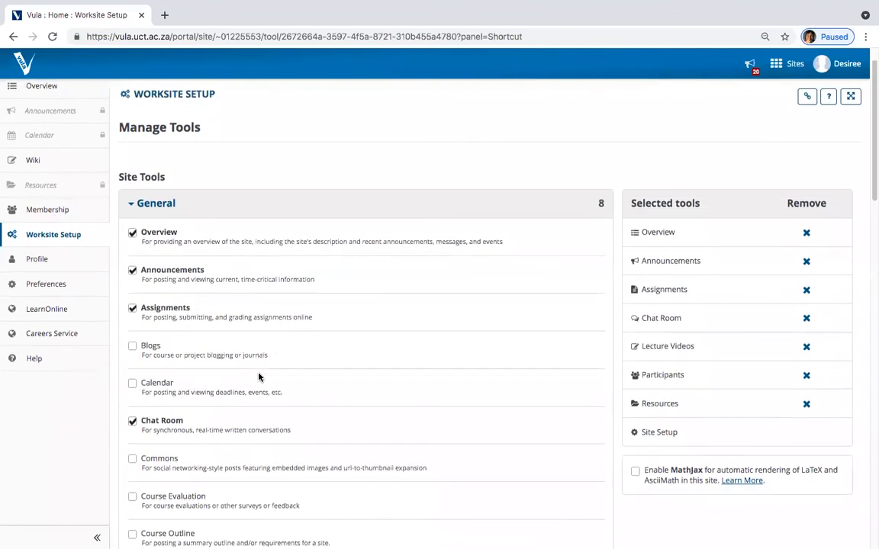
pyautogui.scroll(-3, 258, 377)
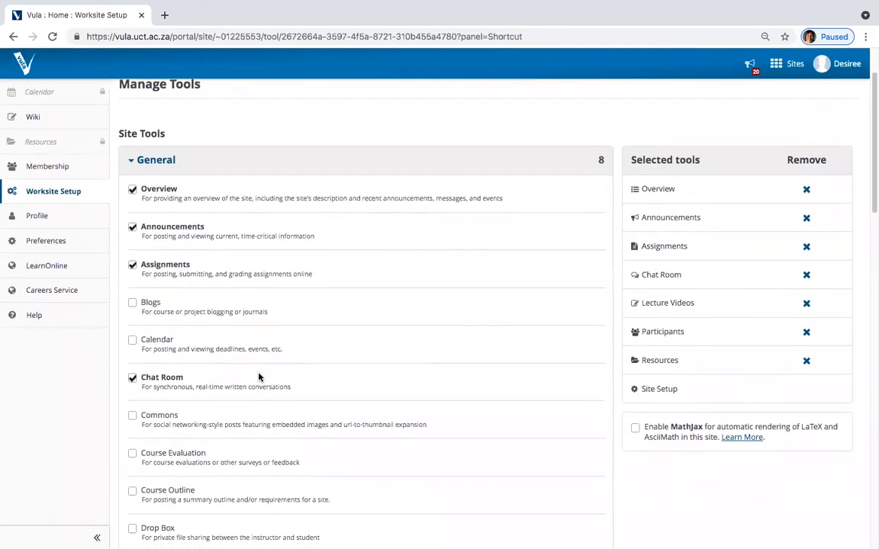
pyautogui.scroll(-2, 259, 374)
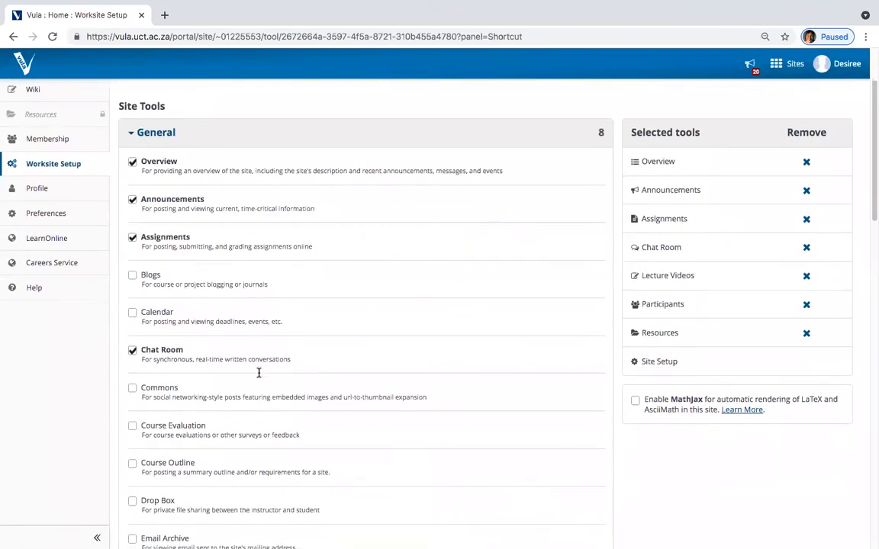
pyautogui.scroll(-4, 258, 377)
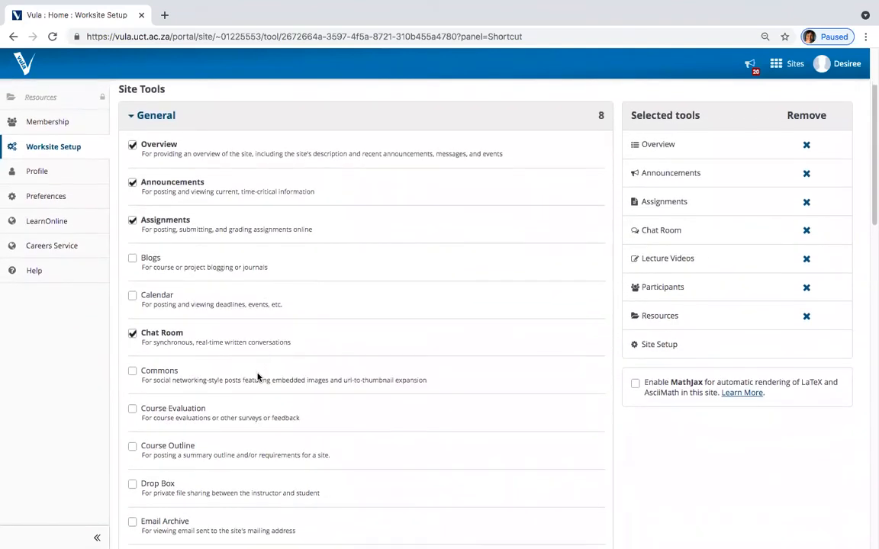
pyautogui.scroll(-1, 256, 376)
pyautogui.scroll(-1, 256, 375)
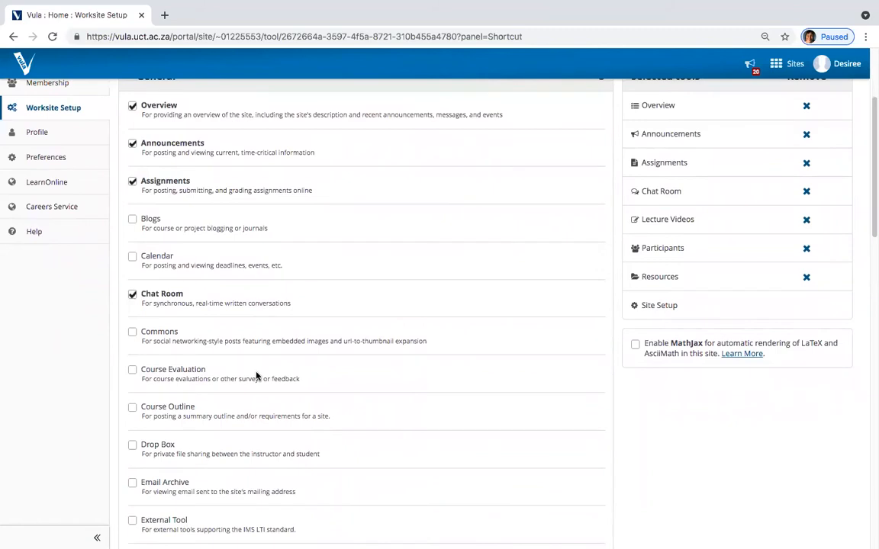
pyautogui.scroll(-1, 256, 375)
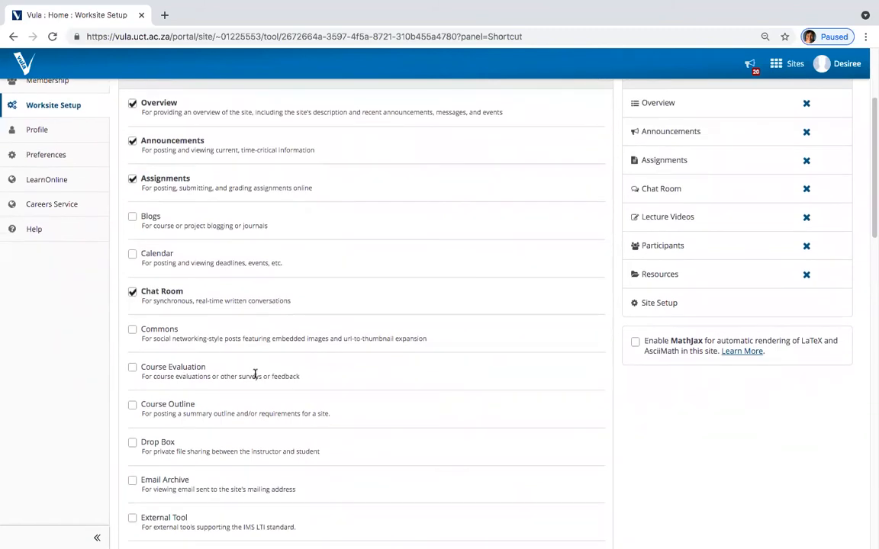
pyautogui.click(132, 256)
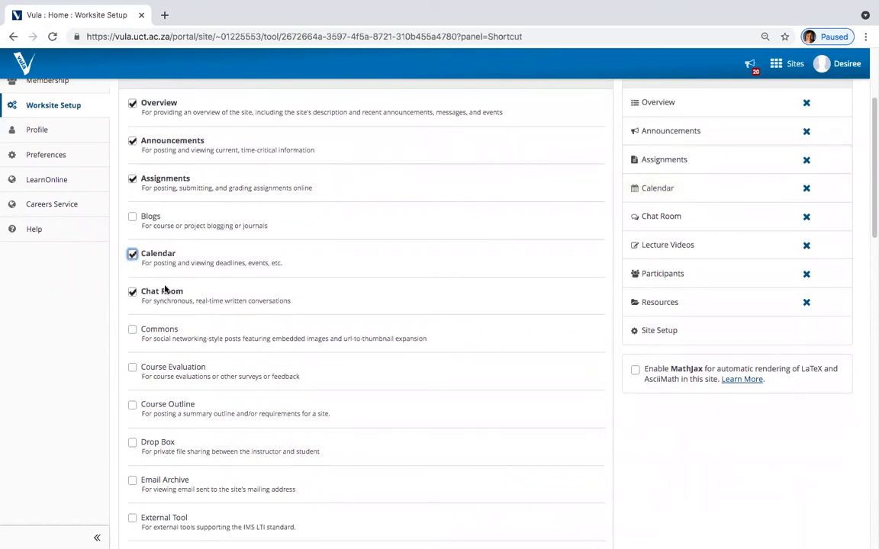
# Step: Tick Drop Box and Polls, then confirm the tool selection
pyautogui.scroll(-2, 164, 287)
pyautogui.scroll(-1, 164, 288)
pyautogui.click(132, 328)
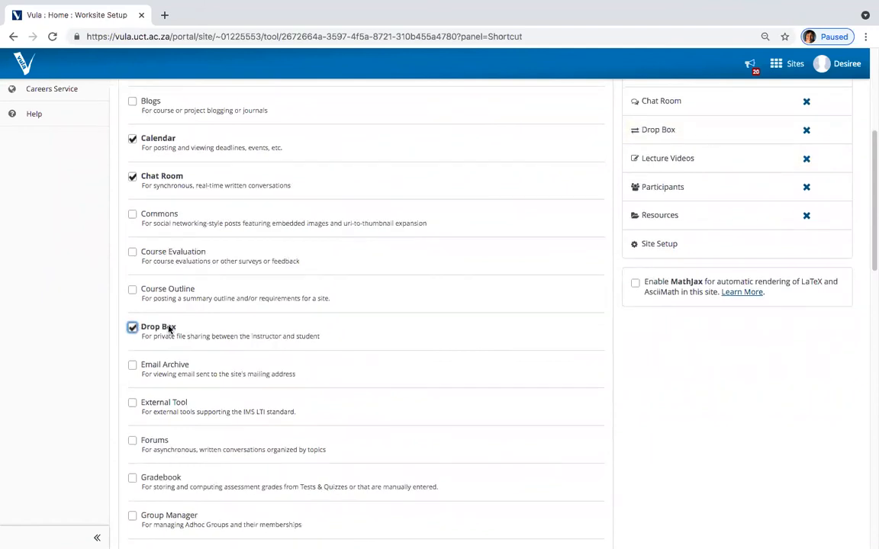
pyautogui.scroll(-5, 220, 326)
pyautogui.scroll(-3, 219, 322)
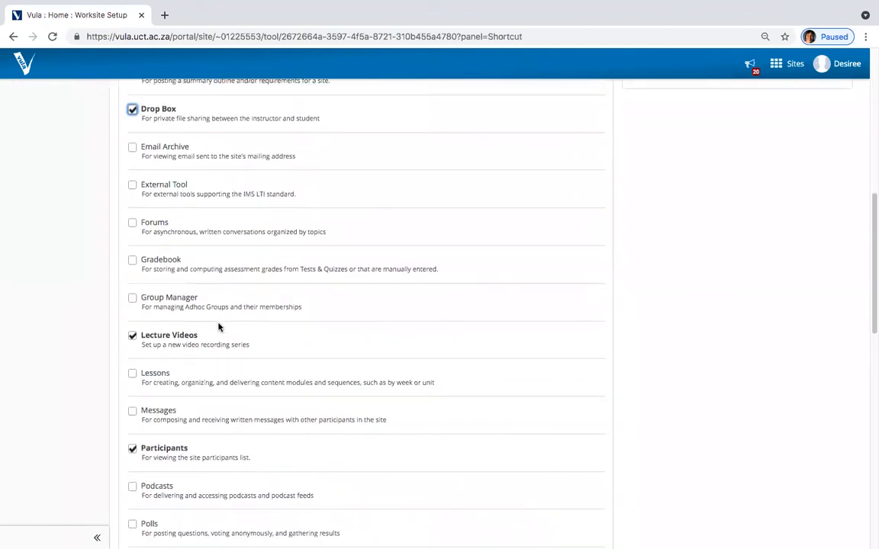
pyautogui.click(133, 422)
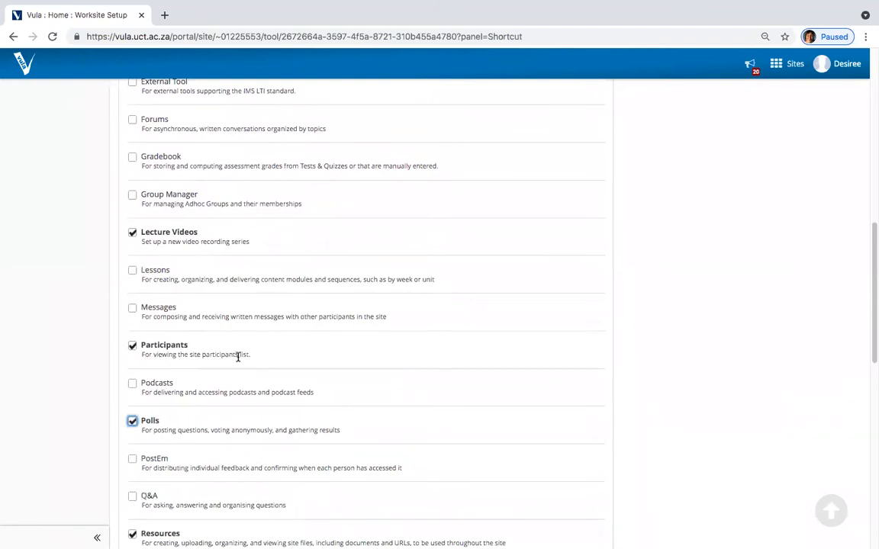
pyautogui.scroll(-5, 238, 354)
pyautogui.scroll(-10, 241, 353)
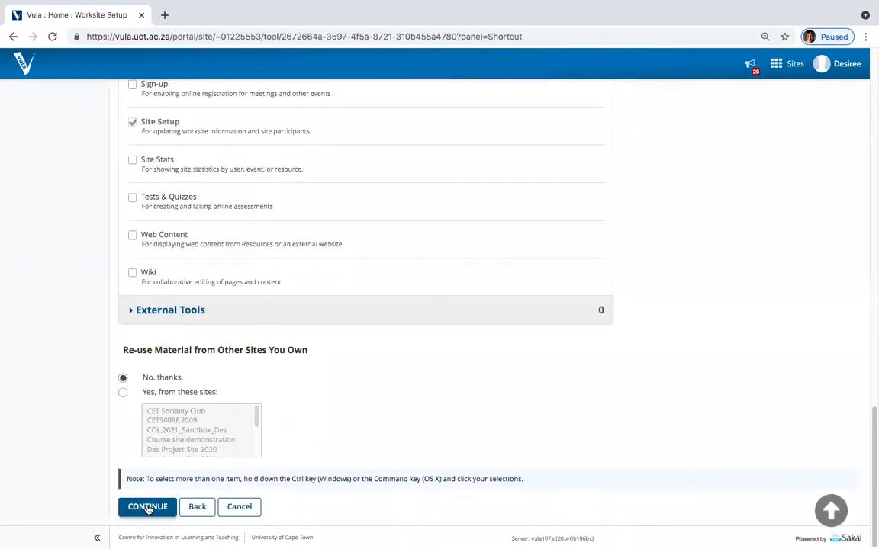
pyautogui.click(148, 507)
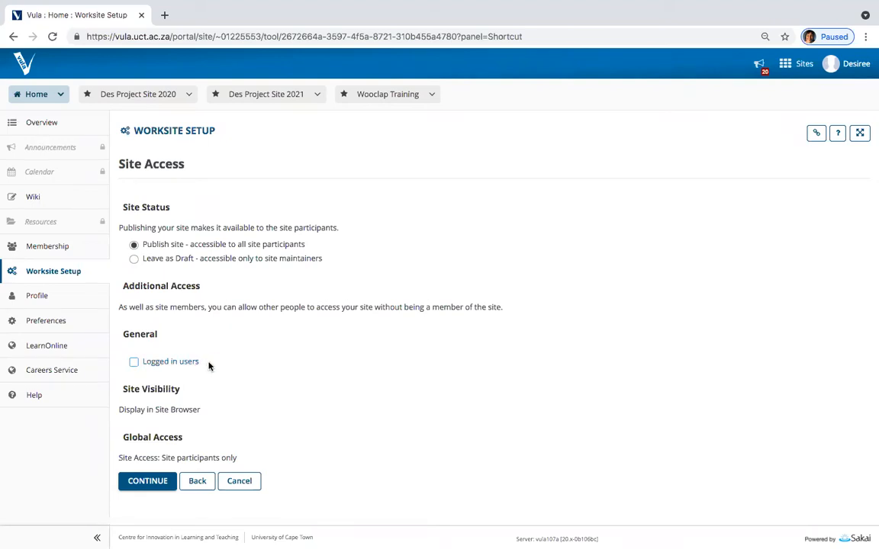
# Step: Submit the MUZ1255H,2021 (sandbox) site request and open the Jira issue tracker in a new tab
pyautogui.click(147, 481)
pyautogui.scroll(-2, 293, 336)
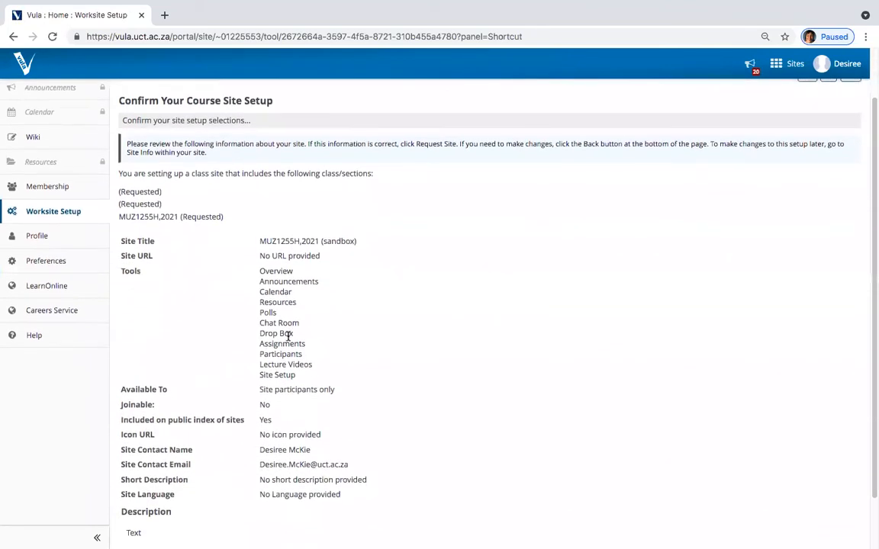
pyautogui.scroll(-1, 288, 337)
pyautogui.scroll(-2, 299, 328)
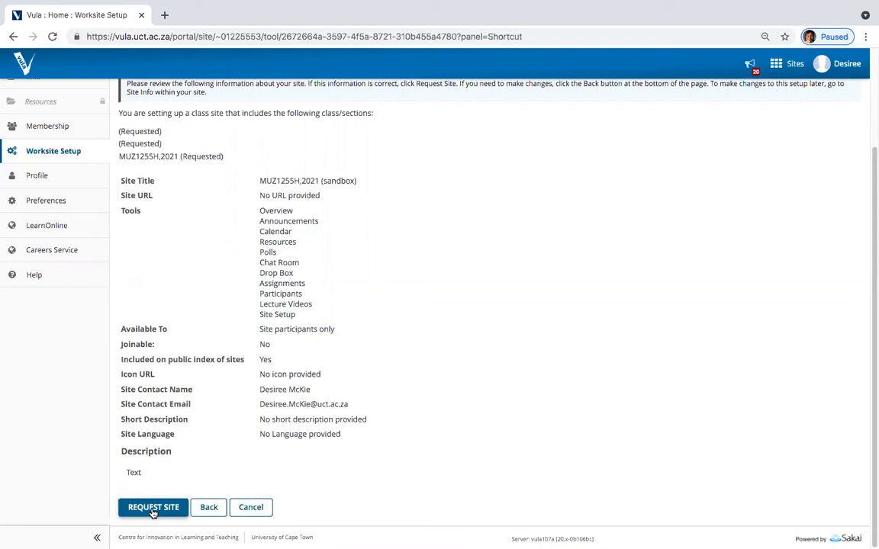
pyautogui.click(156, 508)
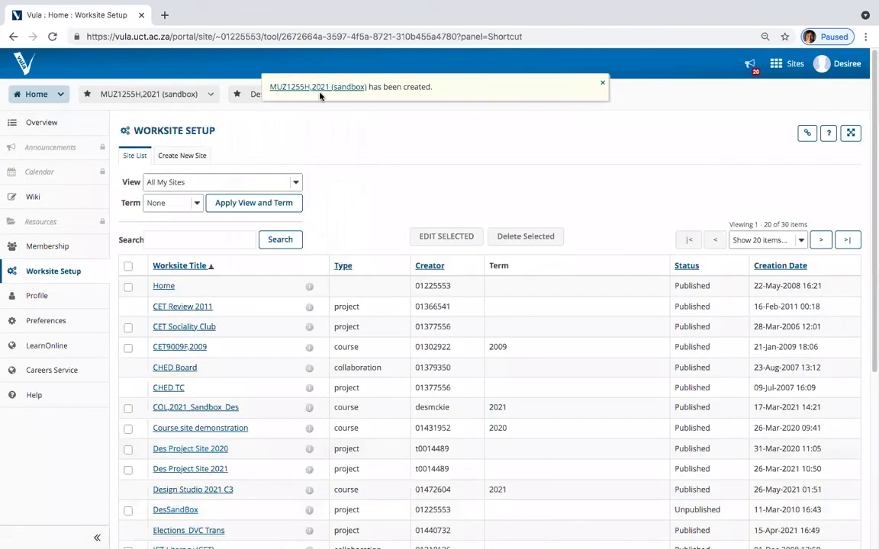
pyautogui.click(164, 14)
pyautogui.click(154, 57)
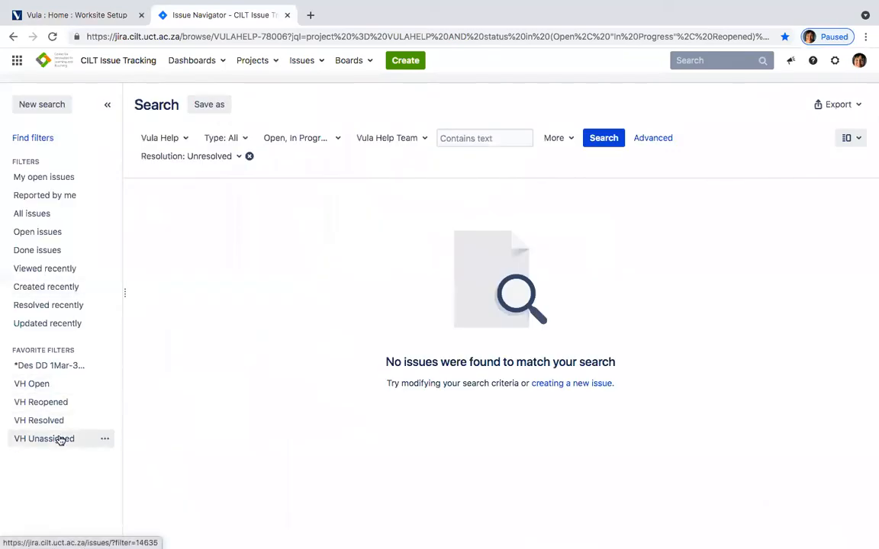
# Step: Open the VH Unassigned issues and check the site title in the request description
pyautogui.click(59, 440)
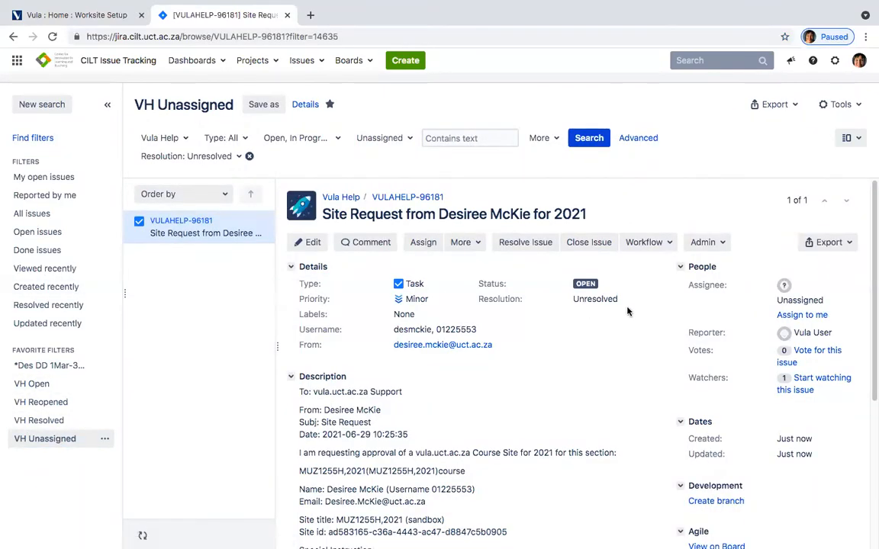
pyautogui.scroll(-1, 495, 239)
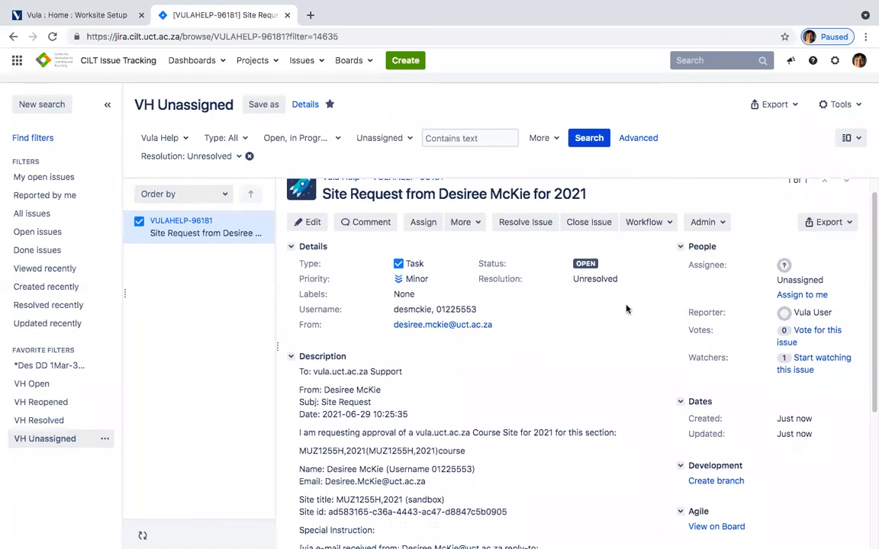
pyautogui.scroll(-5, 572, 298)
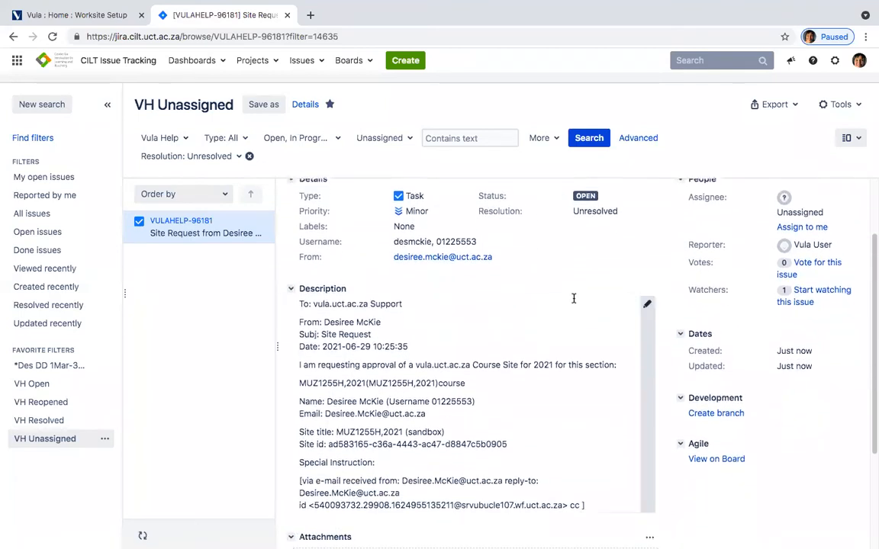
pyautogui.moveTo(445, 368); pyautogui.dragTo(298, 370)
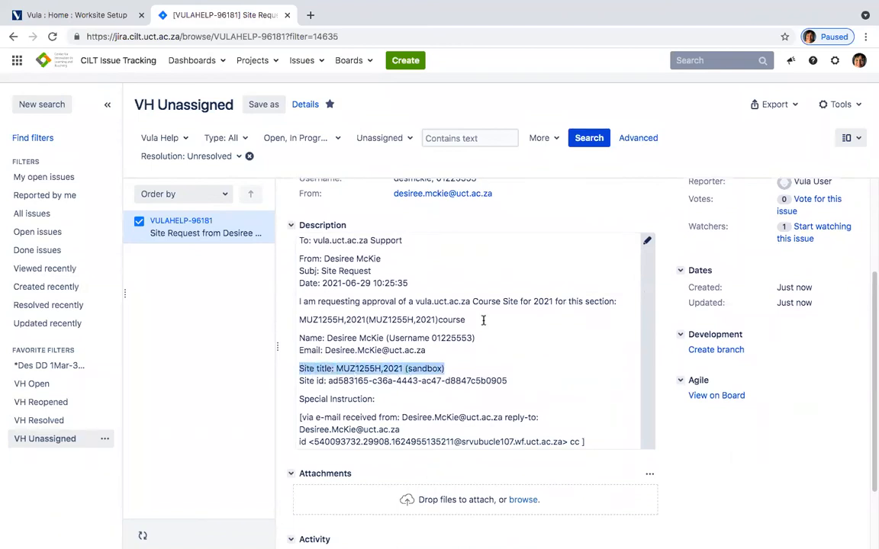
pyautogui.click(473, 322)
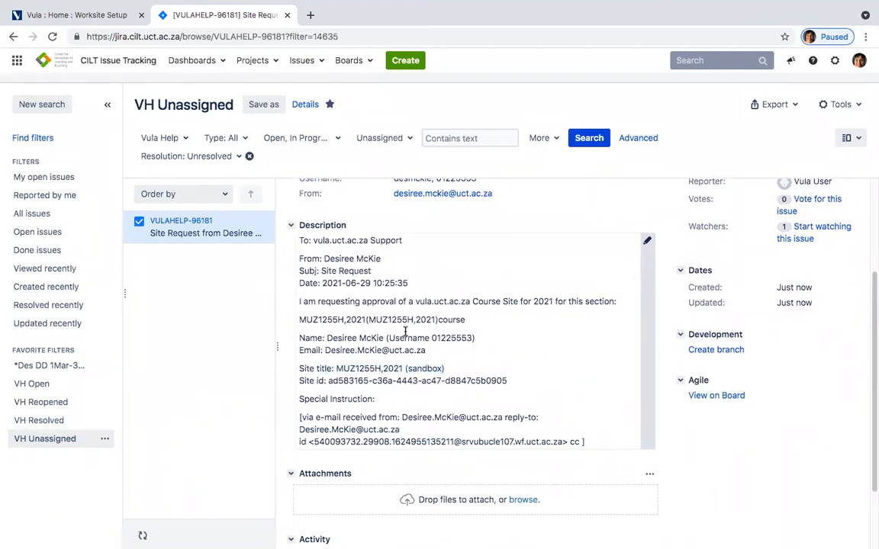
# Step: Assign issue VULAHELP-96181 to yourself and close the Jira tab
pyautogui.scroll(1, 400, 336)
pyautogui.scroll(1, 395, 335)
pyautogui.scroll(1, 462, 342)
pyautogui.scroll(3, 462, 343)
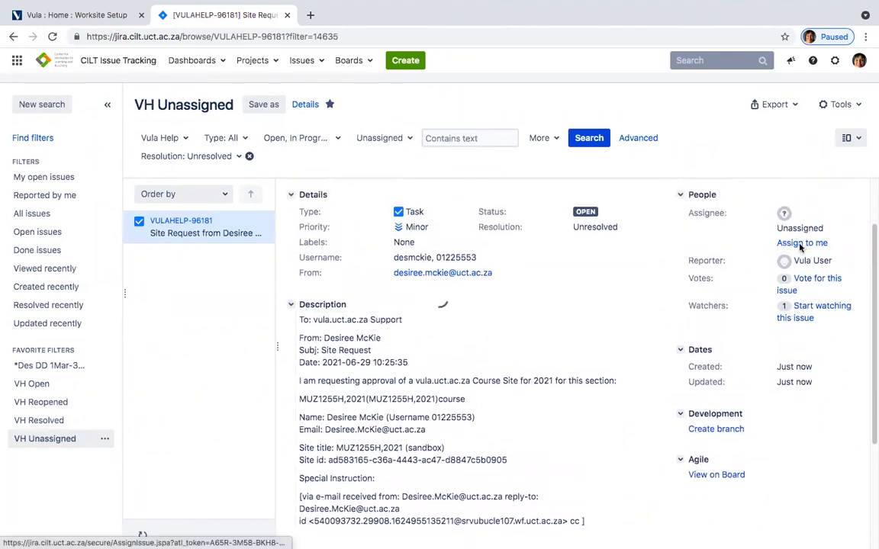
pyautogui.click(801, 244)
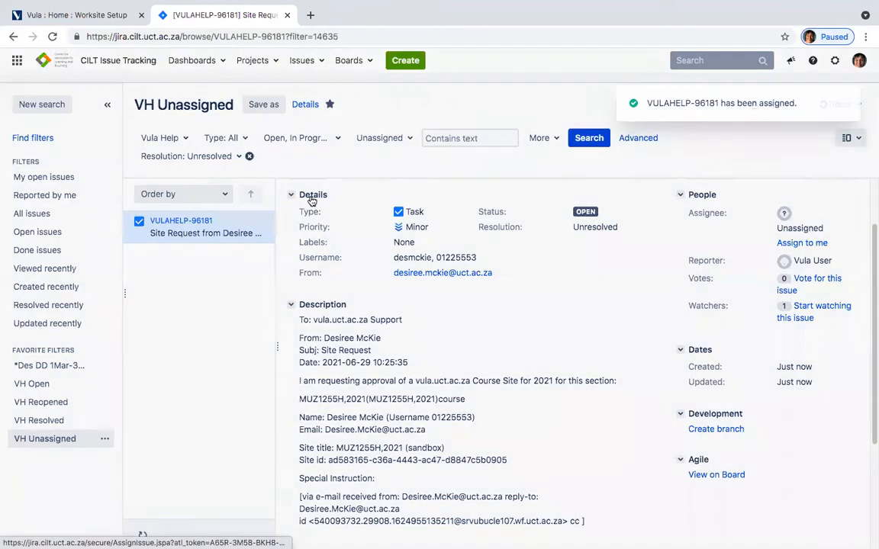
pyautogui.click(287, 16)
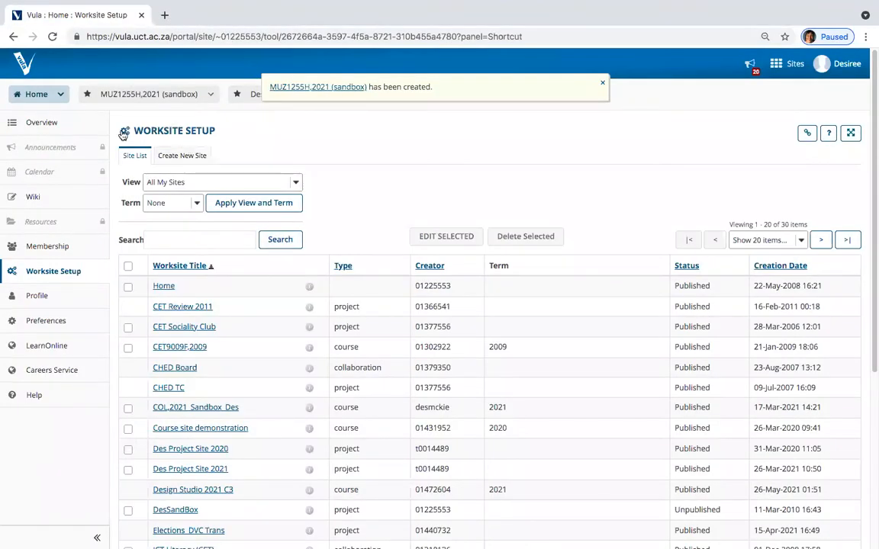
# Step: Go to the MUZ1255H,2021 (sandbox) site's Site Setup and start editing its site information
pyautogui.click(121, 90)
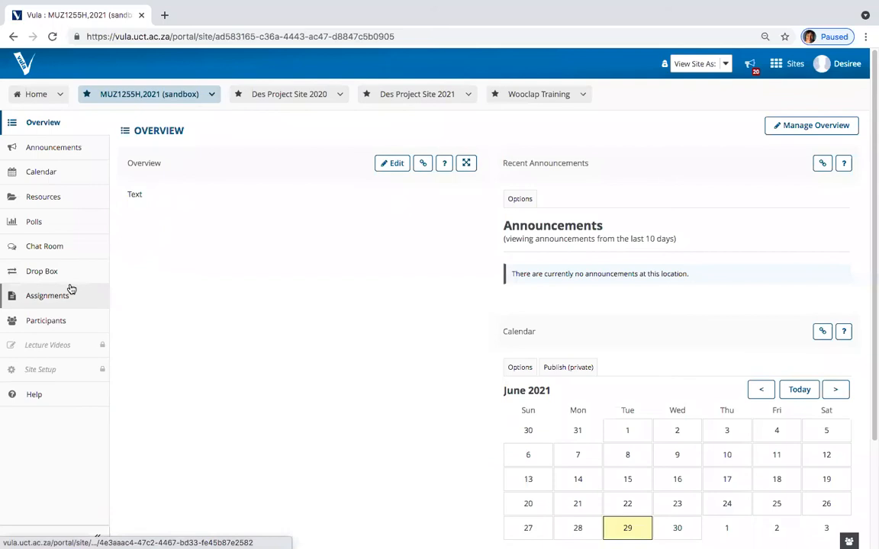
pyautogui.click(54, 373)
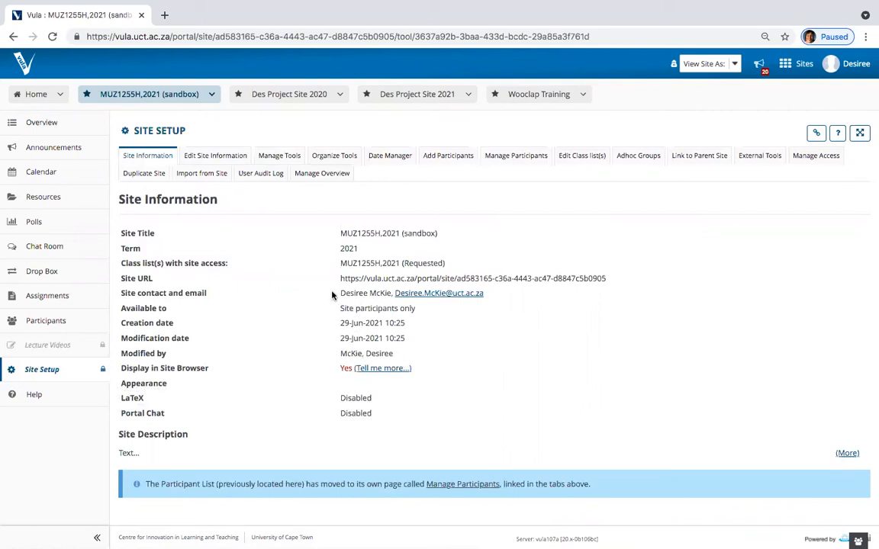
pyautogui.click(213, 157)
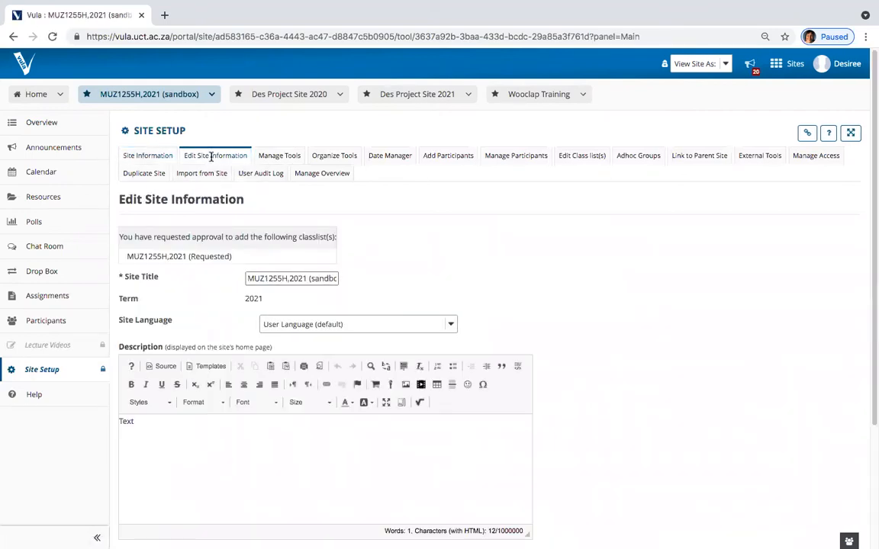
# Step: Edit the sandbox site's Description text, then continue and finish to save the changes
pyautogui.scroll(-1, 277, 365)
pyautogui.click(298, 241)
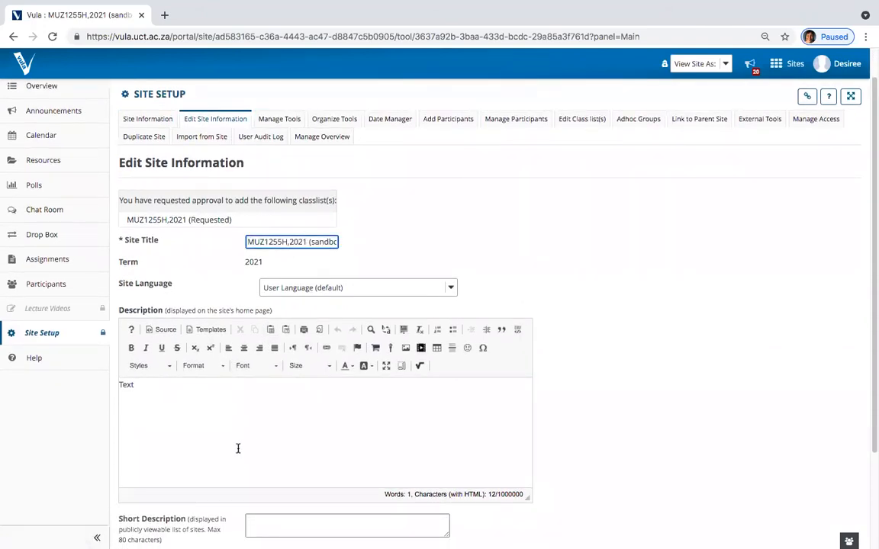
pyautogui.click(261, 390)
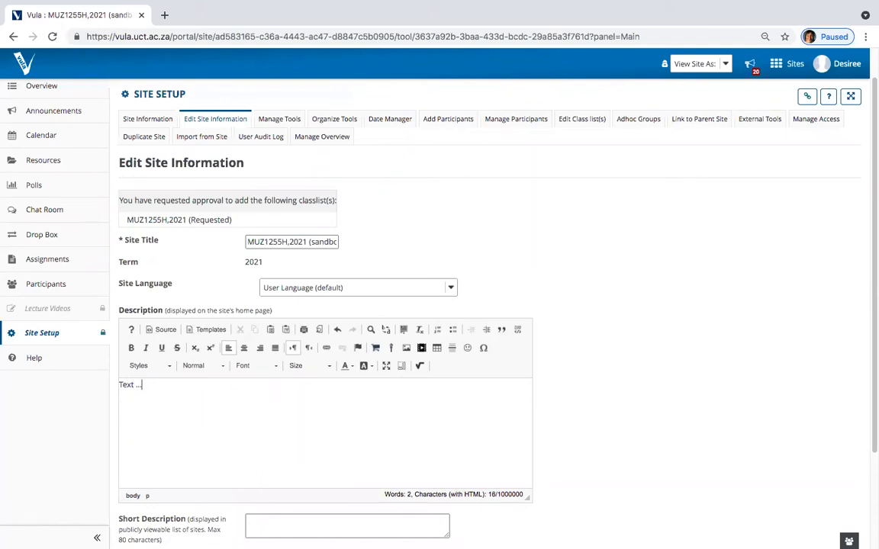
pyautogui.scroll(-3, 273, 389)
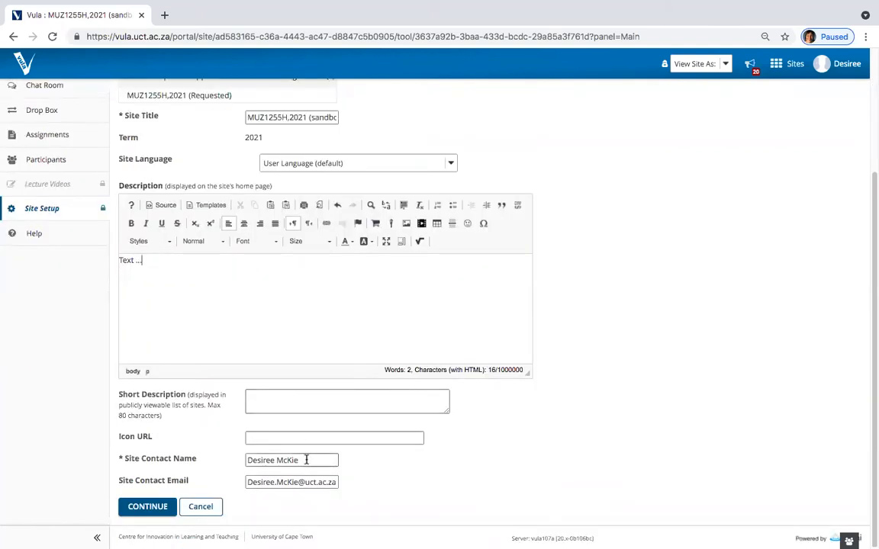
pyautogui.click(147, 508)
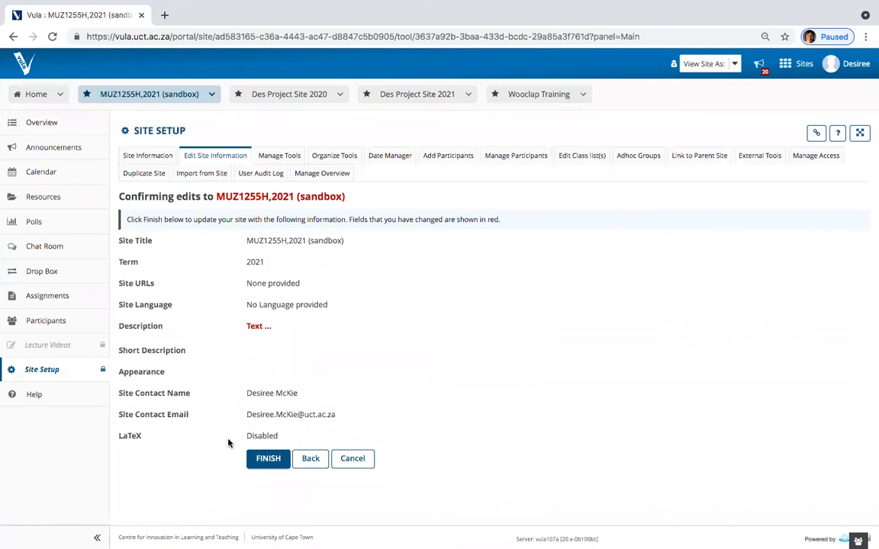
pyautogui.click(268, 459)
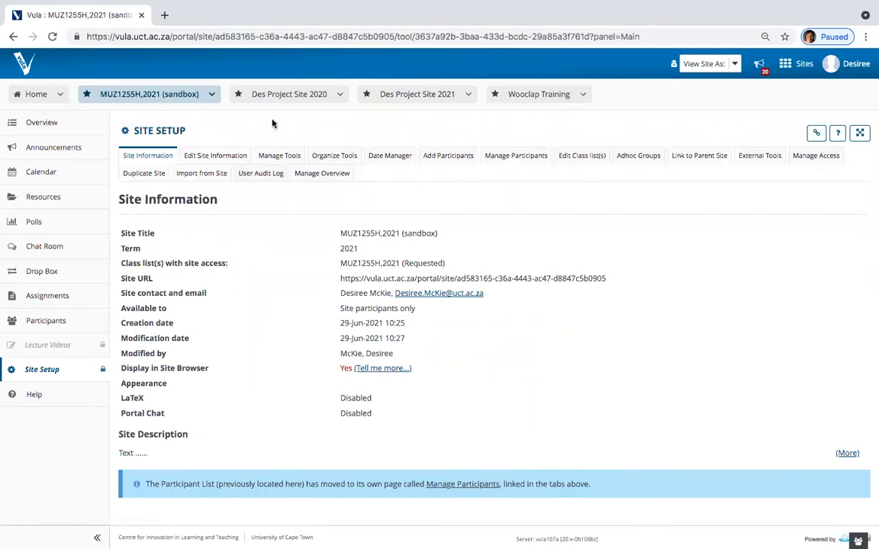
# Step: Select Forums in Manage Tools and confirm adding it to the MUZ1255H,2021 (sandbox) site
pyautogui.click(277, 157)
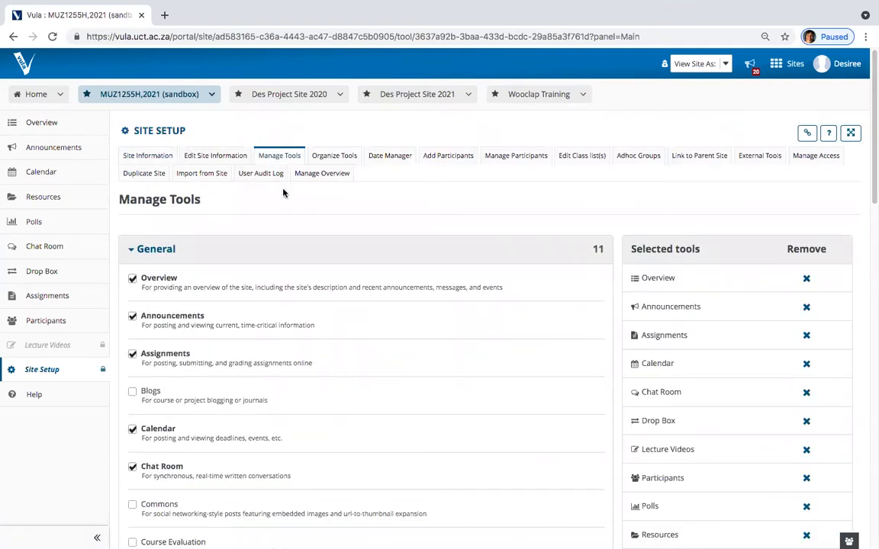
pyautogui.scroll(-1, 300, 224)
pyautogui.scroll(-1, 301, 224)
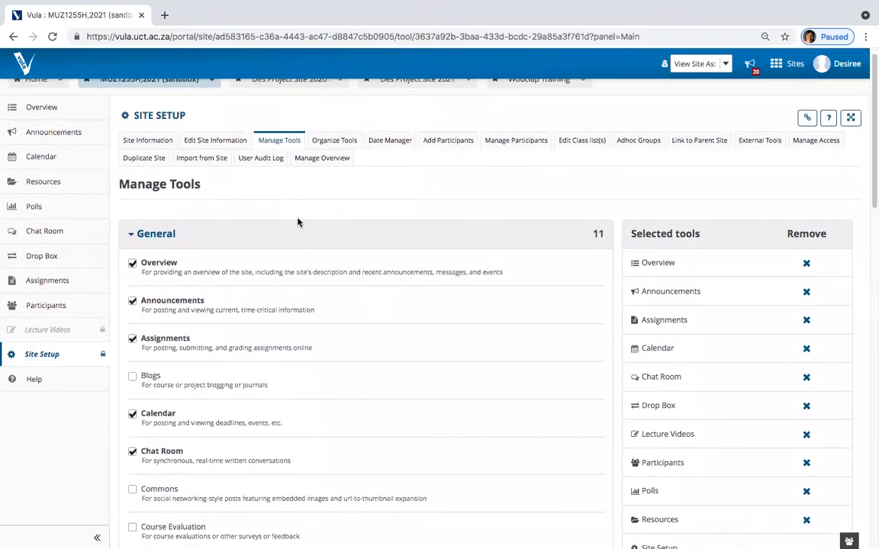
pyautogui.scroll(-5, 299, 222)
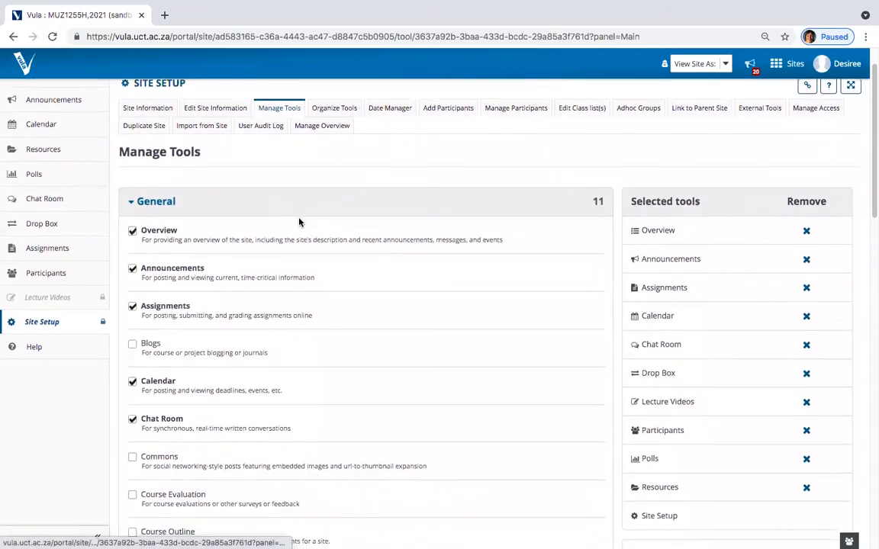
pyautogui.scroll(-5, 299, 217)
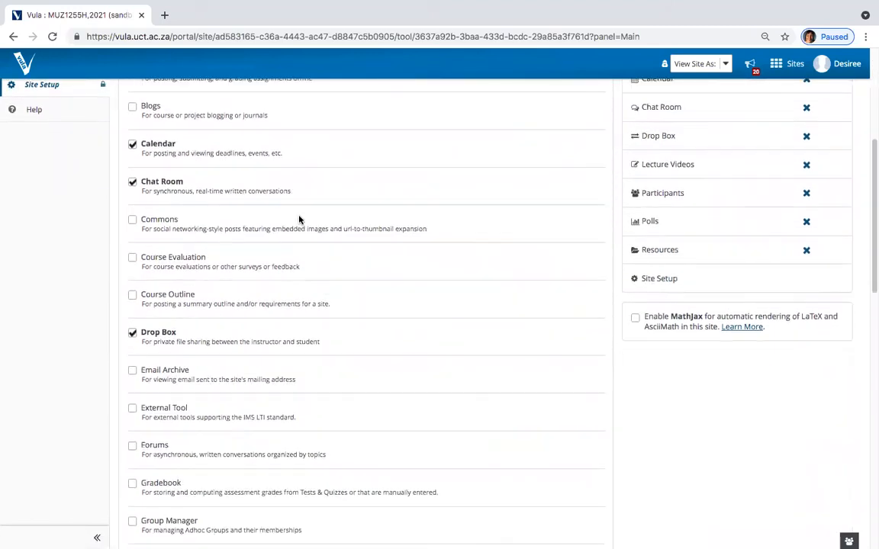
pyautogui.scroll(-5, 299, 220)
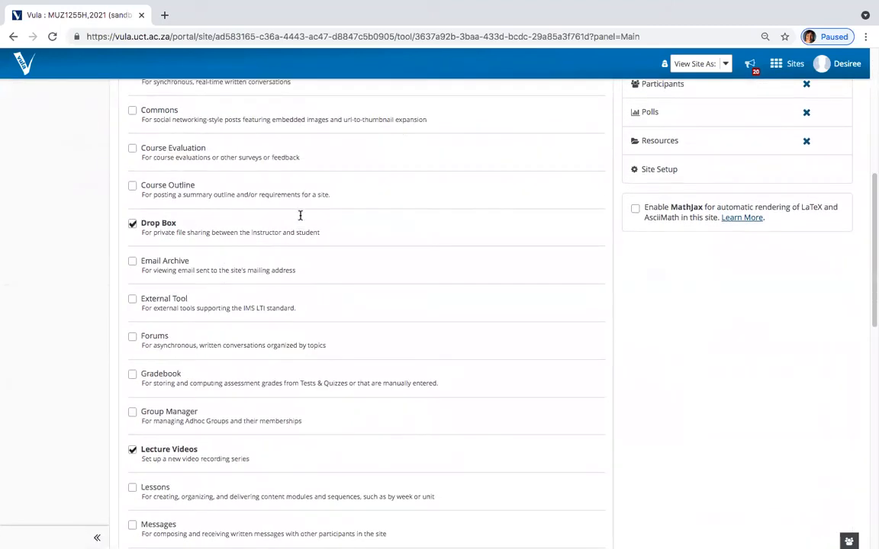
pyautogui.scroll(-4, 300, 218)
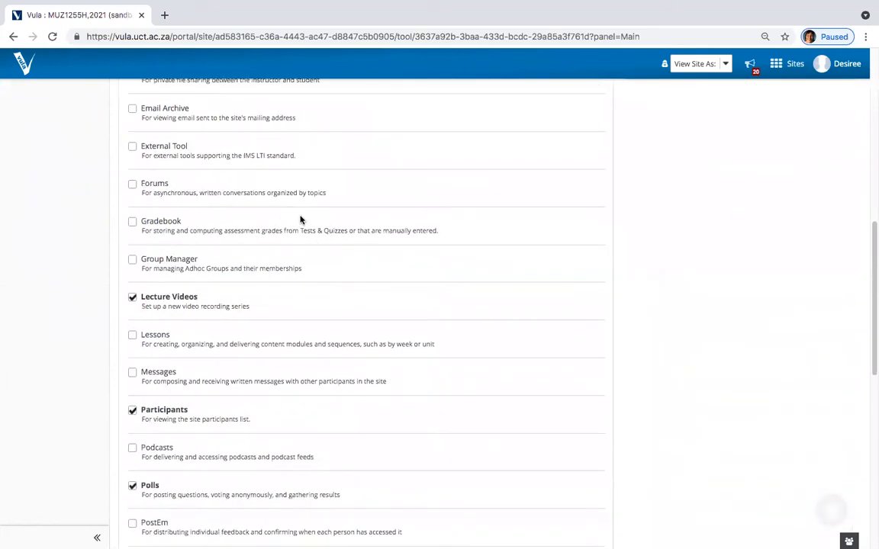
pyautogui.scroll(1, 301, 219)
pyautogui.click(132, 197)
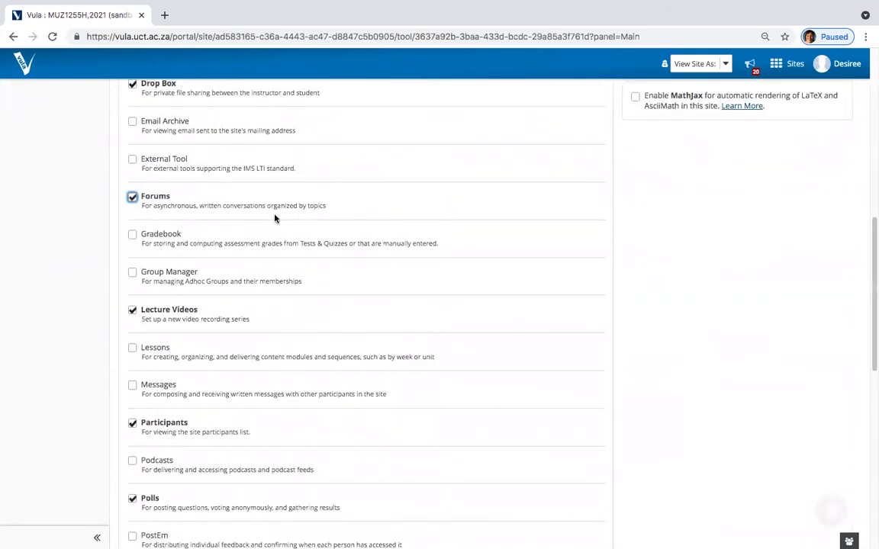
pyautogui.scroll(-15, 275, 218)
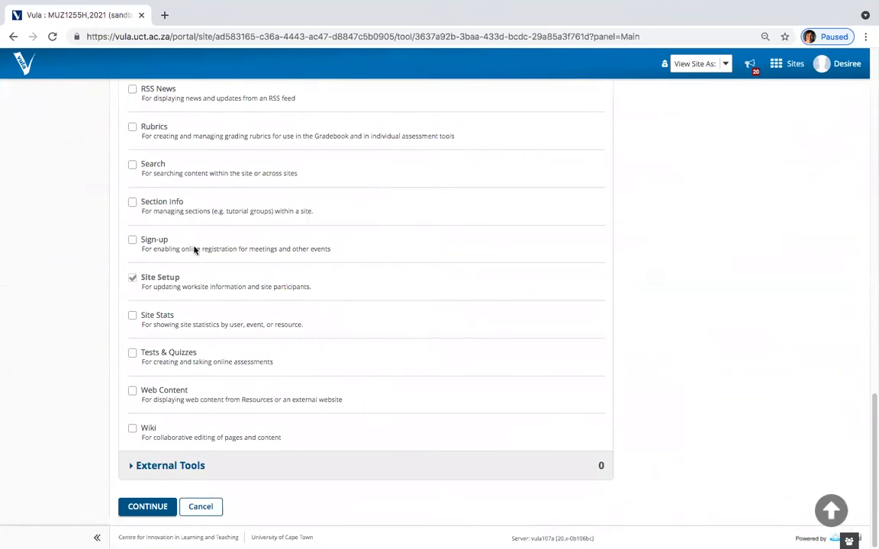
pyautogui.click(147, 508)
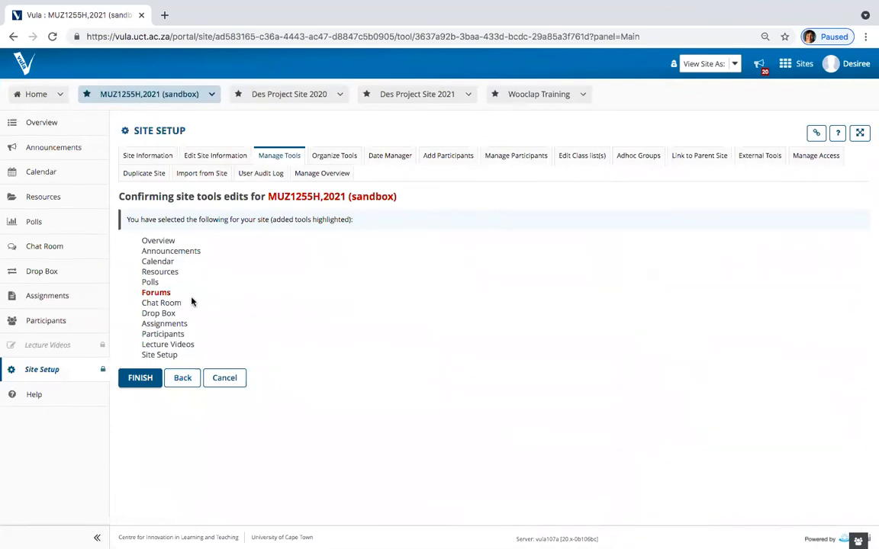
pyautogui.click(138, 378)
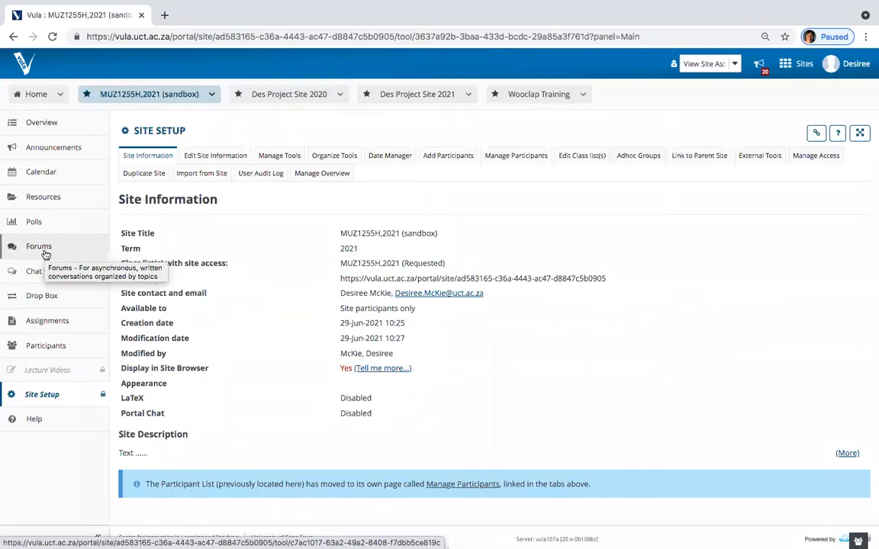
# Step: Reorder tools: Assignments under Announcements, Resources above Calendar, Forums above Polls
pyautogui.click(327, 161)
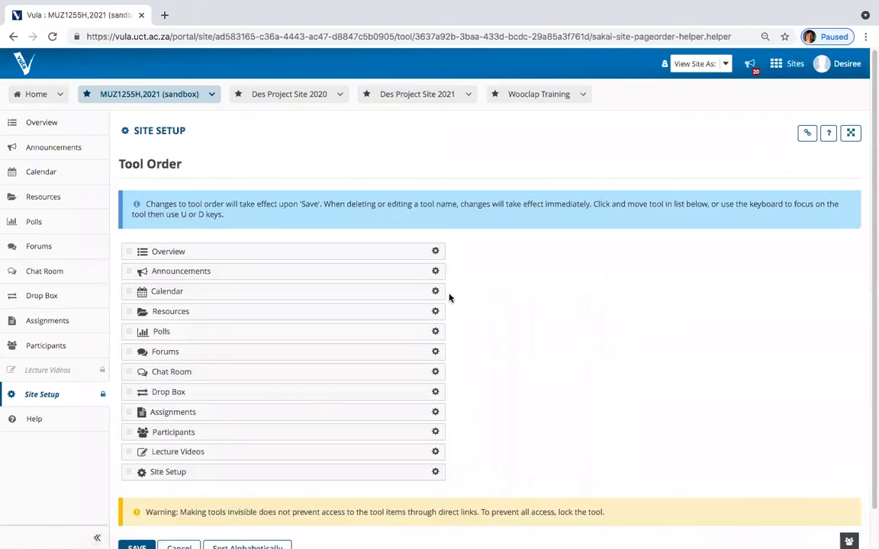
pyautogui.scroll(-1, 449, 295)
pyautogui.scroll(-3, 449, 295)
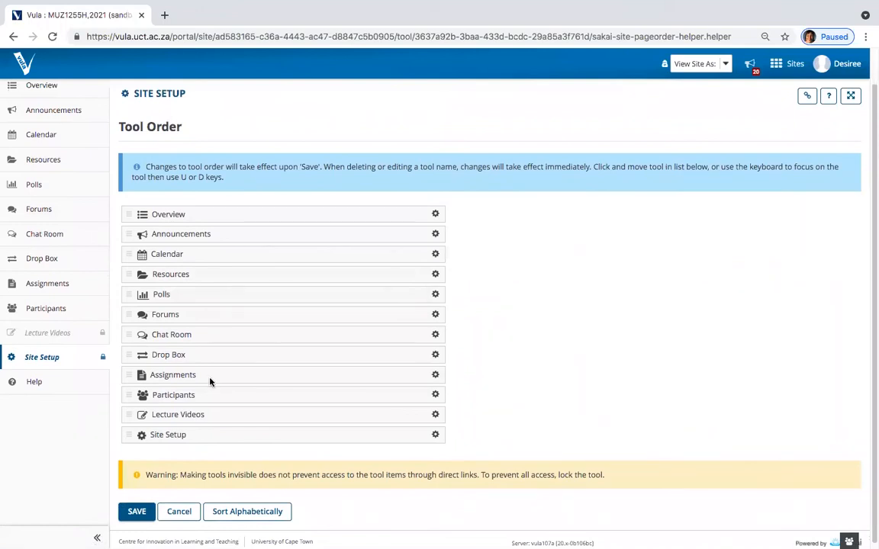
pyautogui.moveTo(211, 380); pyautogui.dragTo(210, 272)
pyautogui.moveTo(193, 314); pyautogui.dragTo(194, 291)
pyautogui.moveTo(195, 352); pyautogui.dragTo(192, 333)
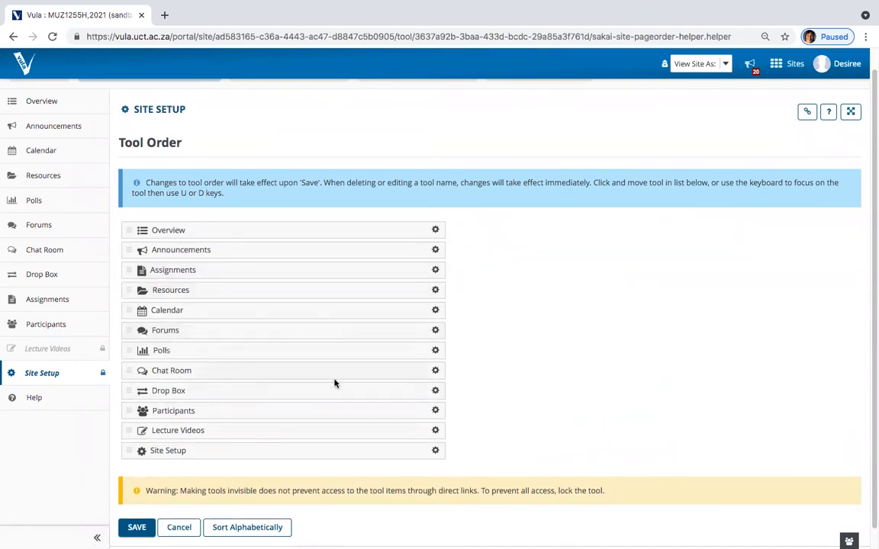
# Step: Rename the Chat Room tool to My Chat Room
pyautogui.scroll(-1, 490, 364)
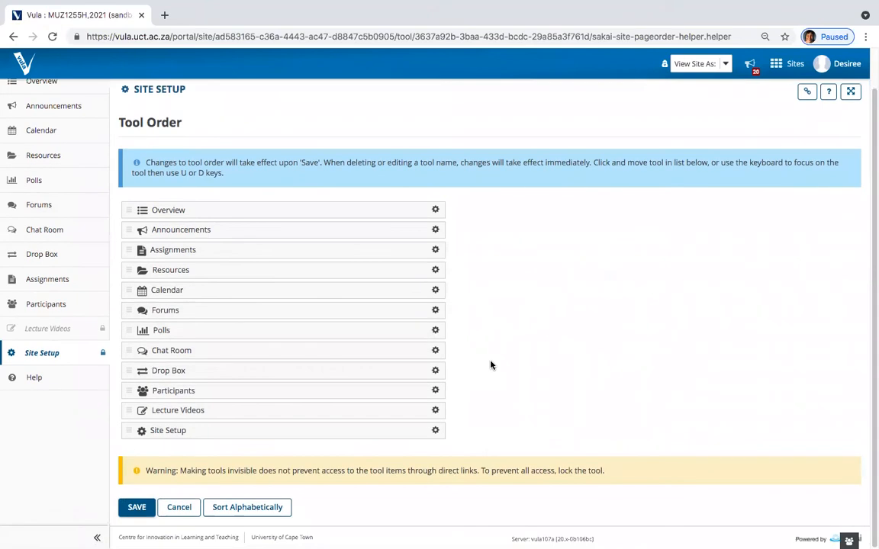
pyautogui.click(436, 351)
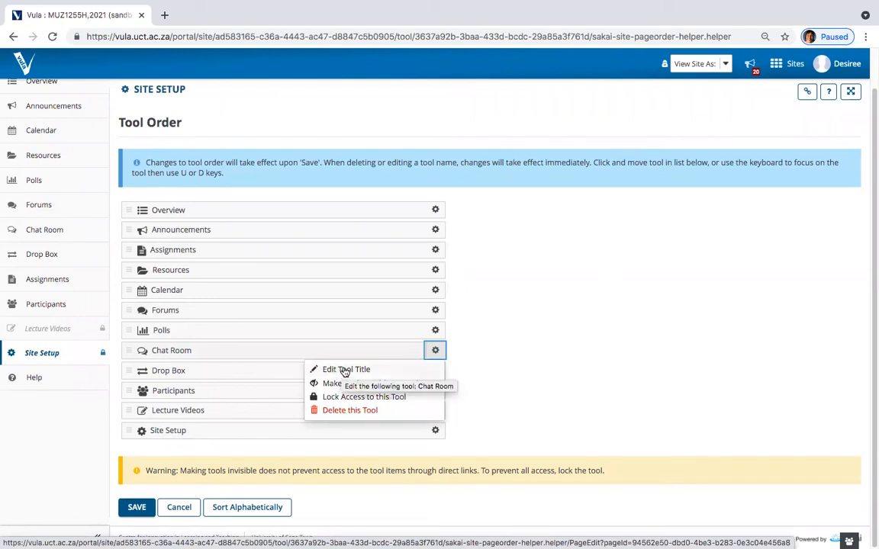
pyautogui.click(346, 370)
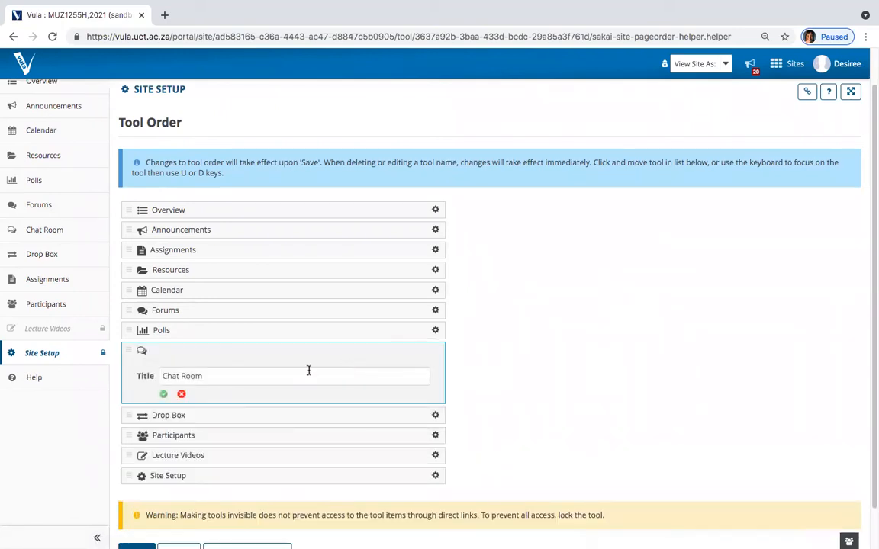
pyautogui.click(162, 377)
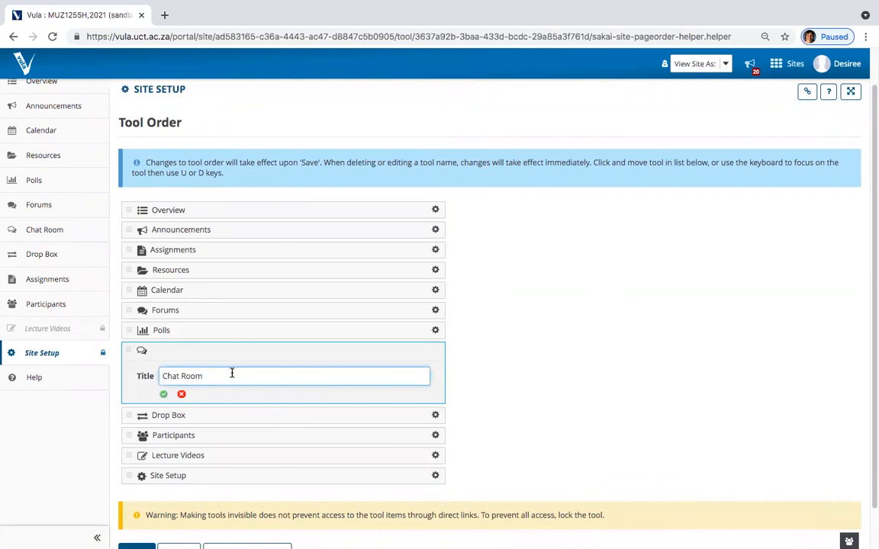
pyautogui.write('My')
pyautogui.click(163, 394)
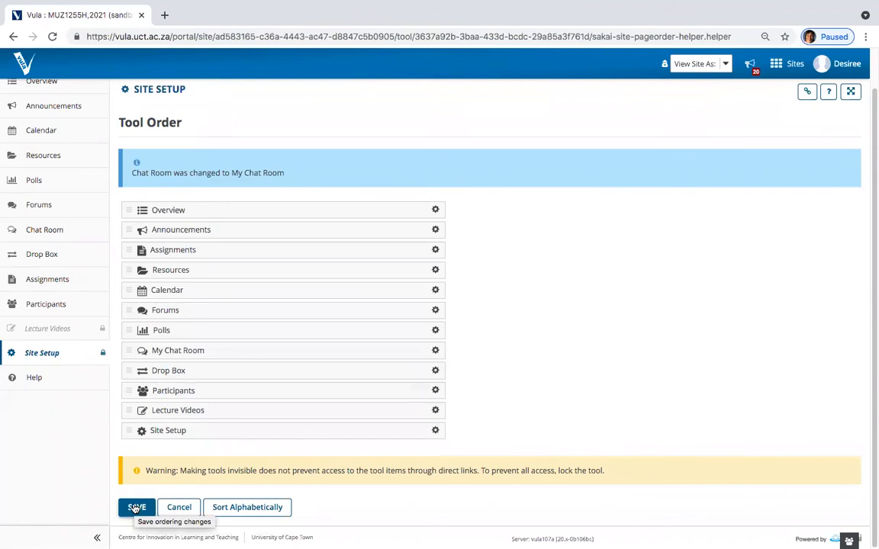
# Step: Make the Drop Box tool invisible to students and save the tool order
pyautogui.click(435, 370)
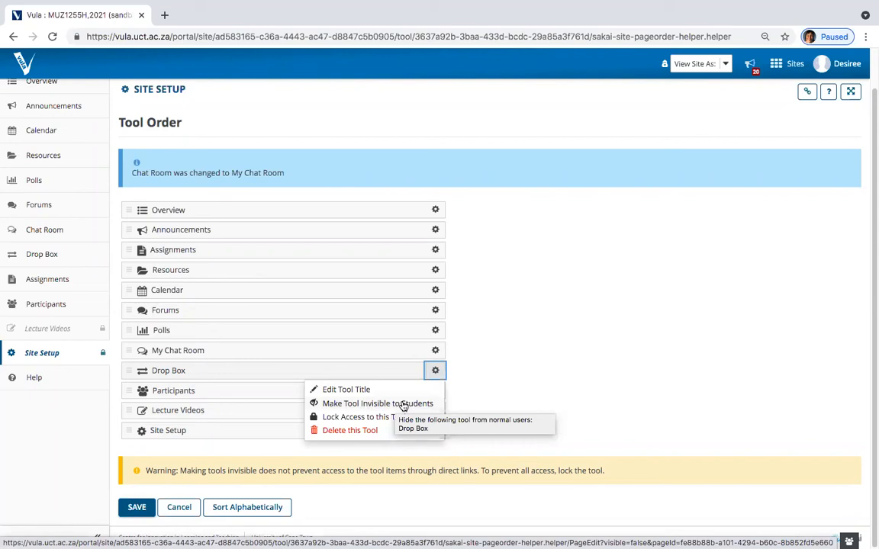
pyautogui.click(404, 404)
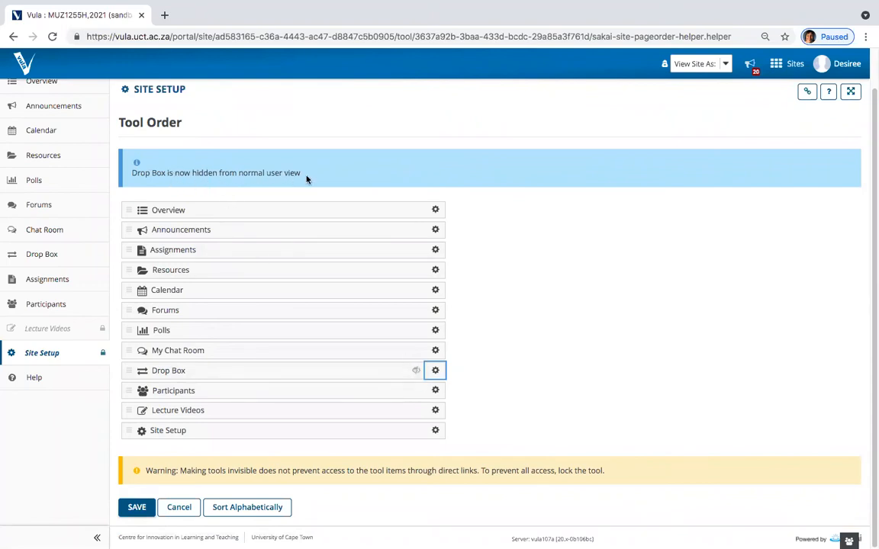
pyautogui.click(434, 372)
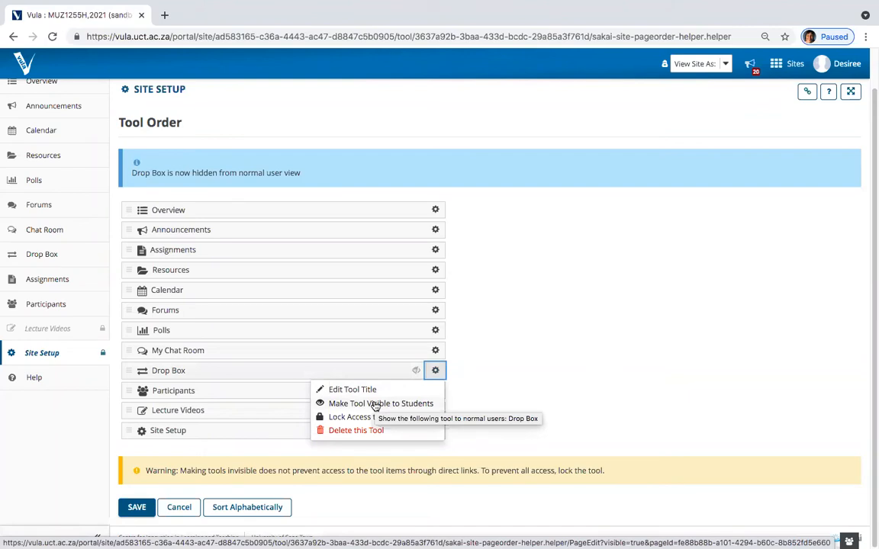
pyautogui.click(135, 510)
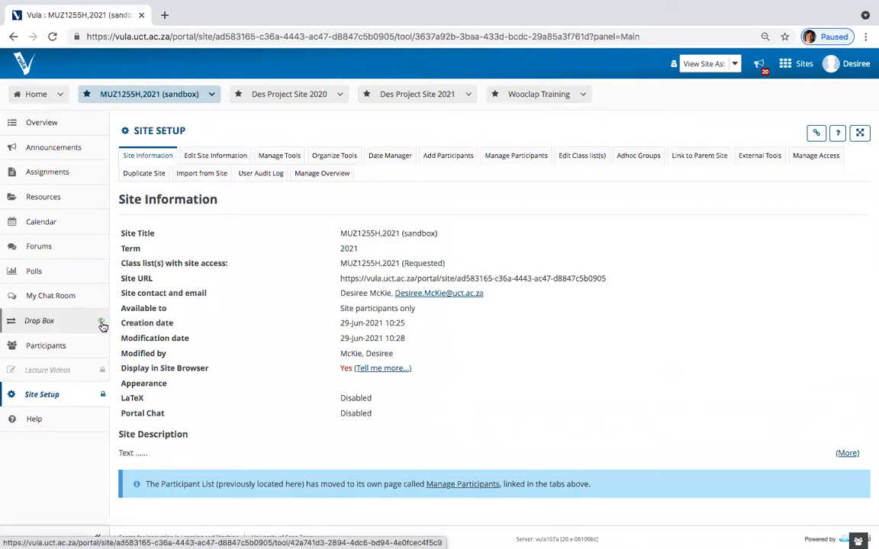
# Step: On Add Participants, paste a UCT username into the UCT Email Address(es) box
pyautogui.moveTo(103, 323)
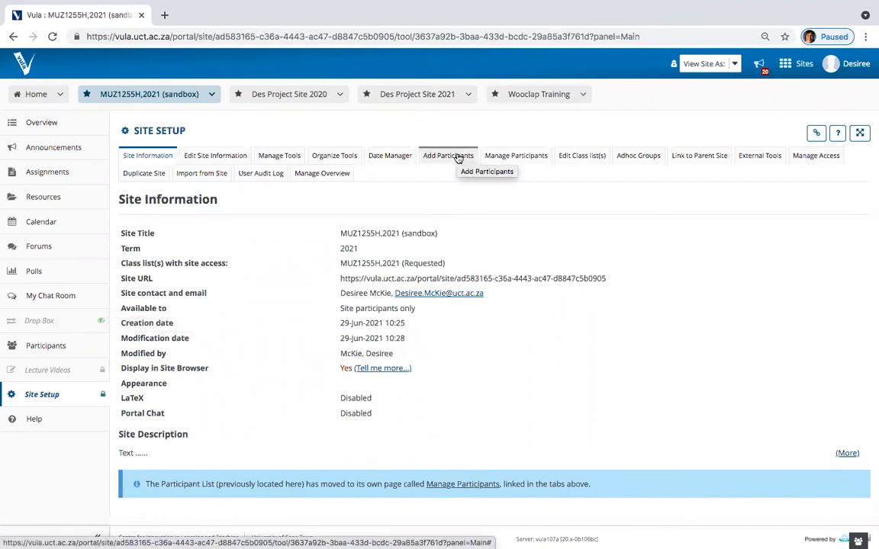
pyautogui.click(458, 157)
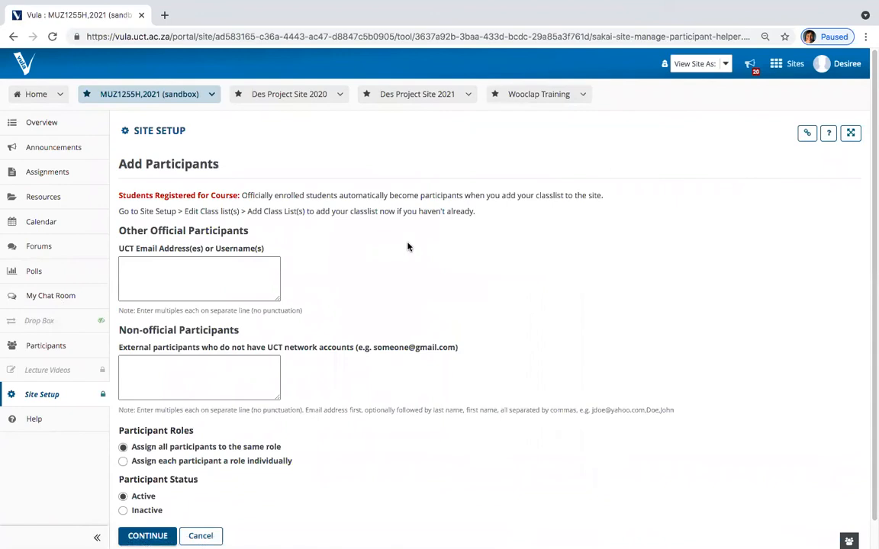
pyautogui.scroll(-1, 406, 242)
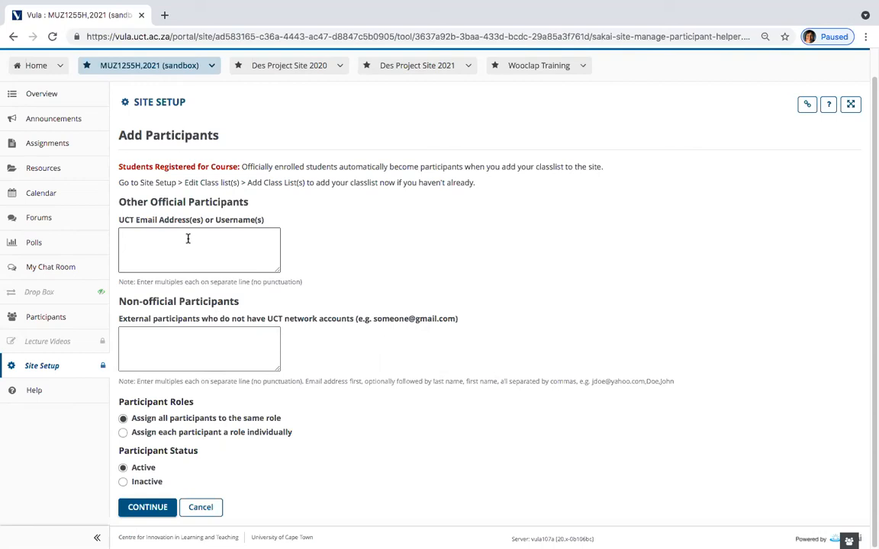
pyautogui.click(187, 239)
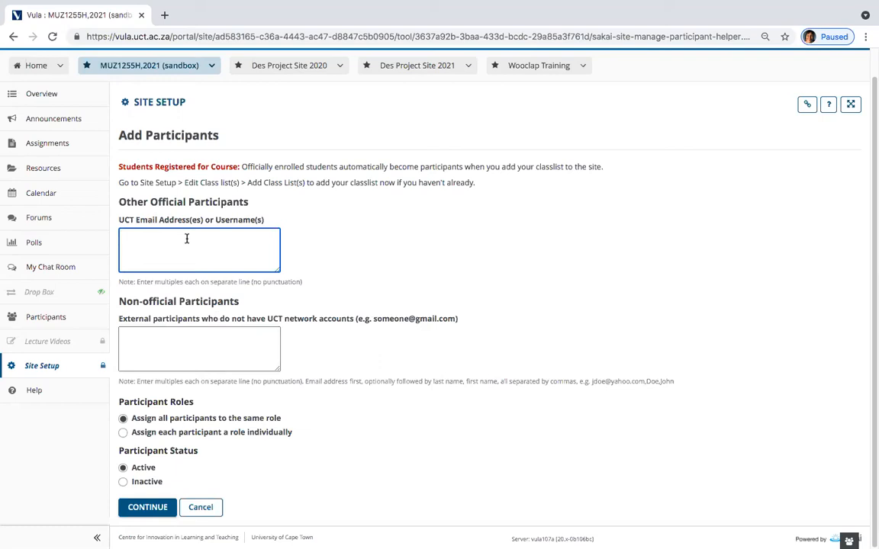
pyautogui.rightClick(187, 242)
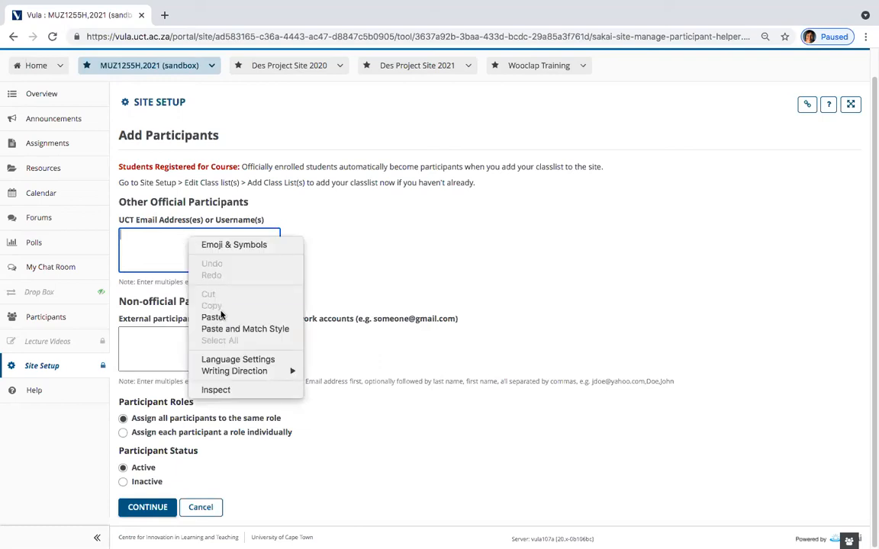
pyautogui.click(212, 316)
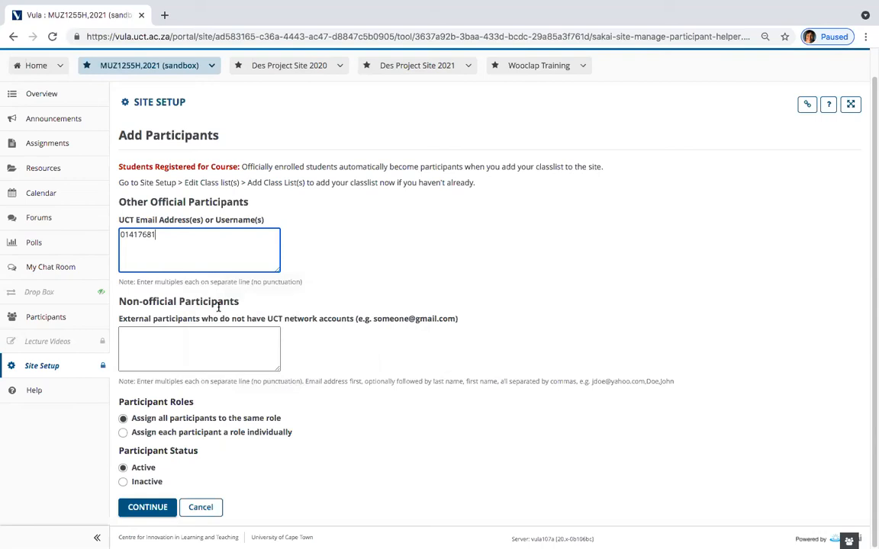
# Step: Enter two external participants' e-mail addresses, one per line, under Non-official Participants
pyautogui.click(174, 338)
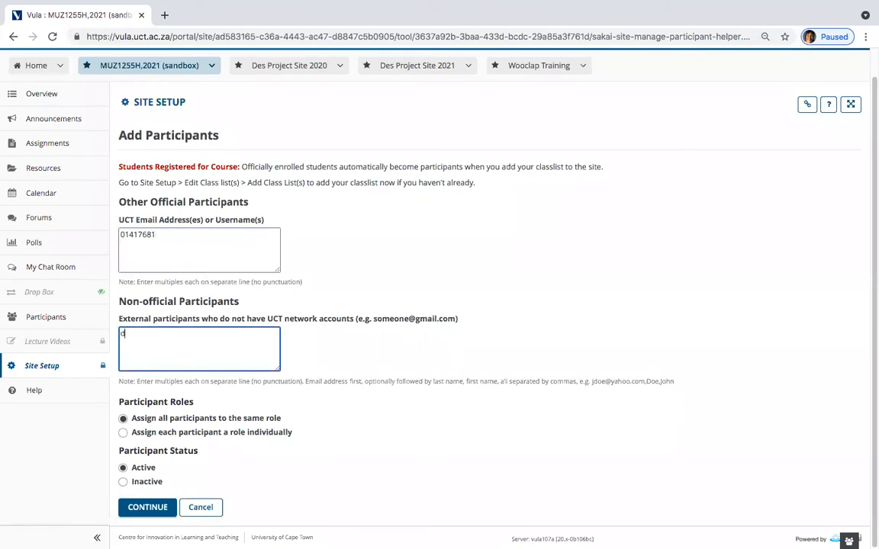
pyautogui.press('Return')
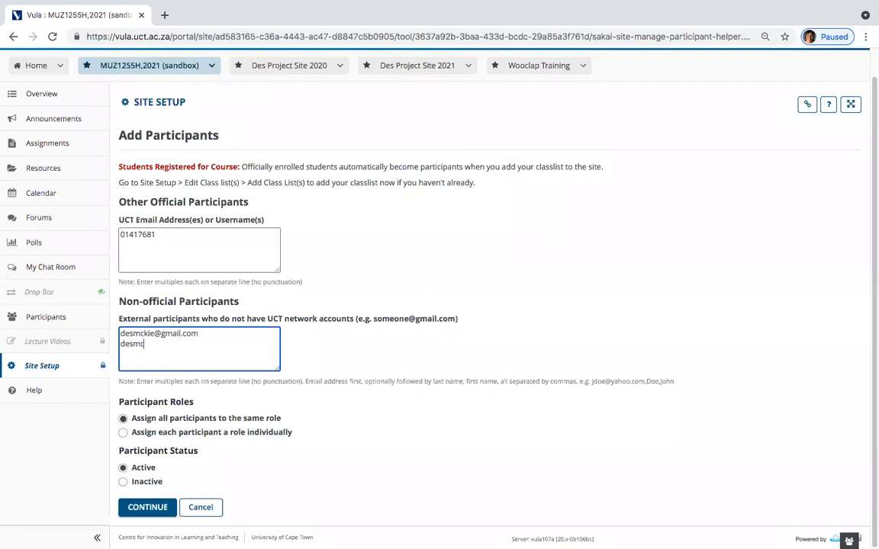
# Step: Add the three participants with the Student role, sending no notification e-mail
pyautogui.click(156, 505)
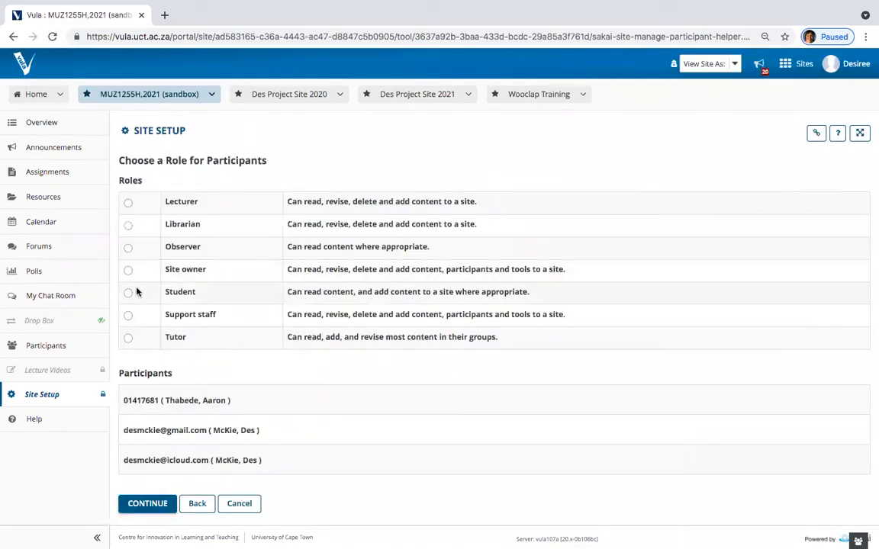
pyautogui.click(129, 293)
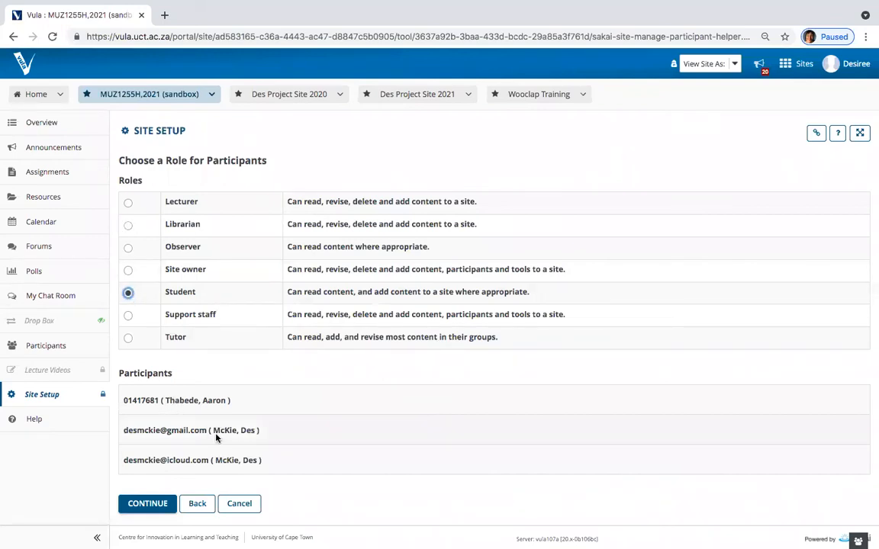
pyautogui.click(152, 505)
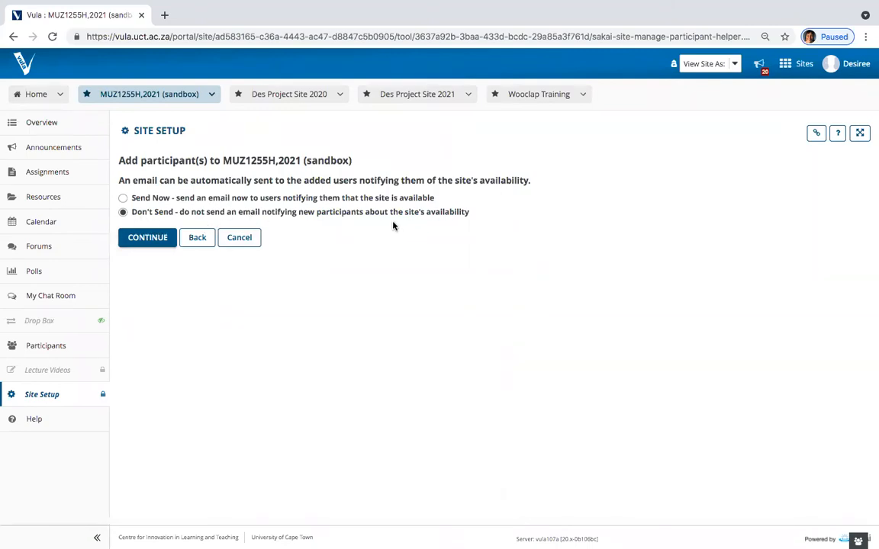
pyautogui.click(147, 238)
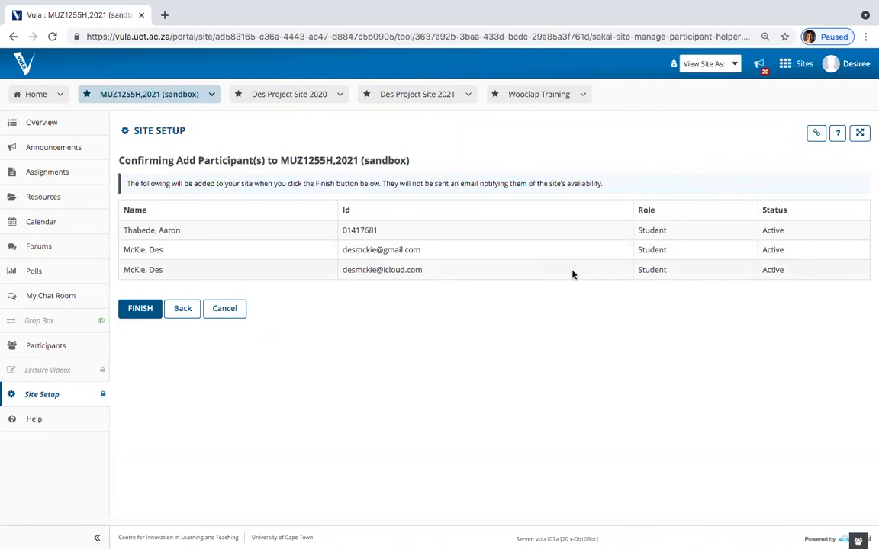
pyautogui.click(143, 309)
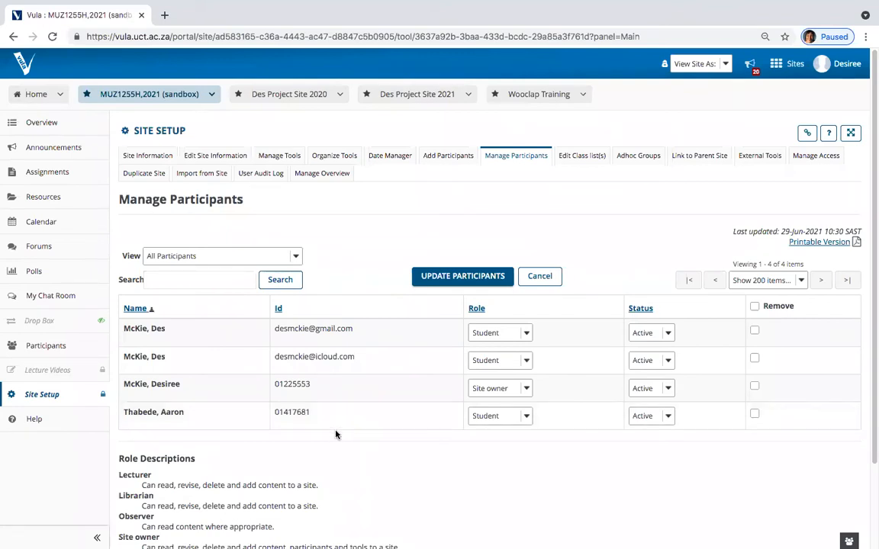
pyautogui.click(755, 359)
# Step: Toggle the participants' removal marks, leaving none marked for removal
pyautogui.click(754, 360)
pyautogui.click(755, 330)
pyautogui.click(755, 359)
pyautogui.click(754, 388)
pyautogui.click(754, 387)
pyautogui.click(755, 360)
pyautogui.click(754, 331)
# Step: Change the last participant's role to Support staff and update participants
pyautogui.click(524, 415)
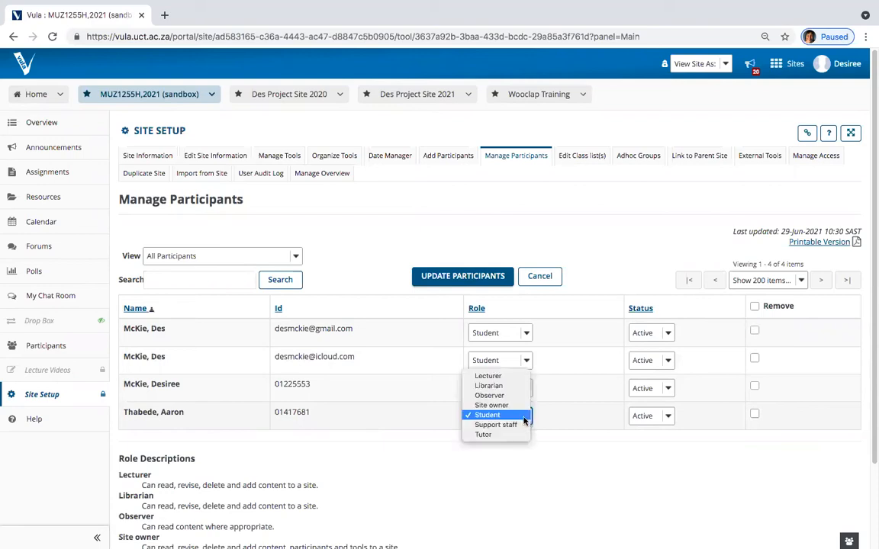
pyautogui.click(506, 424)
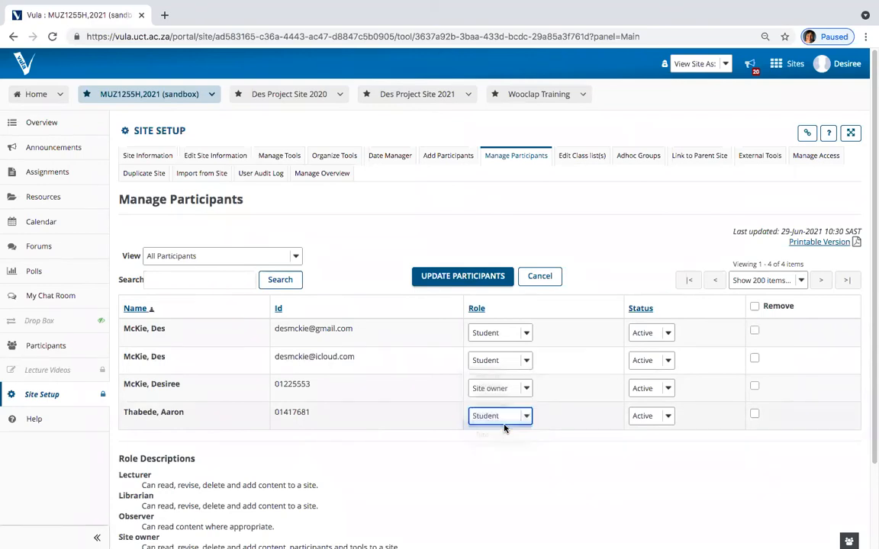
pyautogui.click(463, 276)
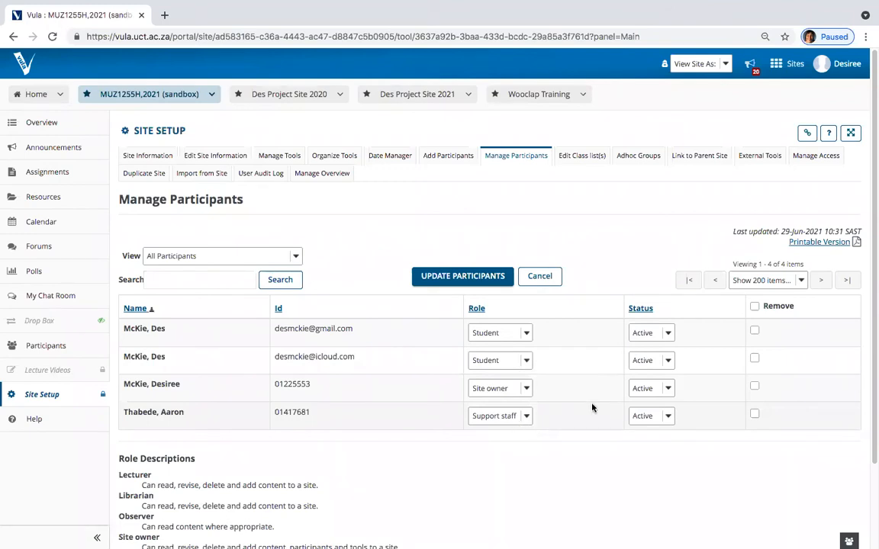
# Step: Leave the first participant's status Active and go to the site's Group List
pyautogui.click(668, 333)
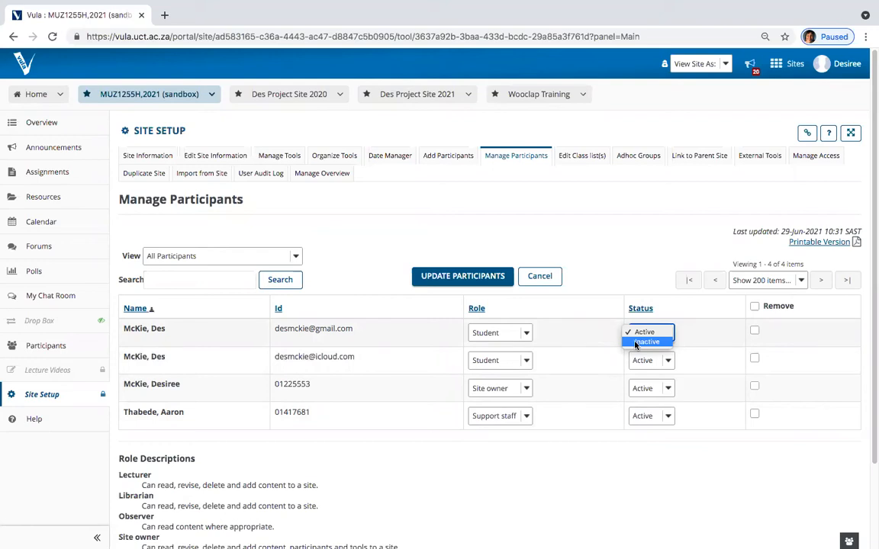
pyautogui.click(602, 241)
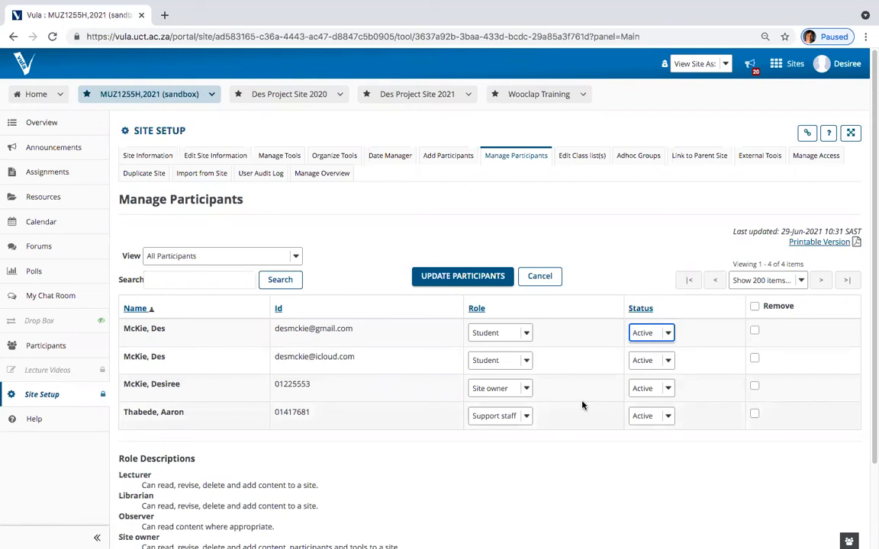
pyautogui.click(665, 334)
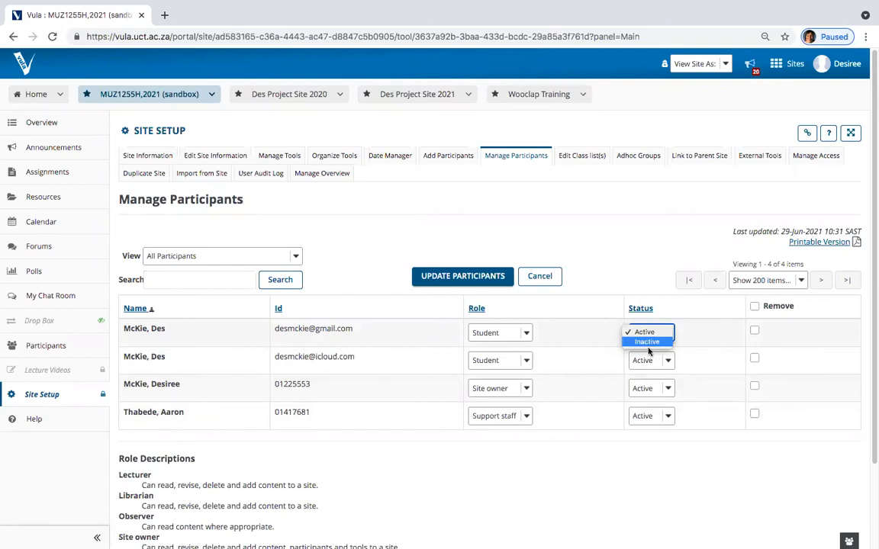
pyautogui.click(641, 254)
pyautogui.click(615, 244)
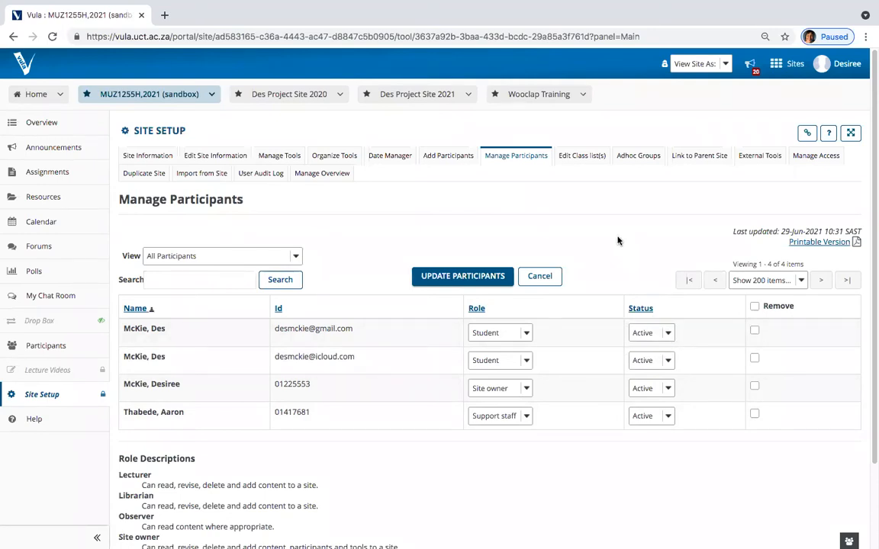
pyautogui.click(638, 157)
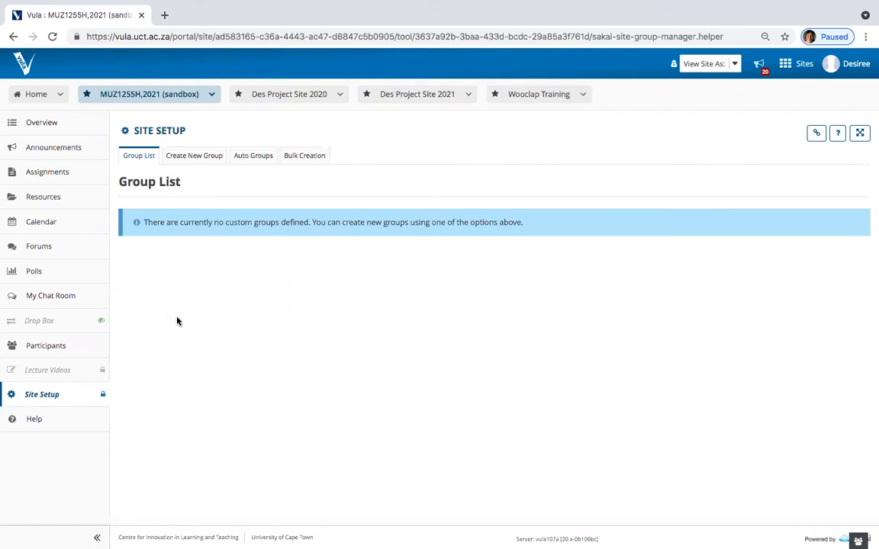
# Step: Start a new group titled Group 1 with the description 'Text'
pyautogui.click(195, 158)
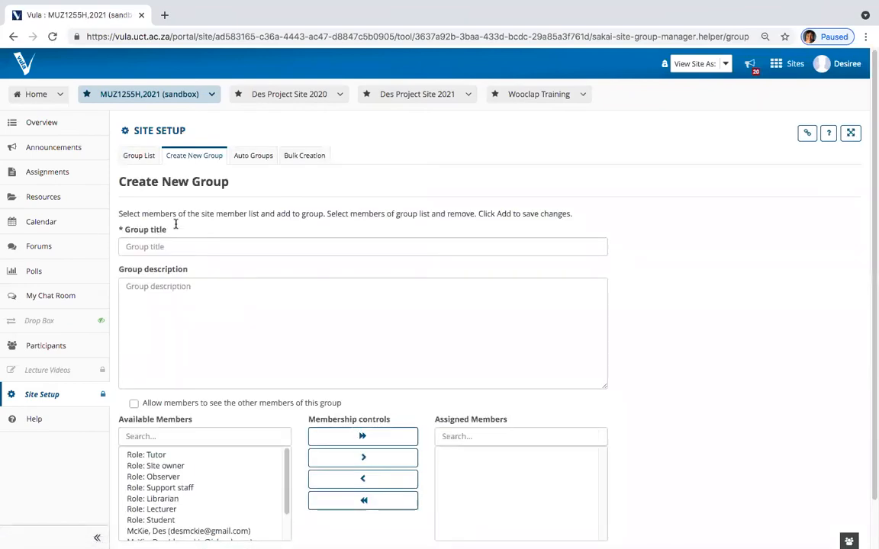
pyautogui.click(172, 244)
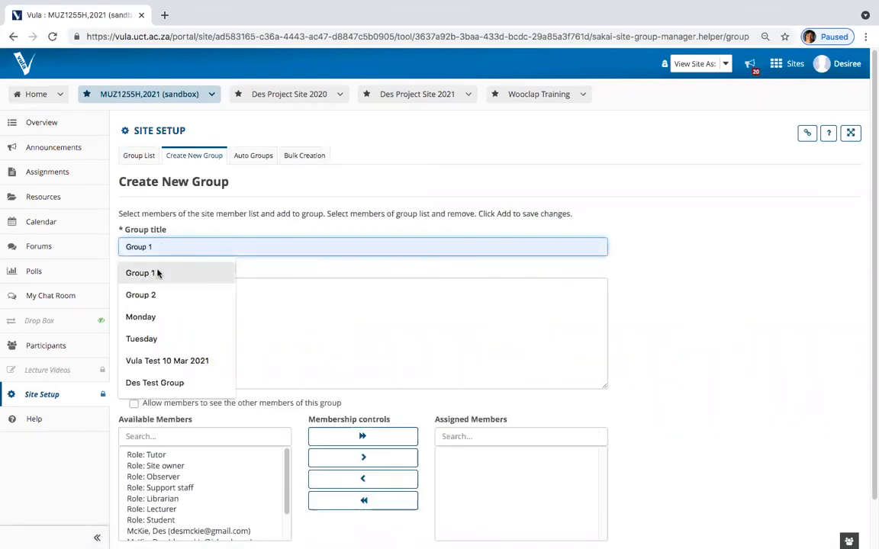
pyautogui.click(157, 273)
pyautogui.click(157, 298)
pyautogui.write('T')
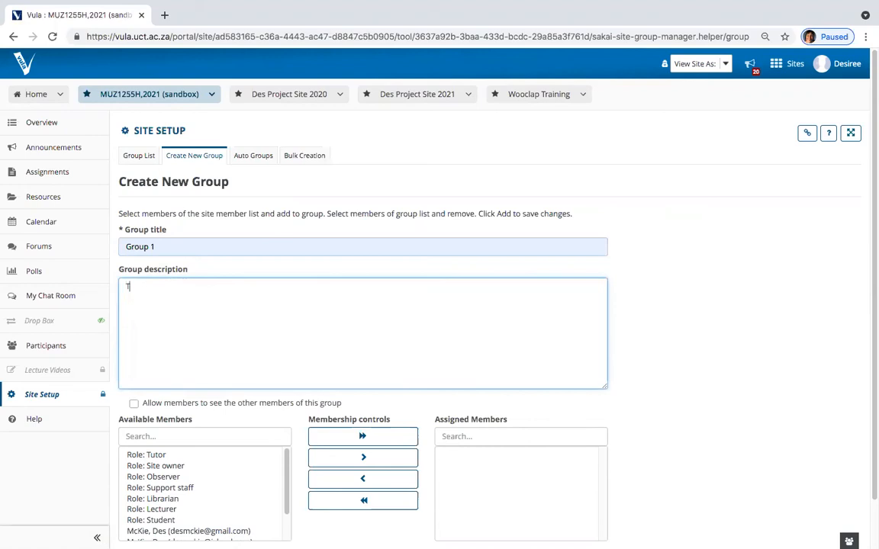
pyautogui.write('ext')
# Step: Assign two site members to Group 1 and save the new group
pyautogui.scroll(-2, 180, 261)
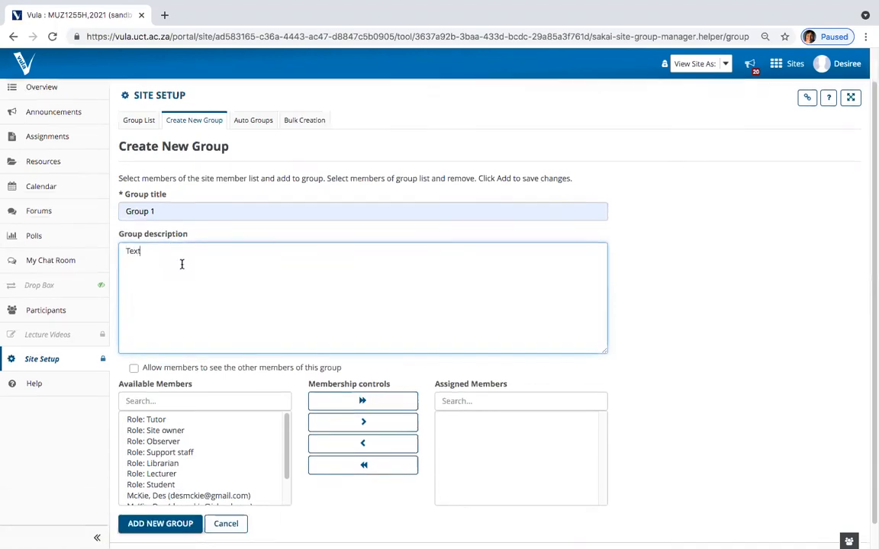
pyautogui.moveTo(286, 432); pyautogui.dragTo(244, 463)
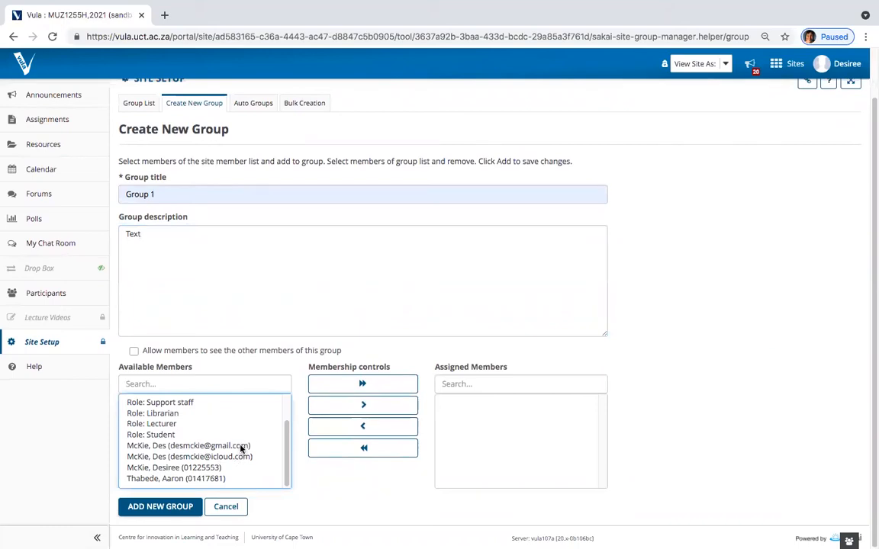
pyautogui.click(241, 447)
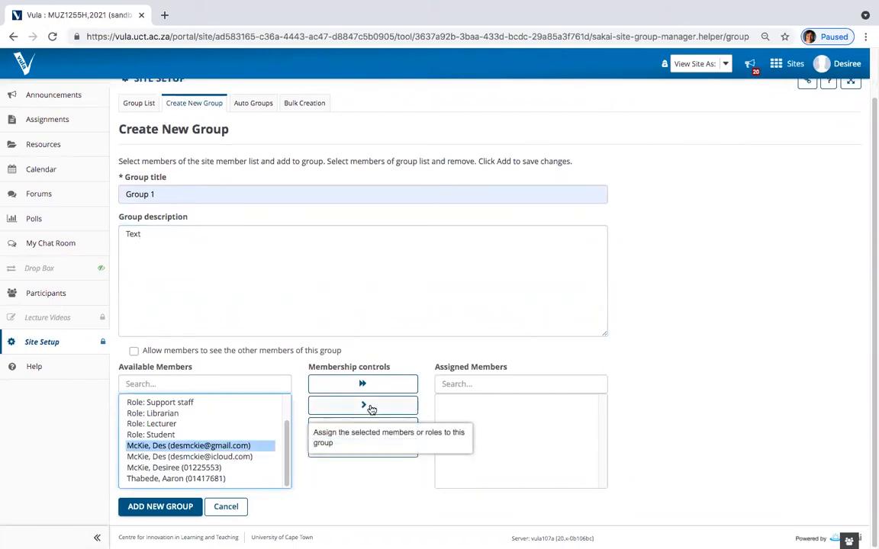
pyautogui.click(372, 408)
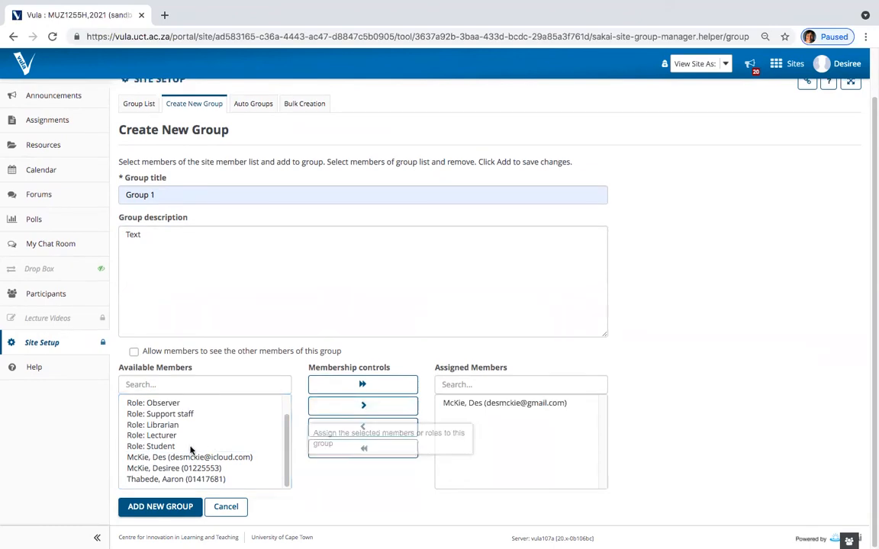
pyautogui.click(177, 479)
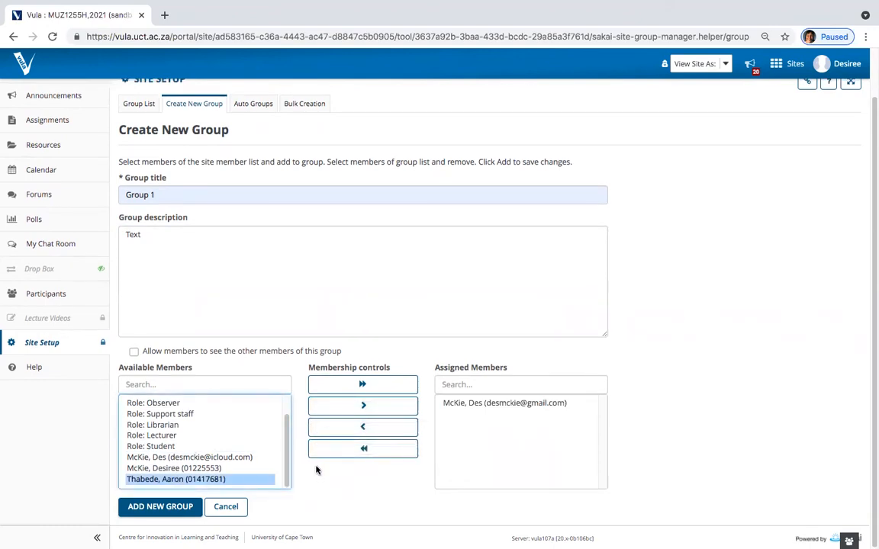
pyautogui.click(371, 408)
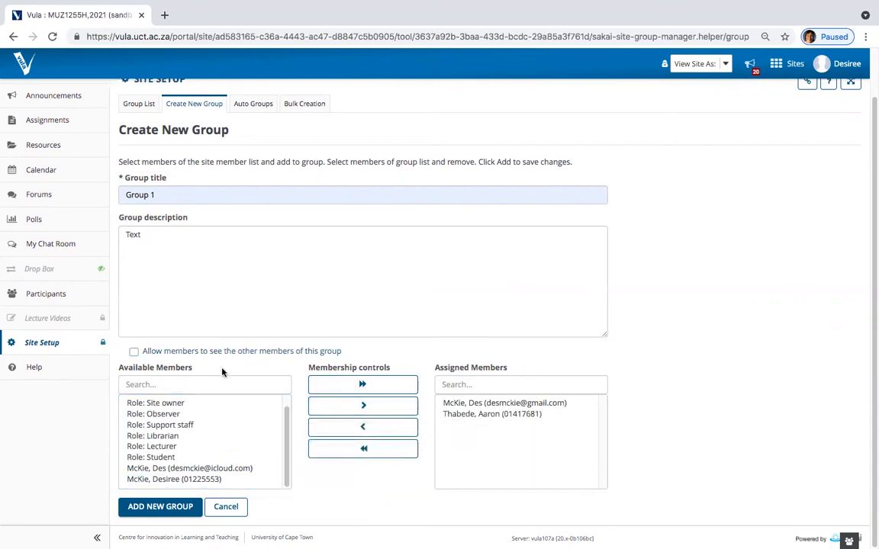
pyautogui.click(157, 508)
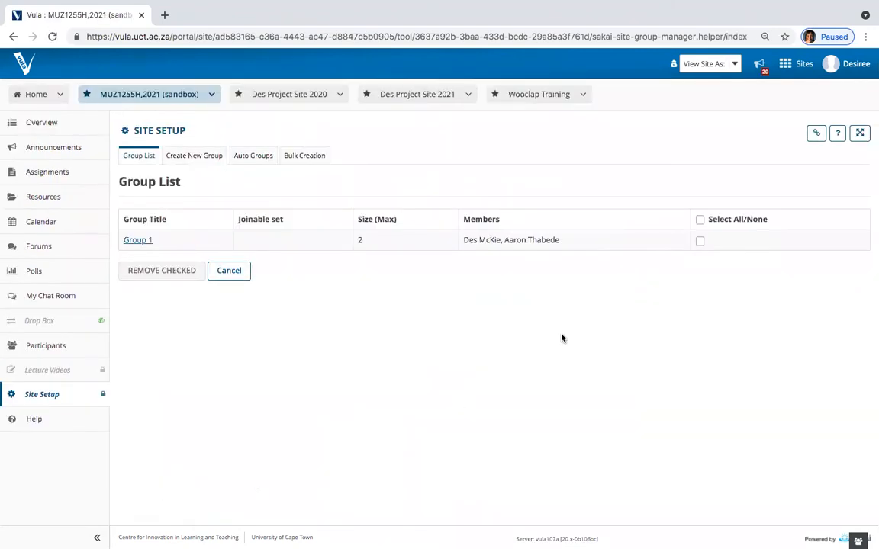
pyautogui.click(203, 154)
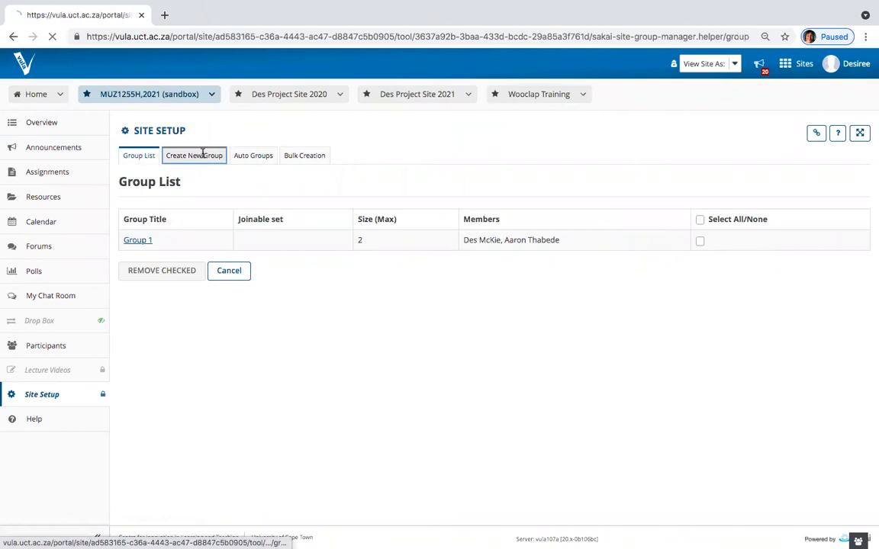
# Step: Create Group 2 with the description 'Text' and one assigned member
pyautogui.click(169, 247)
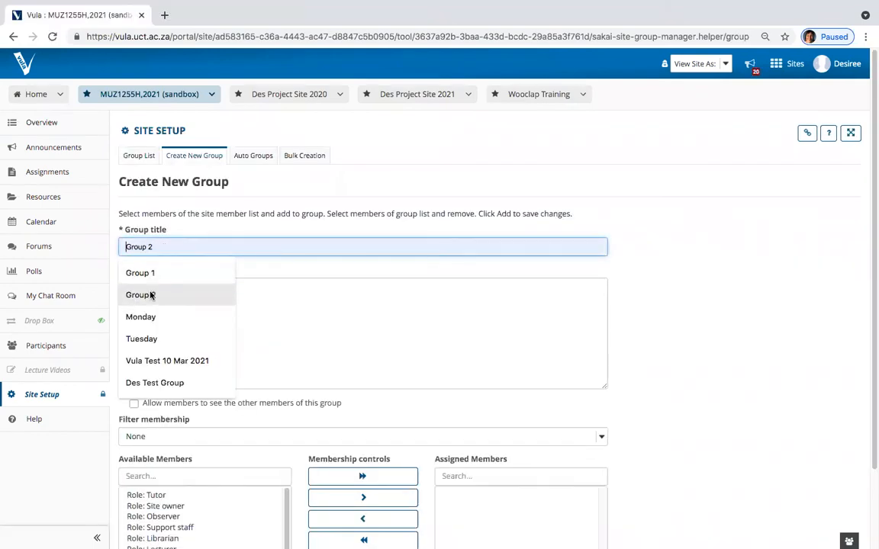
pyautogui.click(151, 296)
pyautogui.click(174, 300)
pyautogui.write('Te')
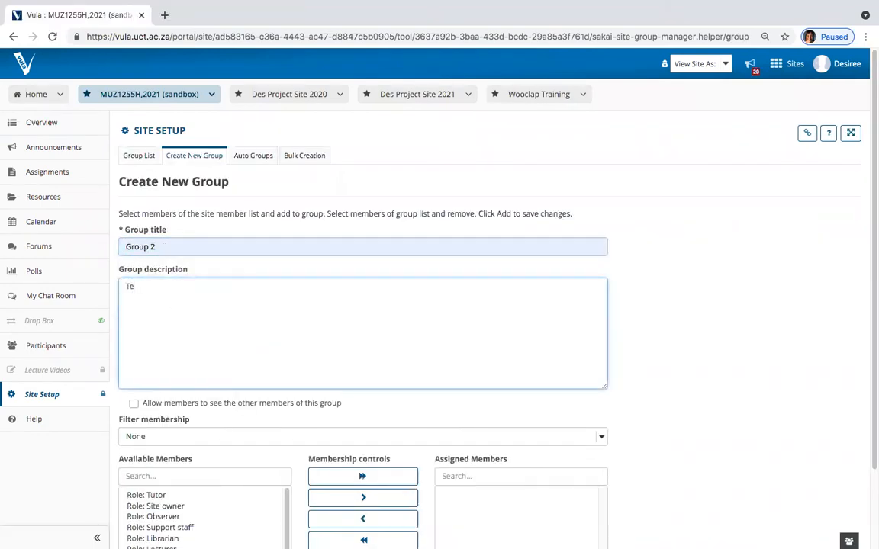
pyautogui.write('xt')
pyautogui.scroll(-3, 224, 271)
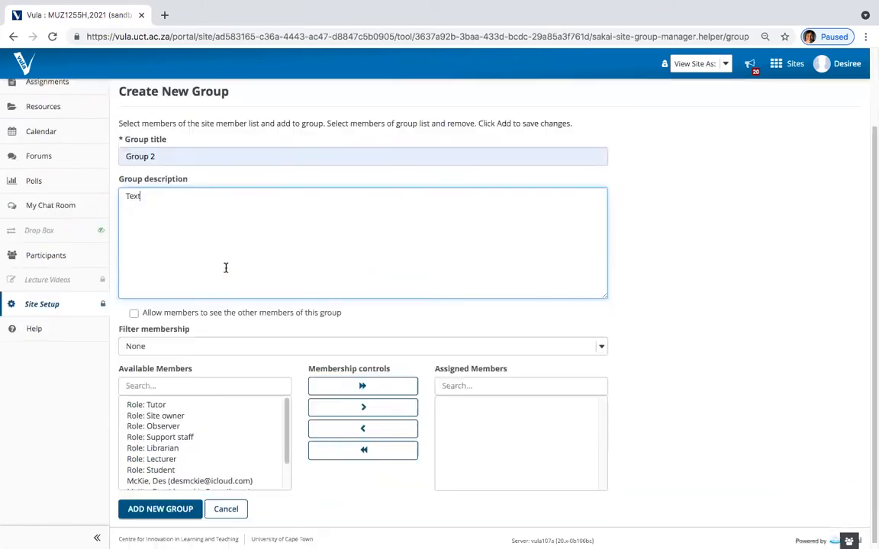
pyautogui.click(209, 478)
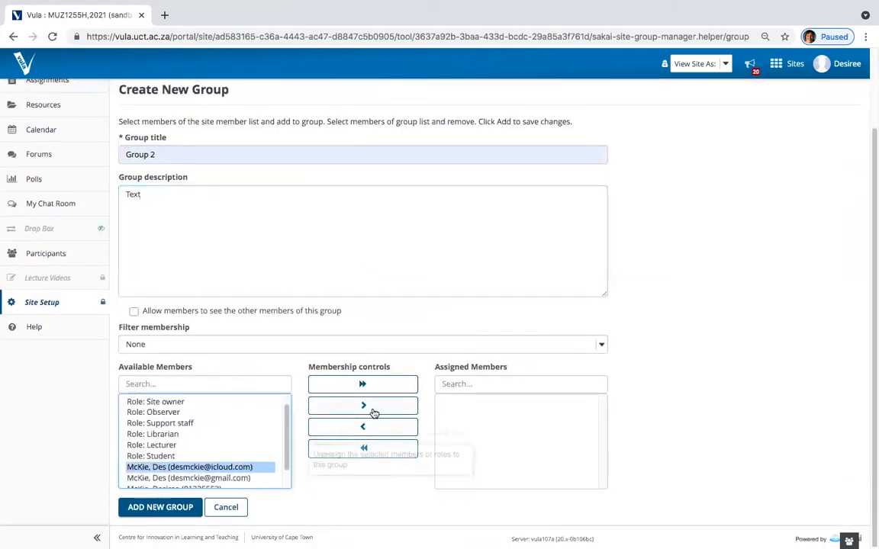
pyautogui.click(374, 410)
pyautogui.click(167, 507)
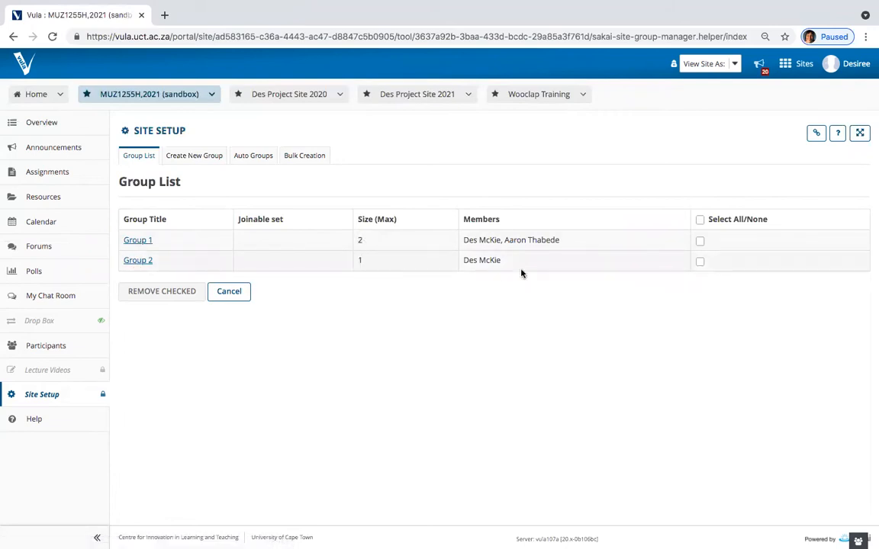
# Step: Keep Group 2 after marking it for removal, then return to Site Setup's Site Information page
pyautogui.click(700, 262)
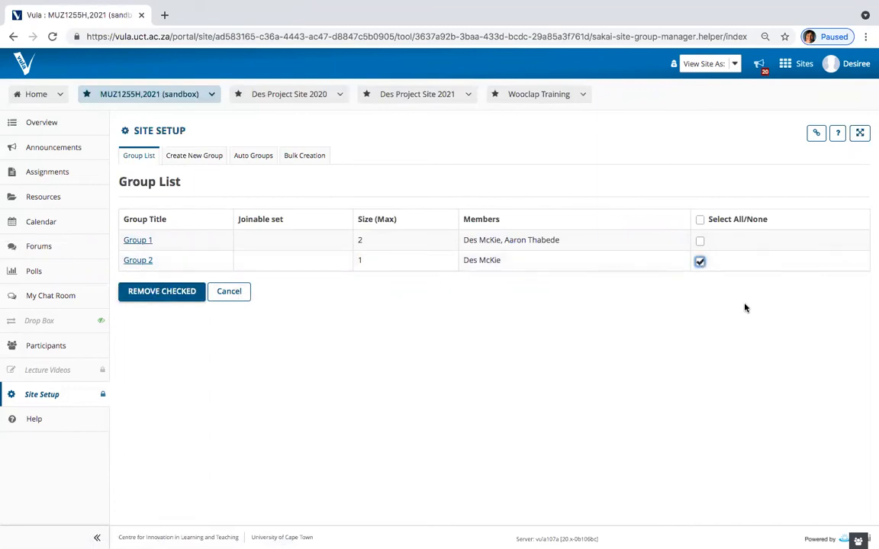
pyautogui.click(700, 262)
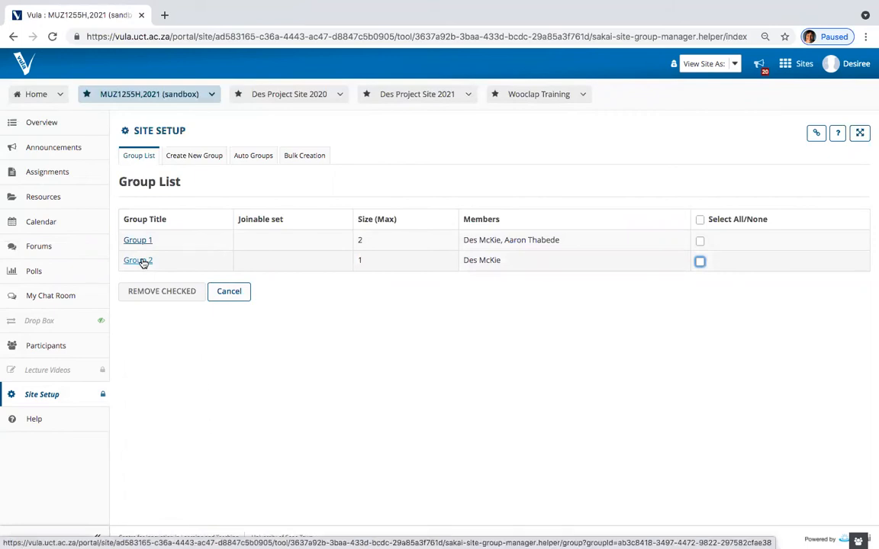
pyautogui.click(125, 132)
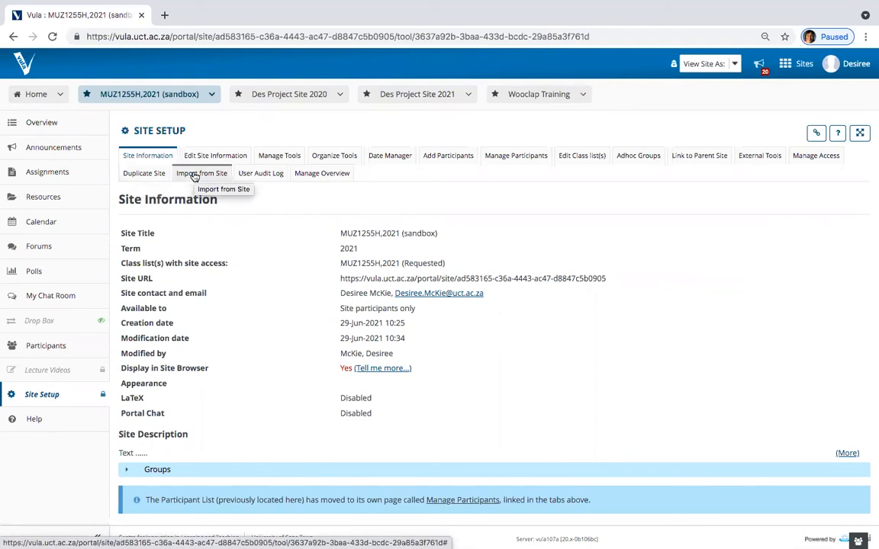
# Step: Review the Duplicate Site and Import from Site pages, then open the site Overview
pyautogui.click(152, 175)
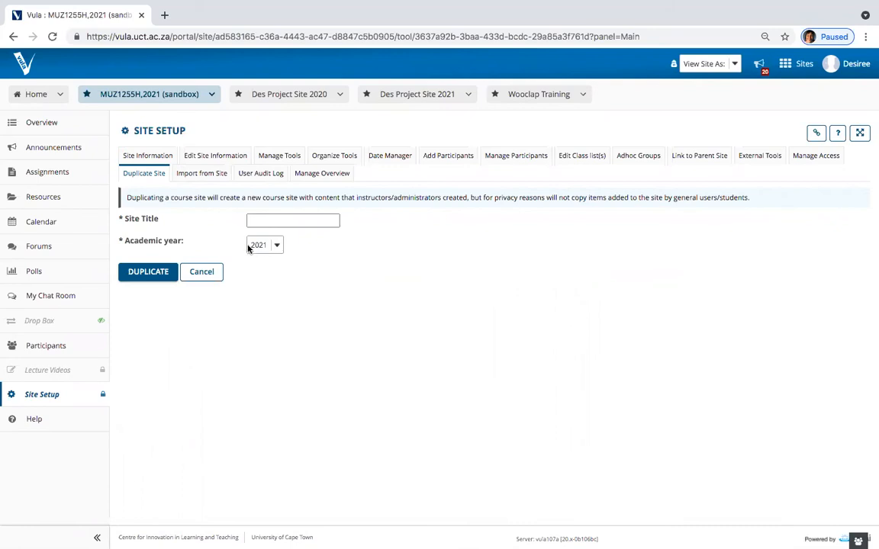
pyautogui.click(214, 175)
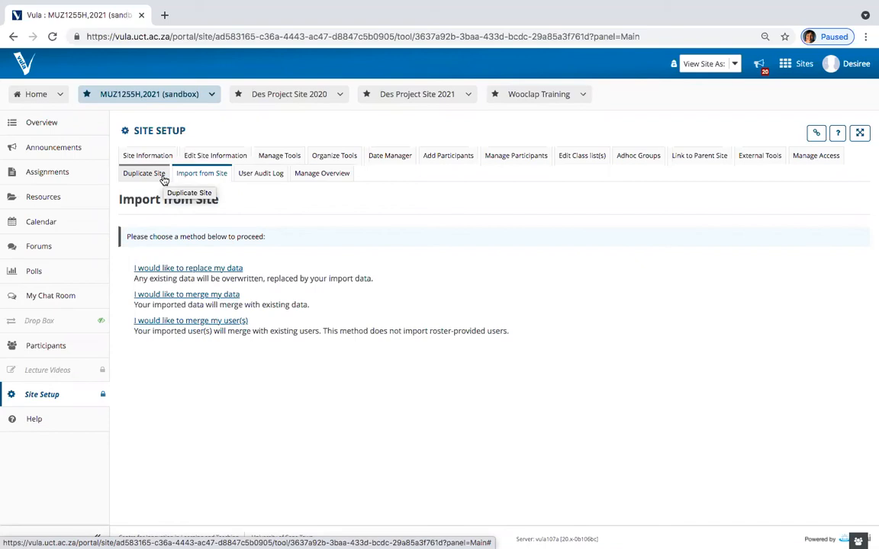
pyautogui.click(163, 180)
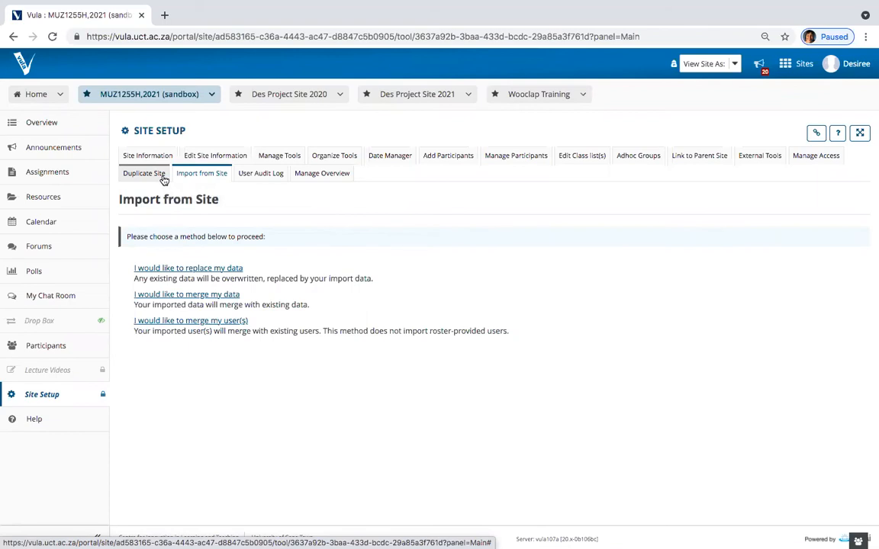
pyautogui.click(48, 123)
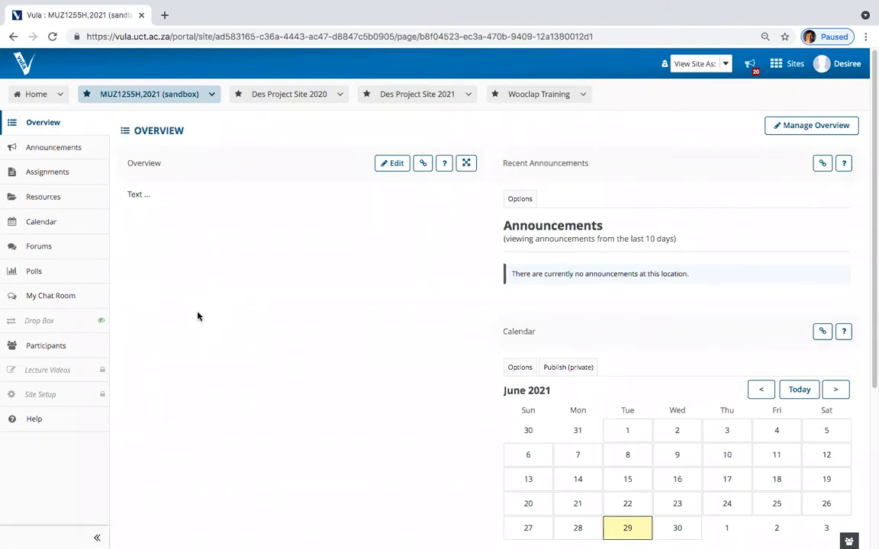
# Step: In Resources, check the quota showing 0% of 25 GB used, then go back to the list
pyautogui.click(67, 197)
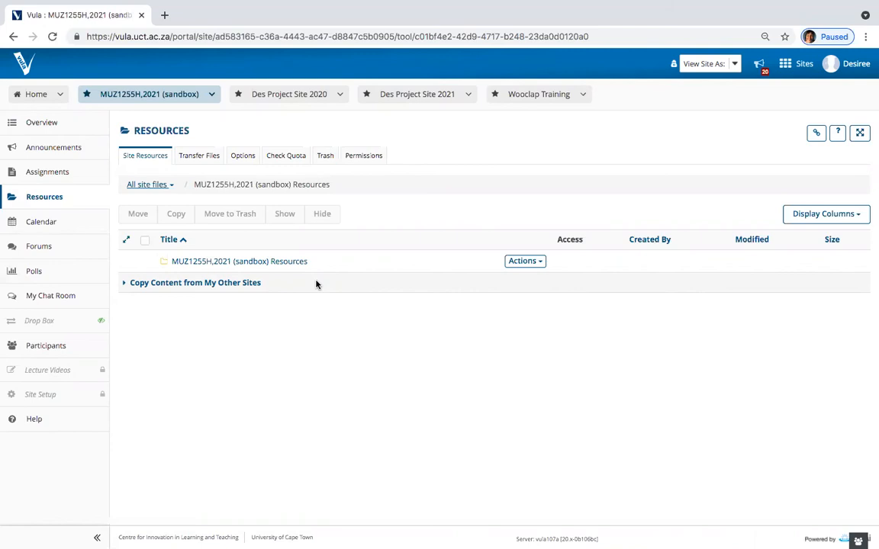
pyautogui.click(281, 157)
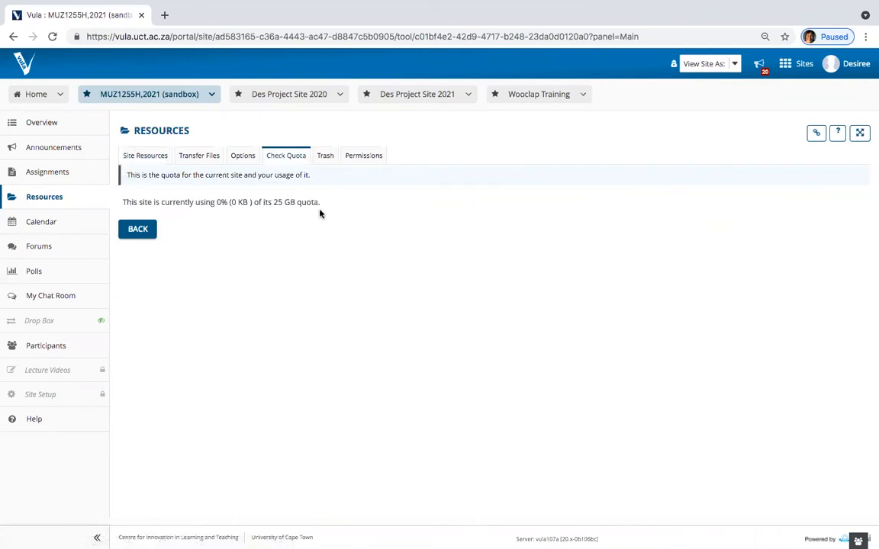
pyautogui.moveTo(273, 202); pyautogui.dragTo(321, 206)
pyautogui.click(346, 214)
pyautogui.moveTo(321, 203); pyautogui.dragTo(216, 203)
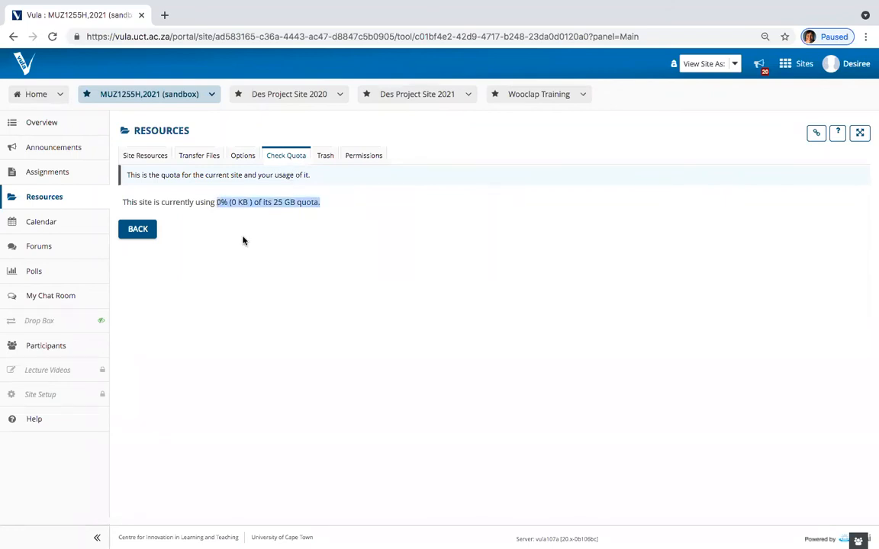
pyautogui.click(289, 232)
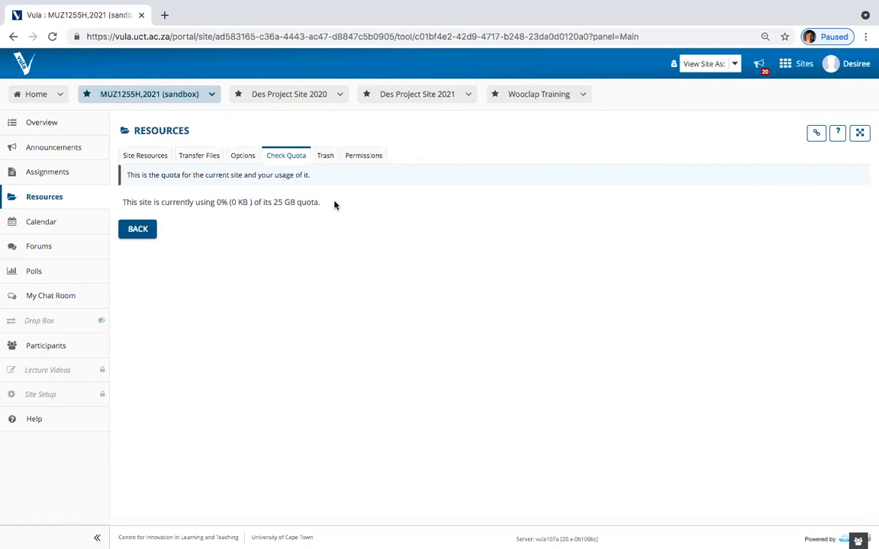
pyautogui.click(141, 231)
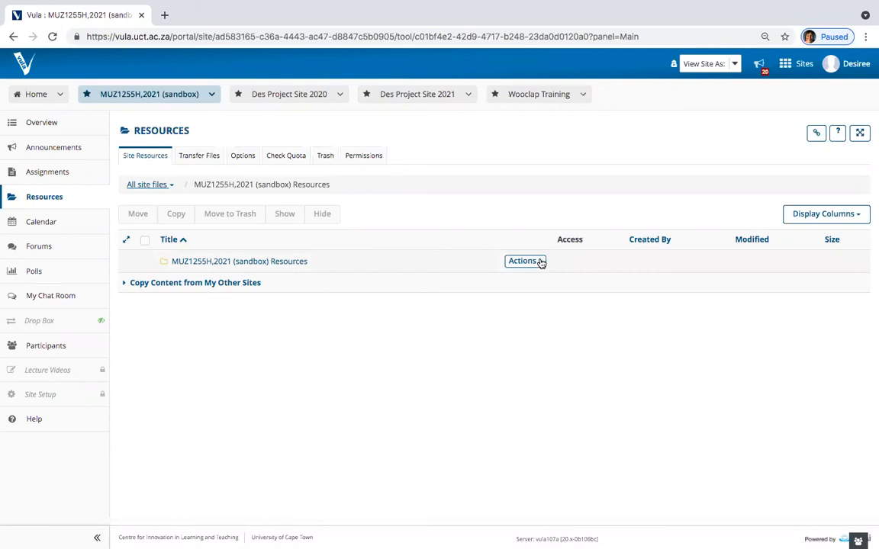
# Step: Add two folders, Week 1 and Week 2, to the sandbox site's Resources folder
pyautogui.click(539, 261)
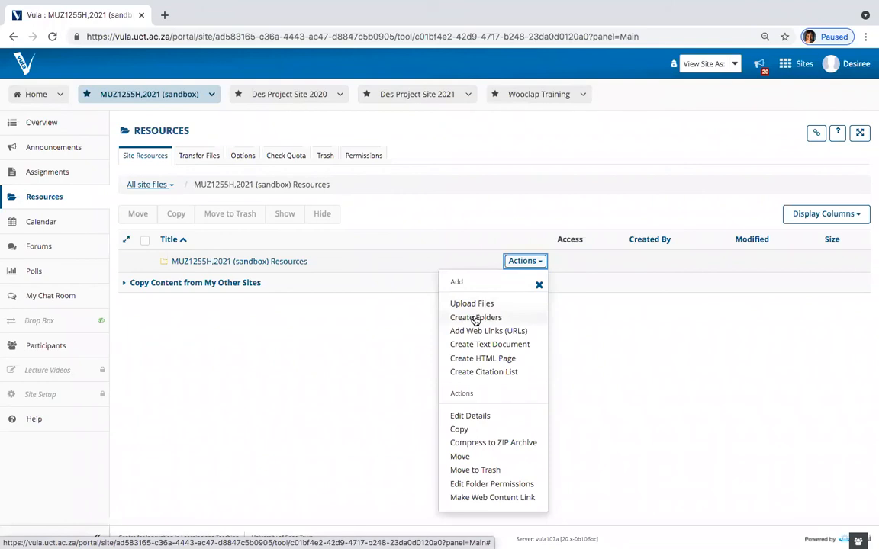
pyautogui.click(474, 318)
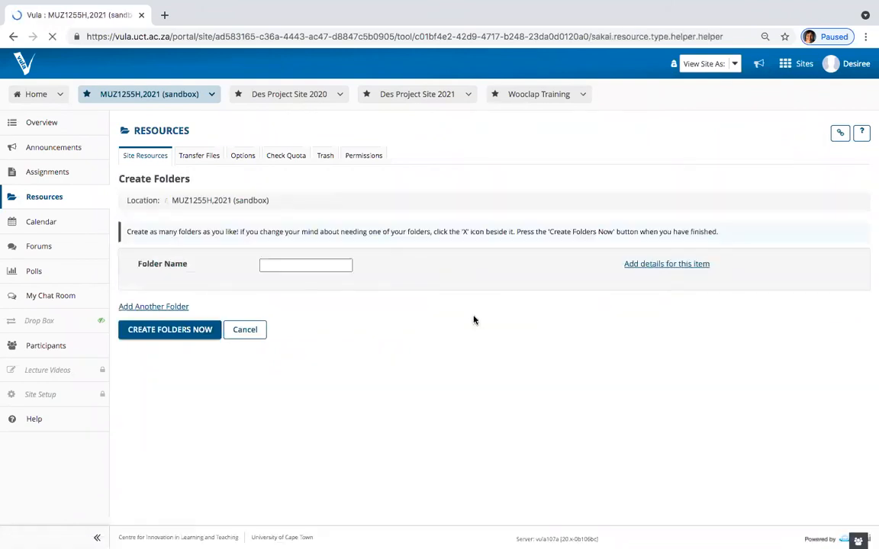
pyautogui.click(309, 266)
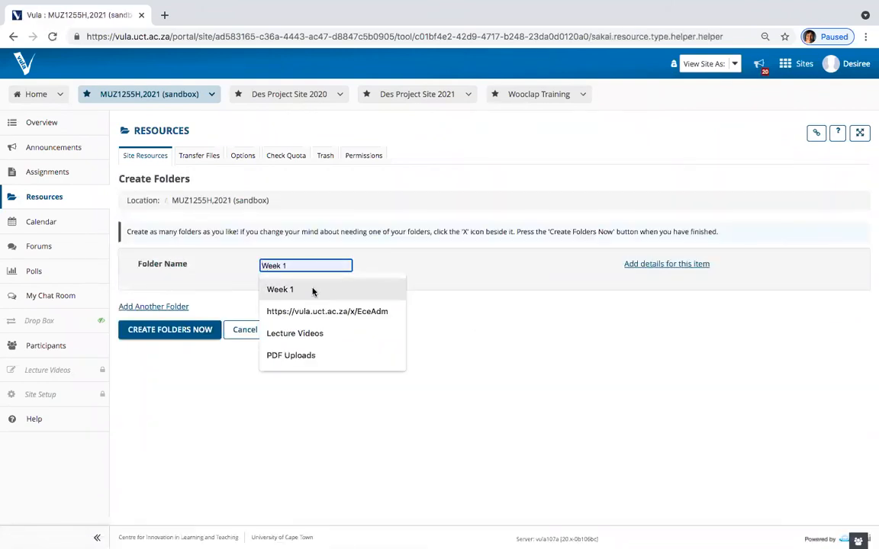
pyautogui.click(311, 290)
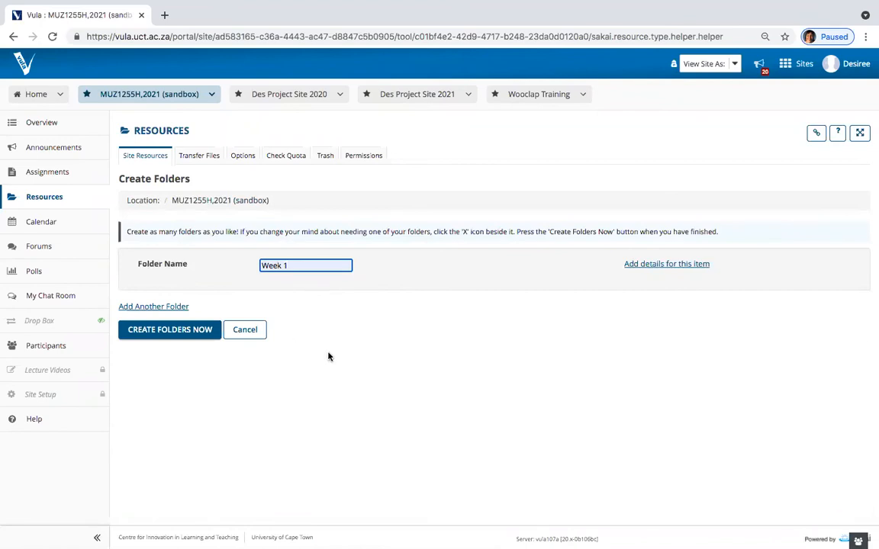
pyautogui.click(144, 307)
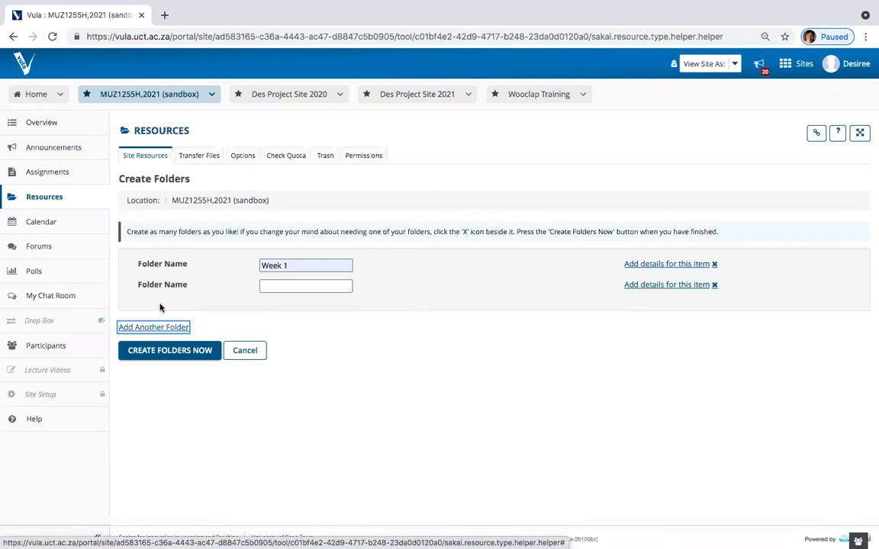
pyautogui.click(281, 286)
pyautogui.click(279, 308)
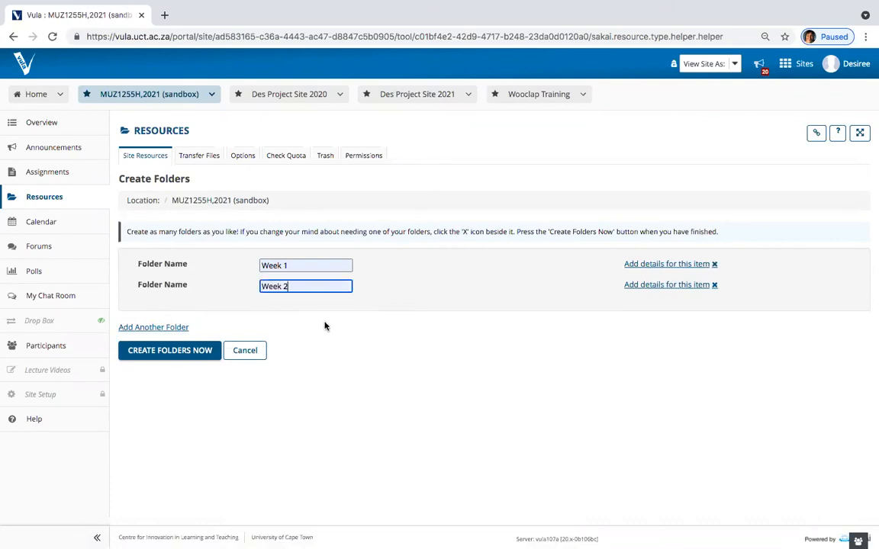
pyautogui.click(174, 352)
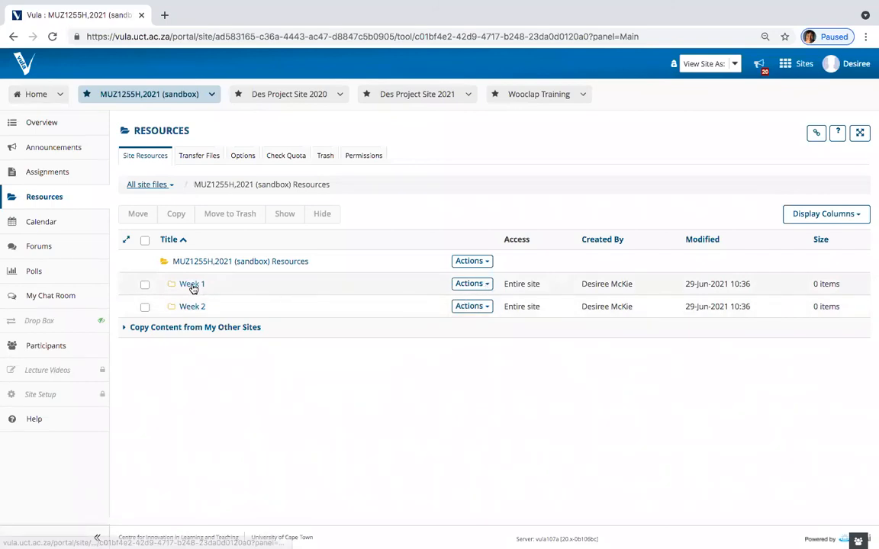
# Step: Show the Actions menu on the Week 1 folder row
pyautogui.click(486, 286)
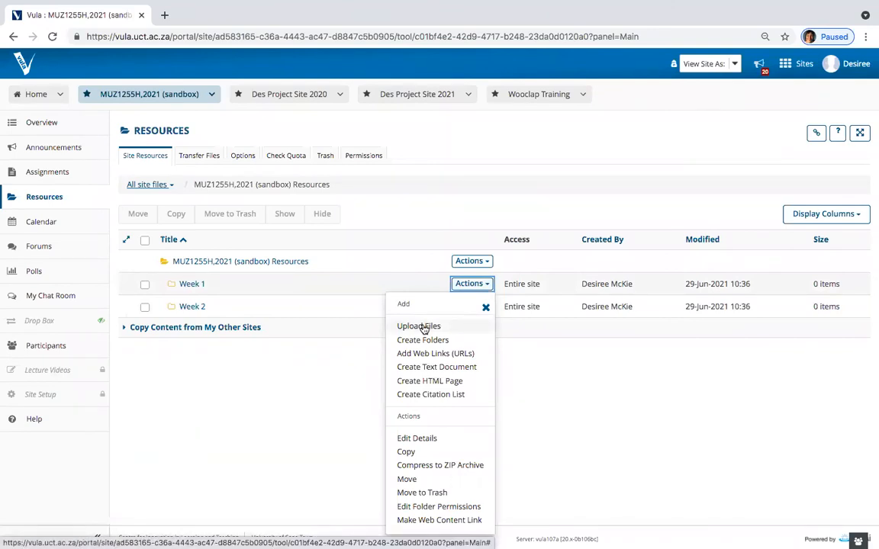
# Step: Upload images.jpeg from the Downloads folder into the Week 1 resource folder
pyautogui.click(353, 373)
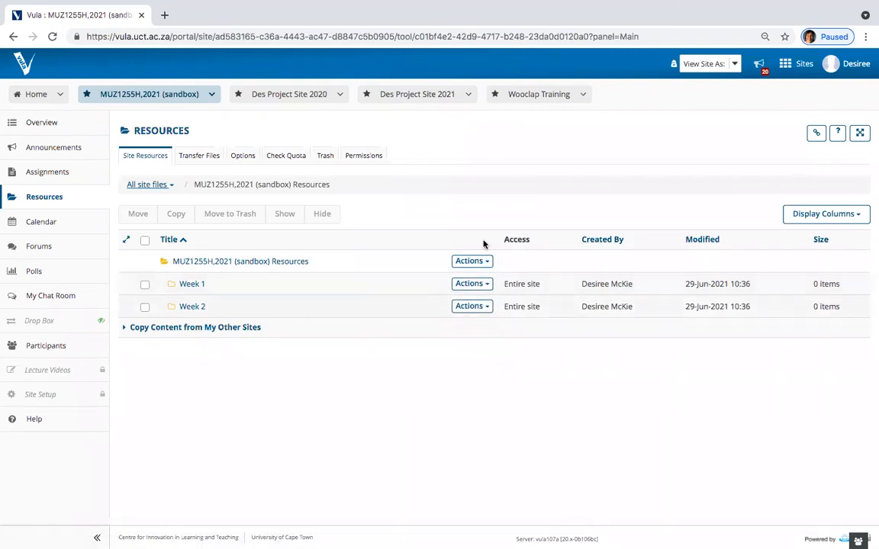
pyautogui.click(485, 285)
pyautogui.click(418, 327)
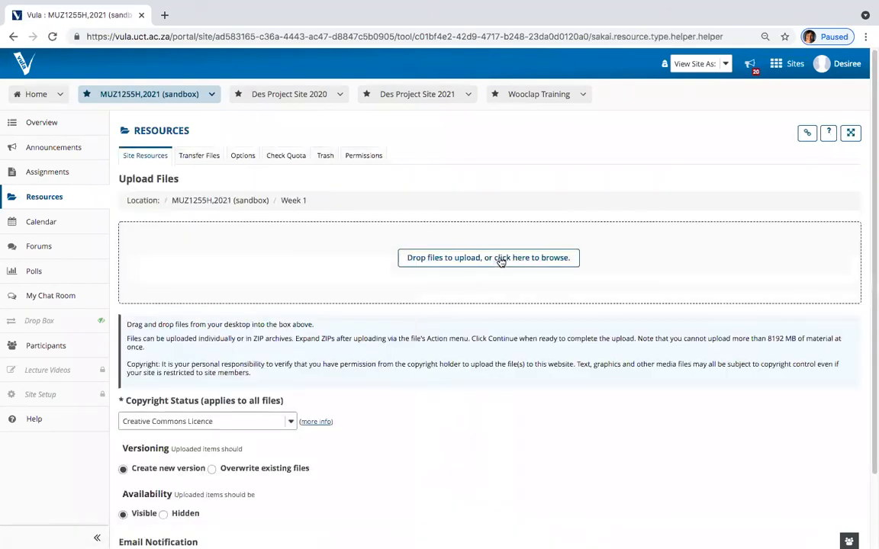
pyautogui.click(503, 262)
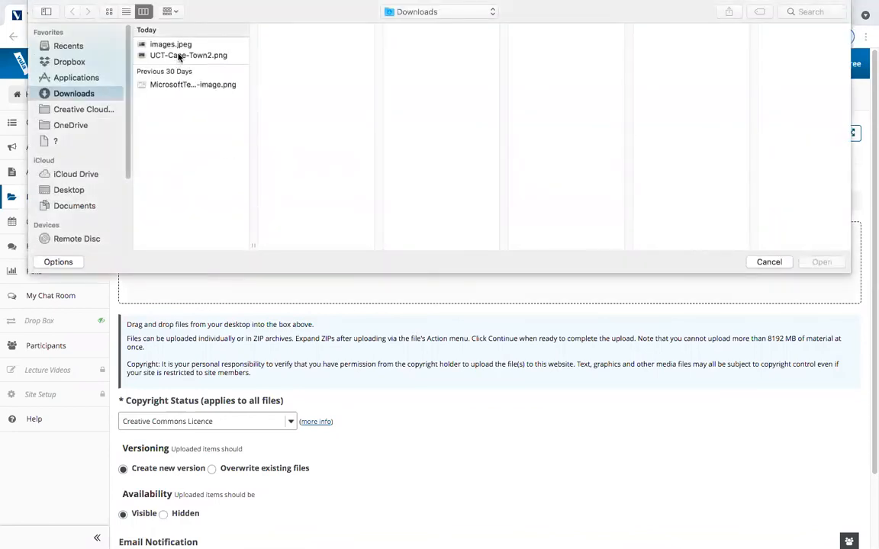
pyautogui.click(172, 44)
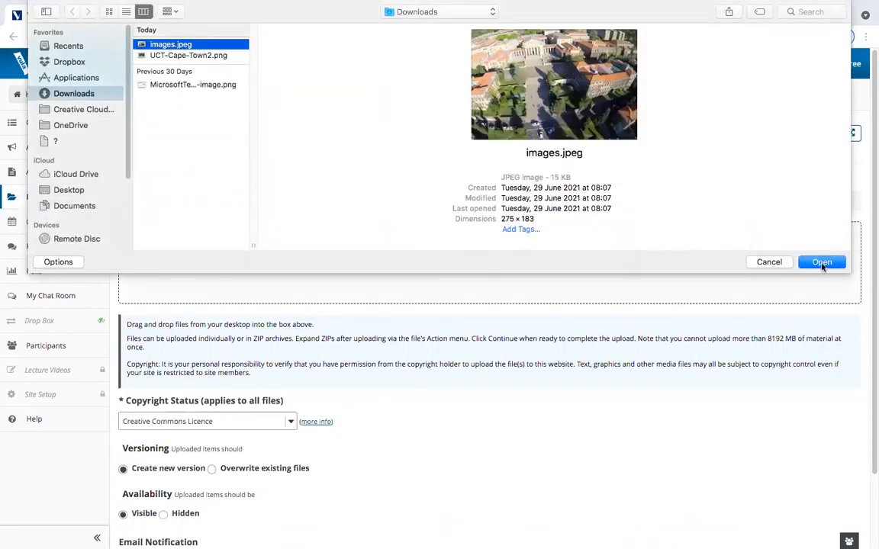
pyautogui.click(821, 263)
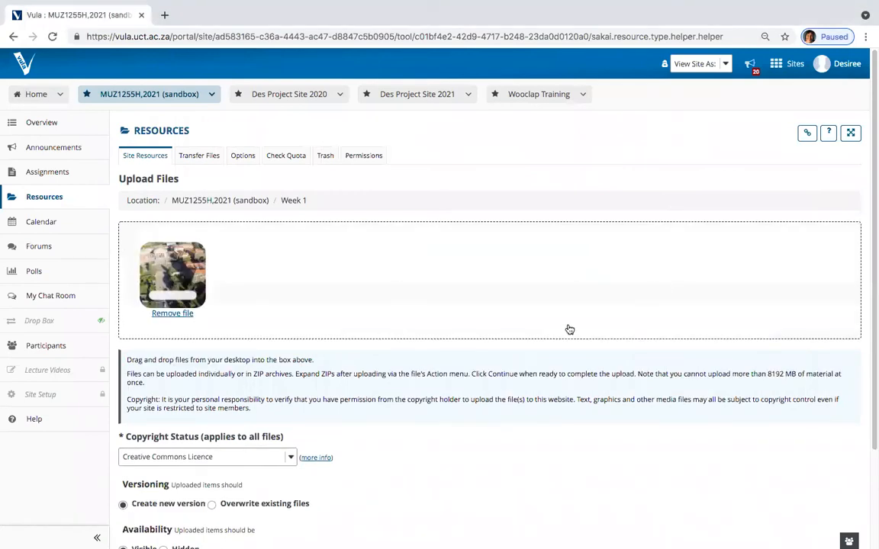
pyautogui.scroll(-3, 219, 345)
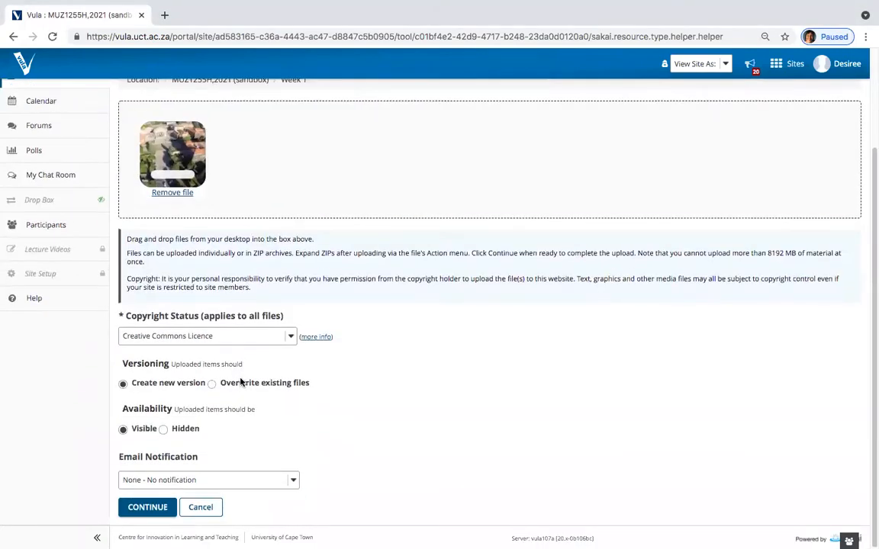
pyautogui.click(138, 512)
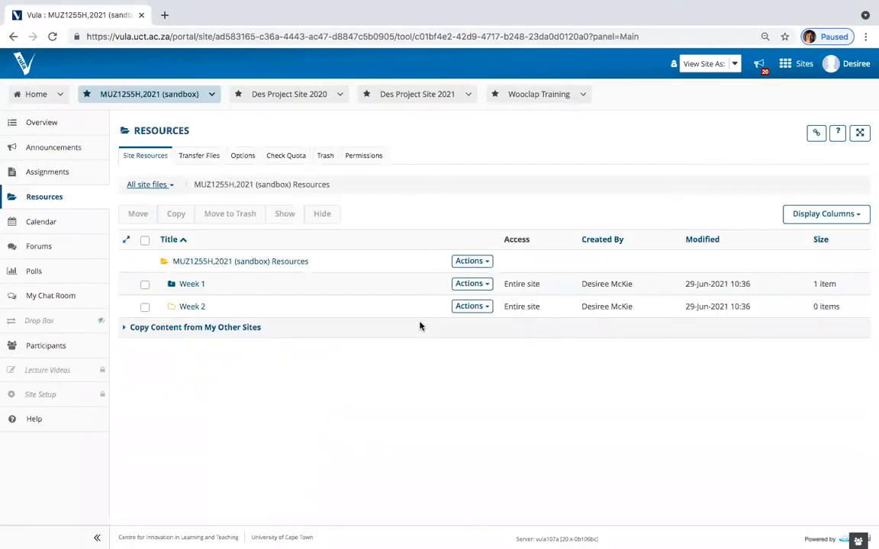
# Step: Move images.jpeg out of Week 1 and paste it into the Week 2 folder
pyautogui.click(173, 284)
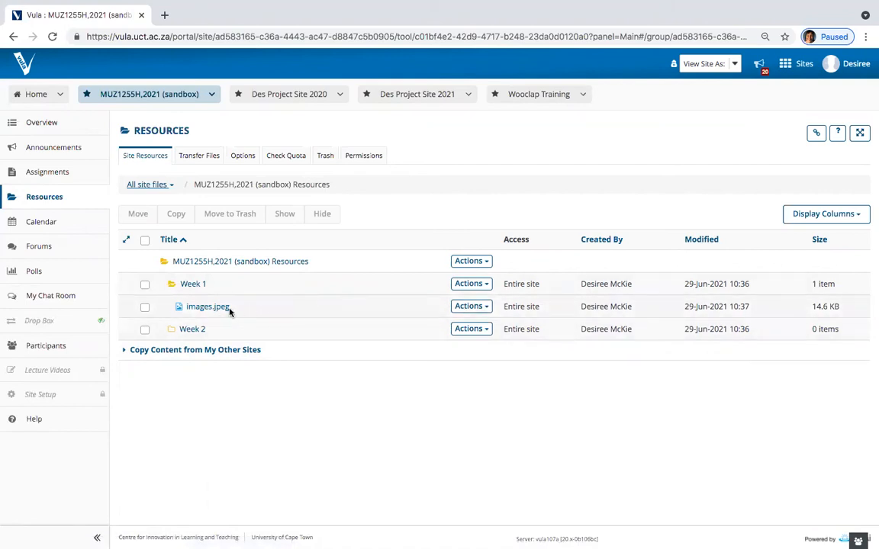
pyautogui.click(485, 307)
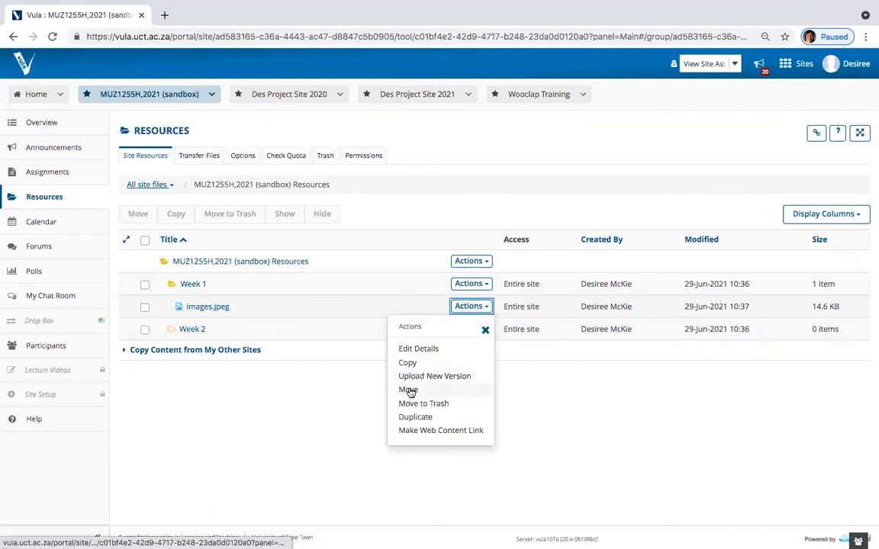
pyautogui.click(221, 405)
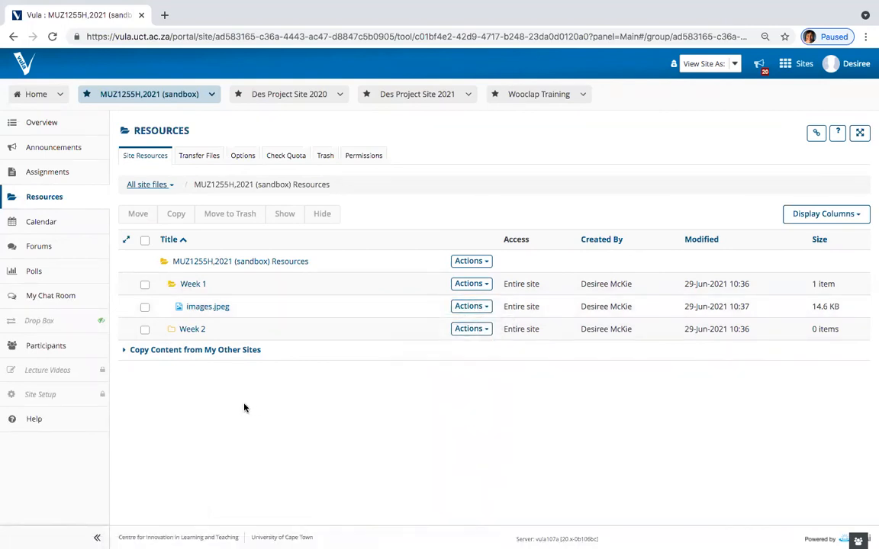
pyautogui.click(144, 308)
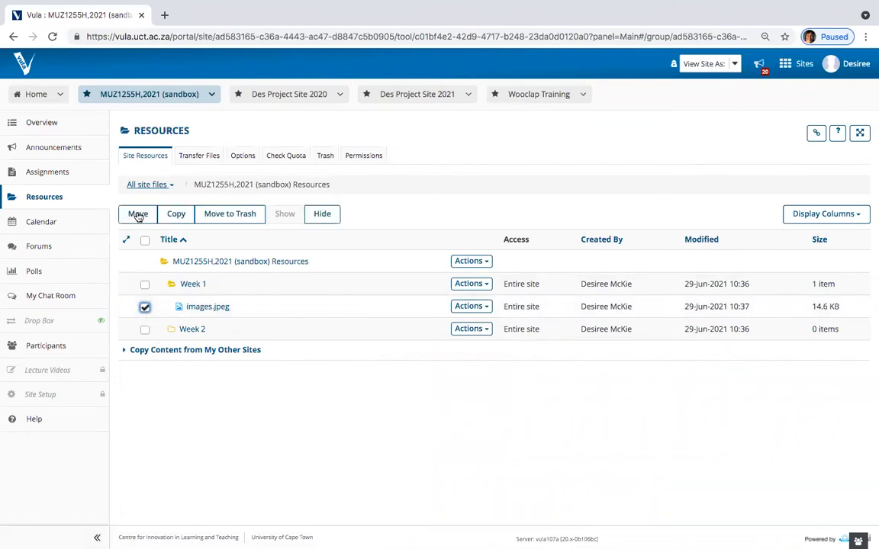
pyautogui.click(137, 215)
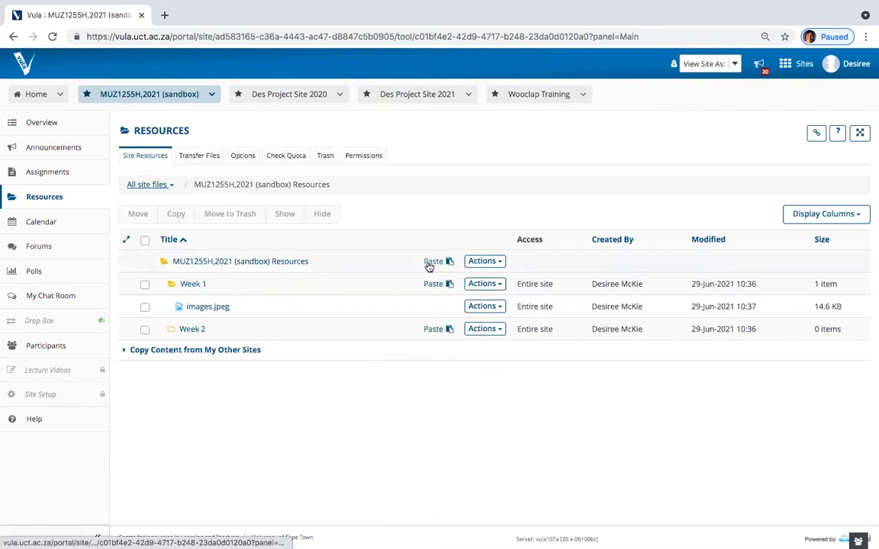
pyautogui.click(433, 329)
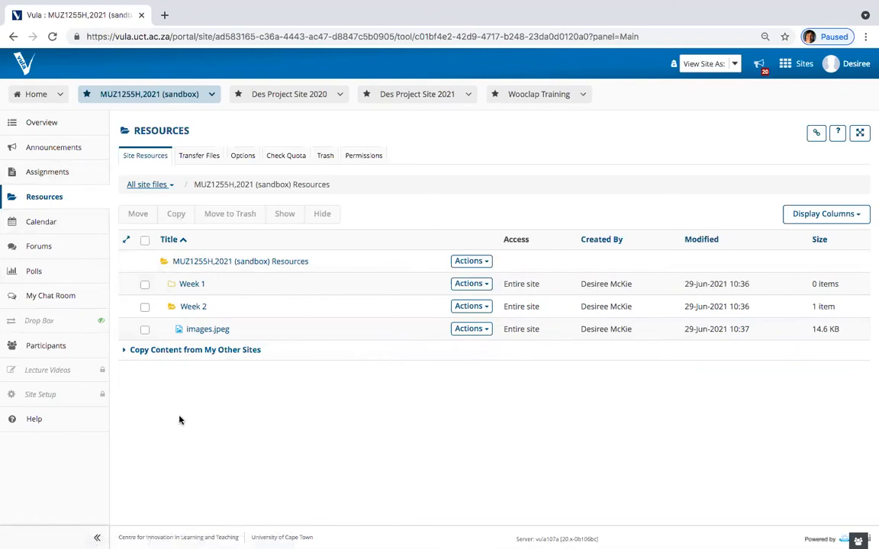
# Step: Start a new announcement titled Tuesday's test
pyautogui.click(57, 150)
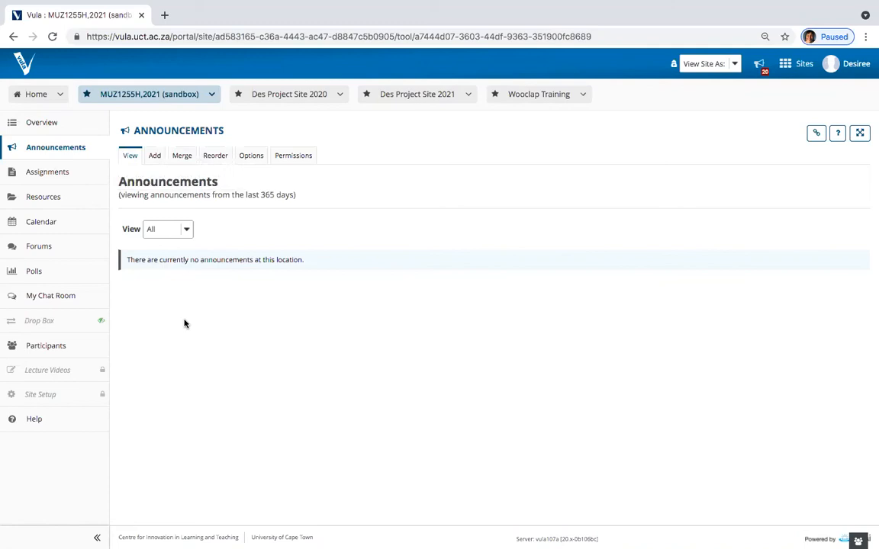
pyautogui.click(155, 157)
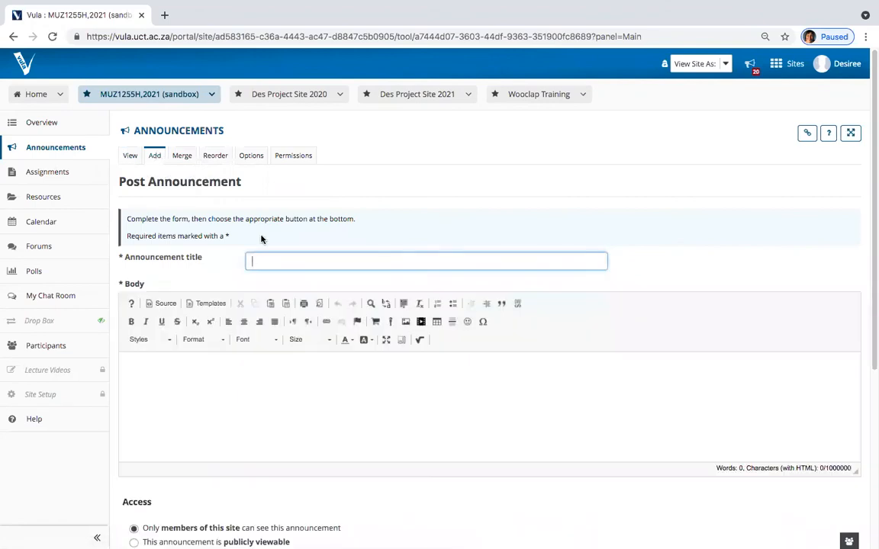
pyautogui.click(261, 259)
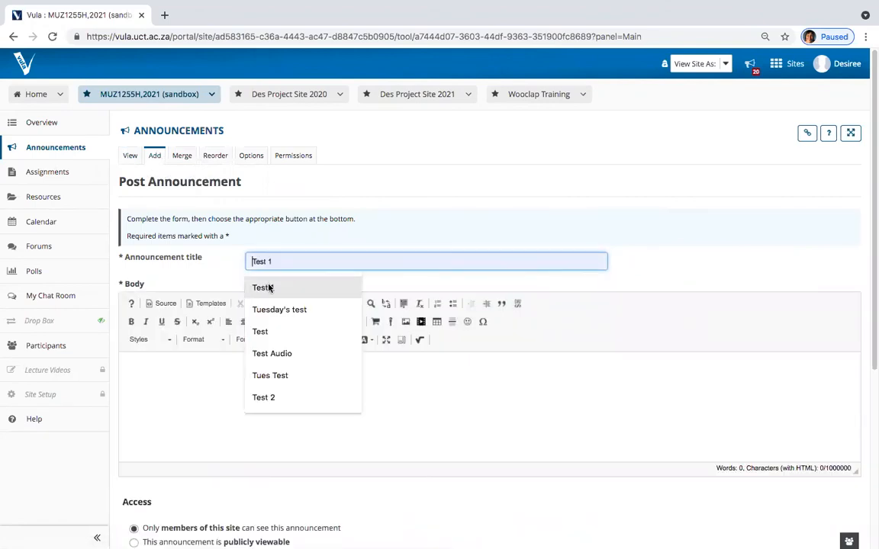
pyautogui.click(278, 309)
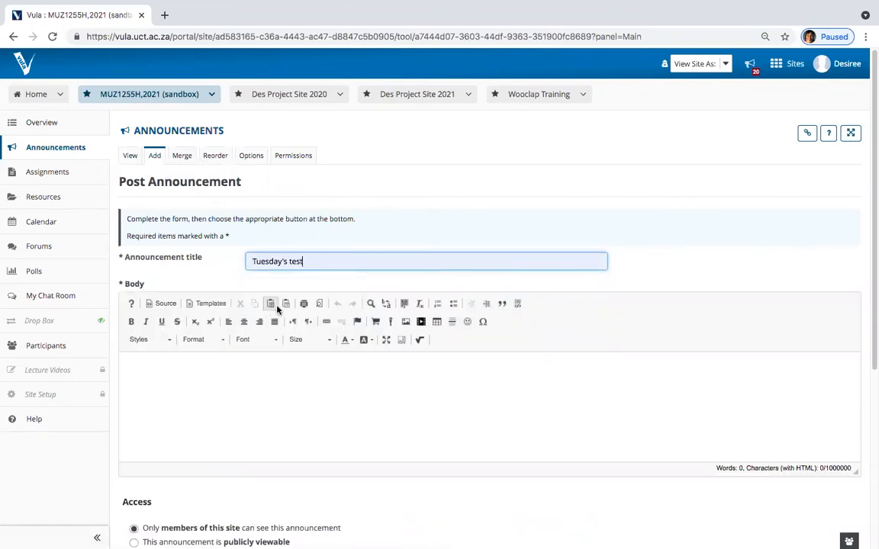
# Step: Write the body 'Text' followed by a 'More text' line formatted bold, italic and red
pyautogui.click(177, 382)
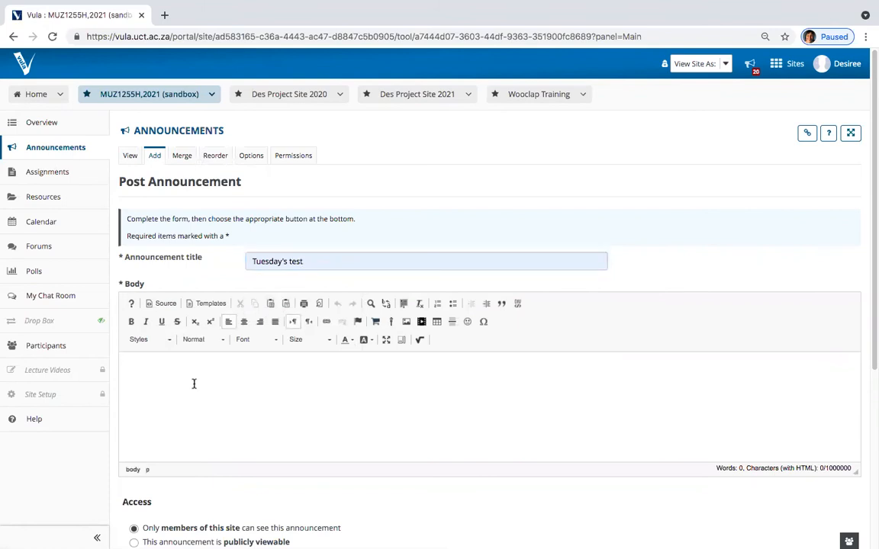
pyautogui.write('Text')
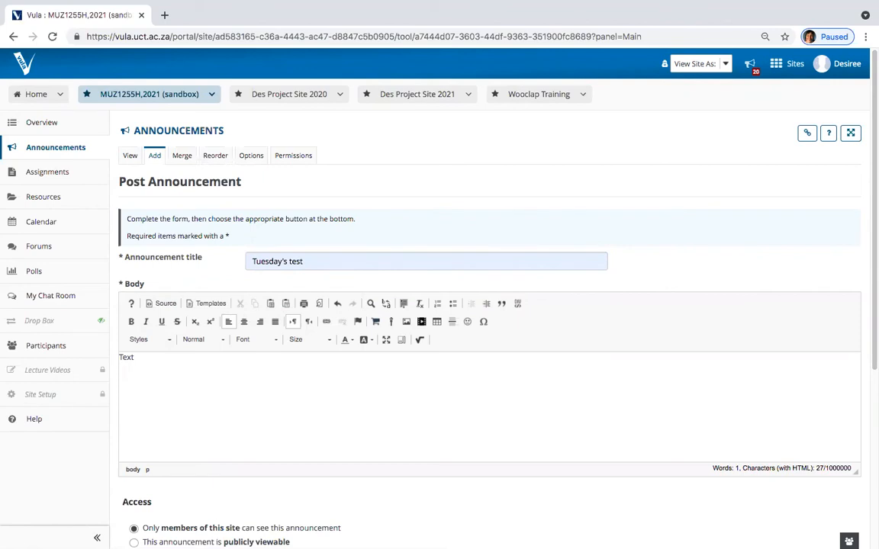
pyautogui.press('Return')
pyautogui.write('More text')
pyautogui.moveTo(163, 373); pyautogui.dragTo(117, 373)
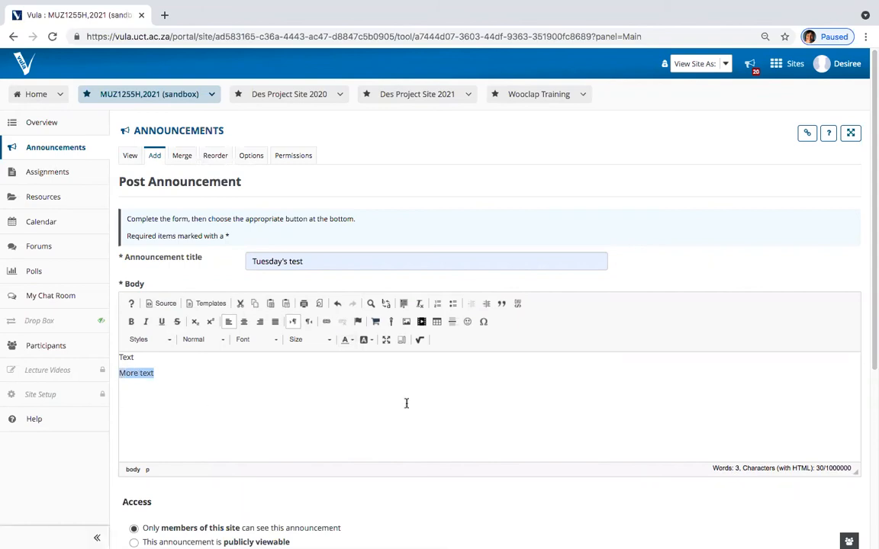
pyautogui.click(132, 322)
pyautogui.click(146, 321)
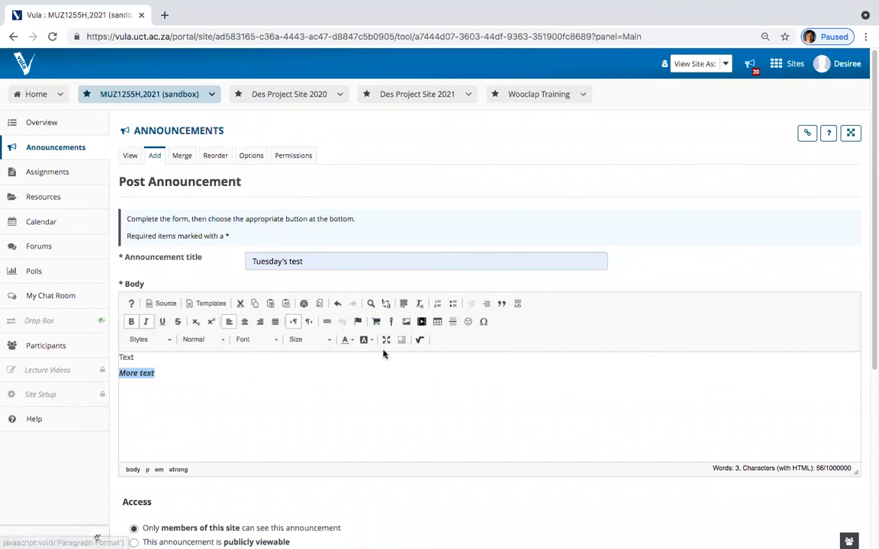
pyautogui.click(345, 339)
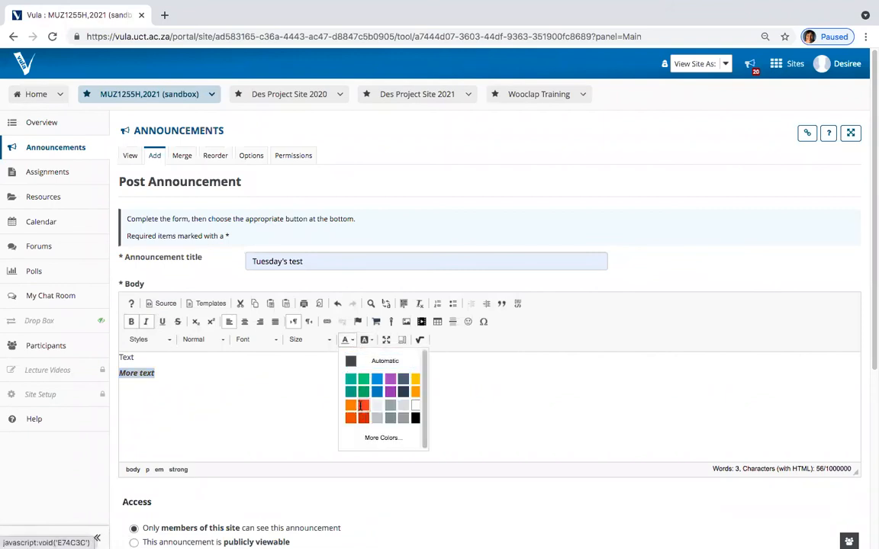
pyautogui.click(363, 416)
pyautogui.click(213, 373)
pyautogui.press('Return')
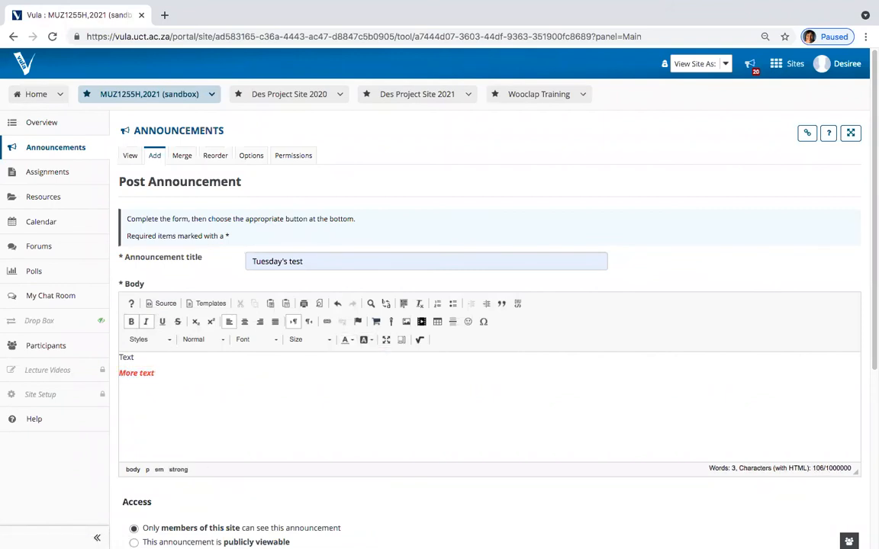
pyautogui.write('www.uct.ac.za')
pyautogui.moveTo(173, 389); pyautogui.dragTo(118, 389)
pyautogui.hotkey('ctrl', 'c')
pyautogui.click(131, 321)
pyautogui.click(145, 322)
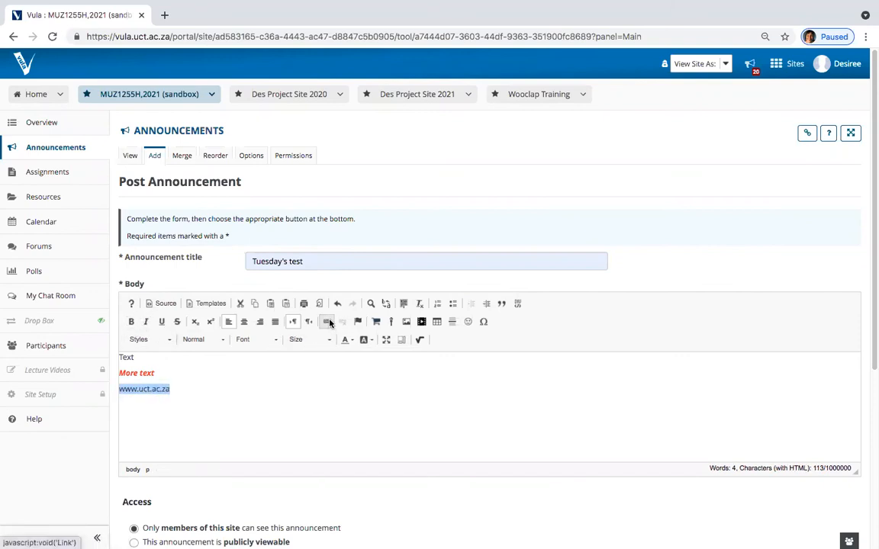
pyautogui.click(328, 322)
pyautogui.click(426, 333)
pyautogui.hotkey('ctrl', 'v')
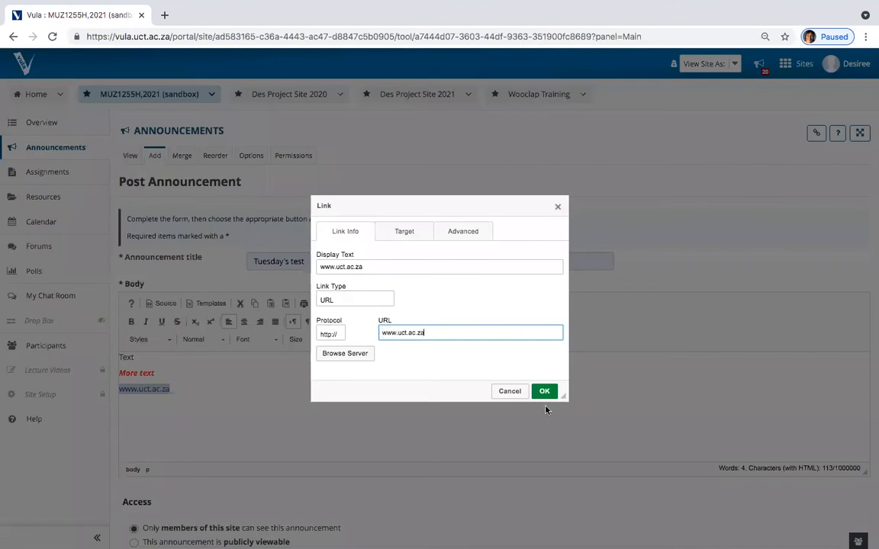
pyautogui.click(546, 392)
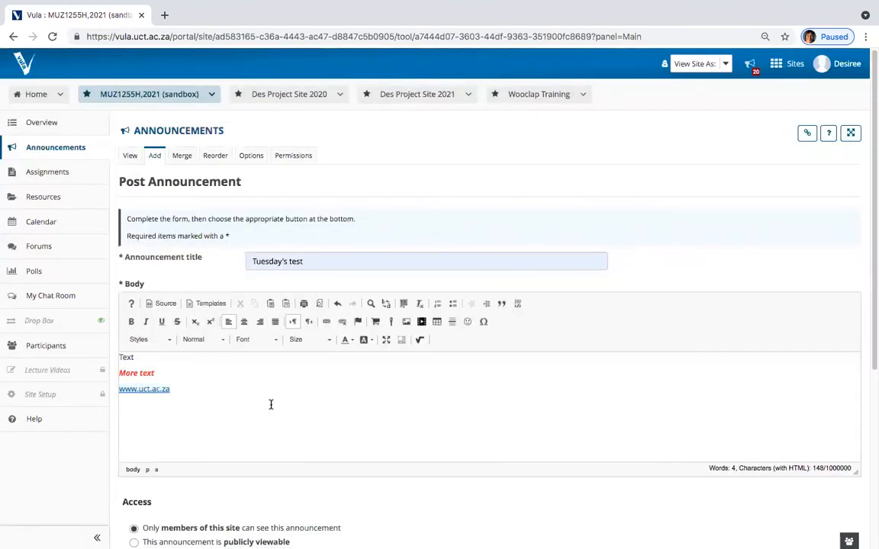
pyautogui.click(180, 388)
pyautogui.press('Return')
pyautogui.scroll(-2, 183, 386)
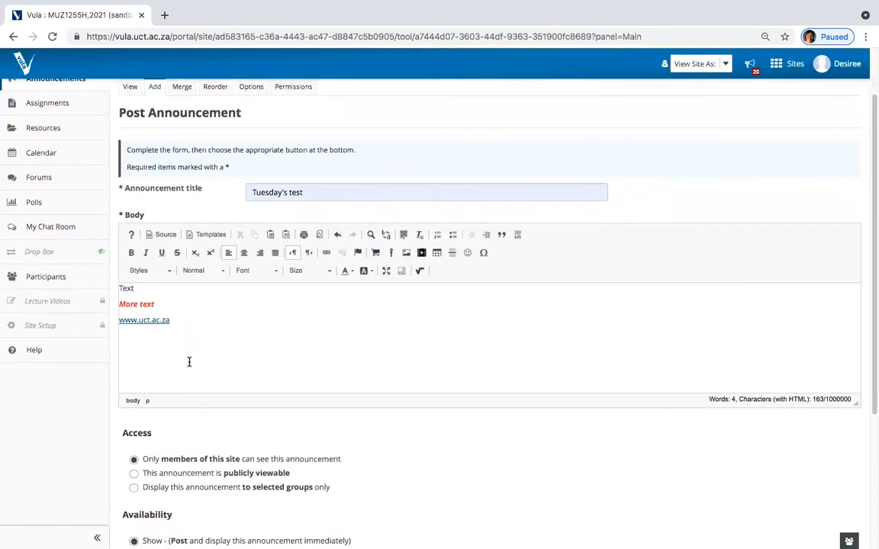
# Step: Set the audience to only members of this site, after briefly trying Group 1 under selected groups
pyautogui.scroll(-2, 189, 360)
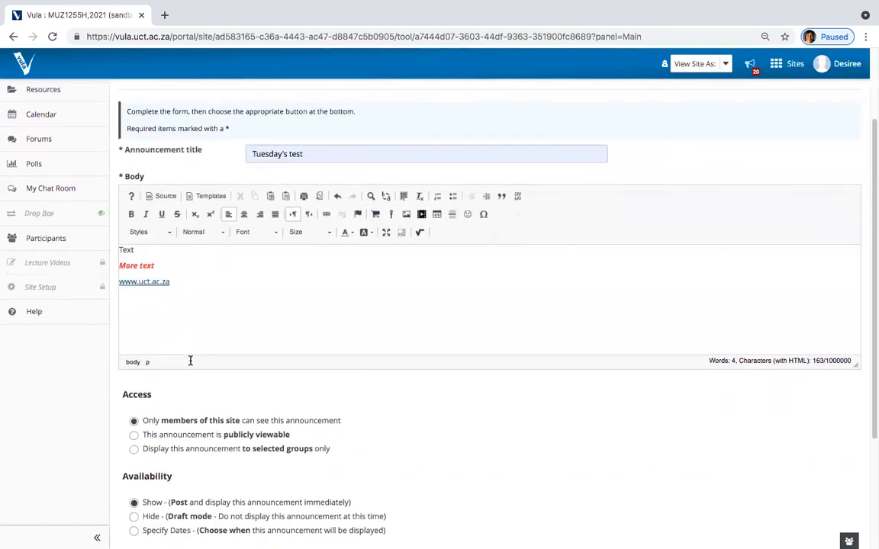
pyautogui.scroll(-2, 190, 360)
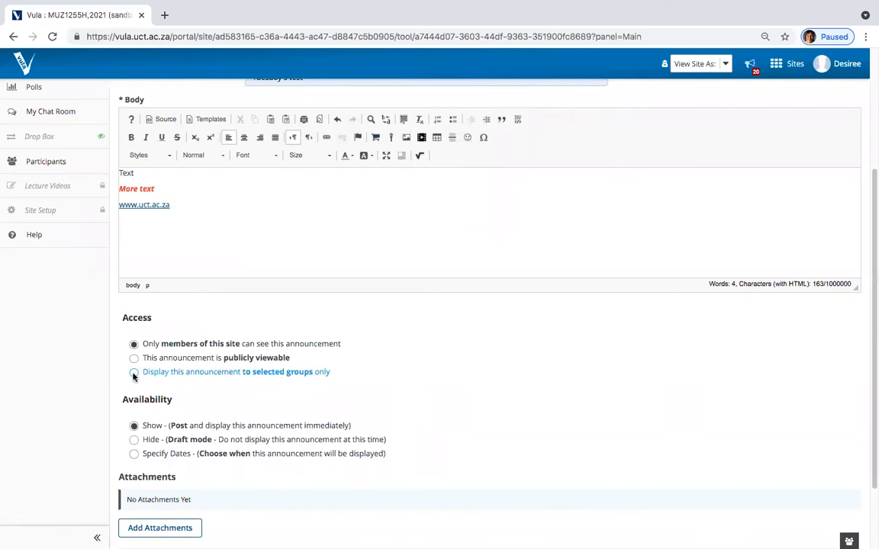
pyautogui.scroll(-1, 137, 375)
pyautogui.click(134, 334)
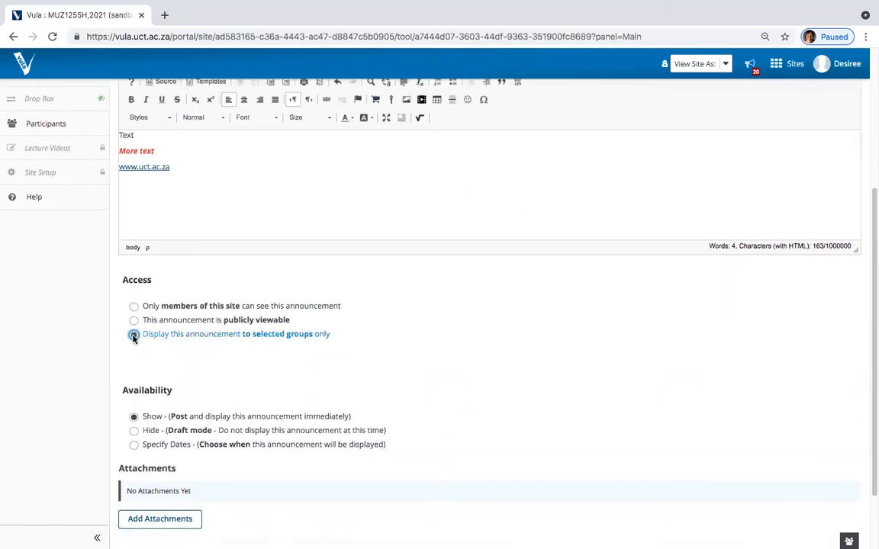
pyautogui.click(197, 365)
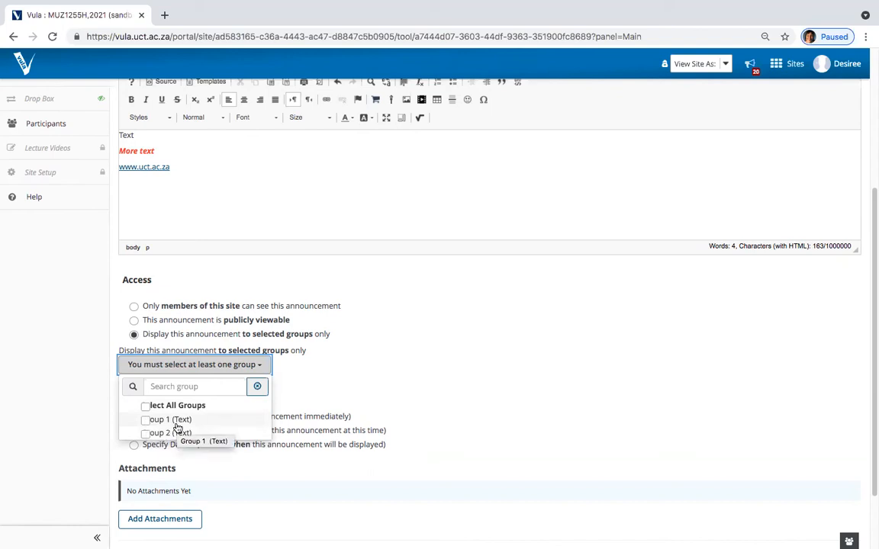
pyautogui.click(146, 421)
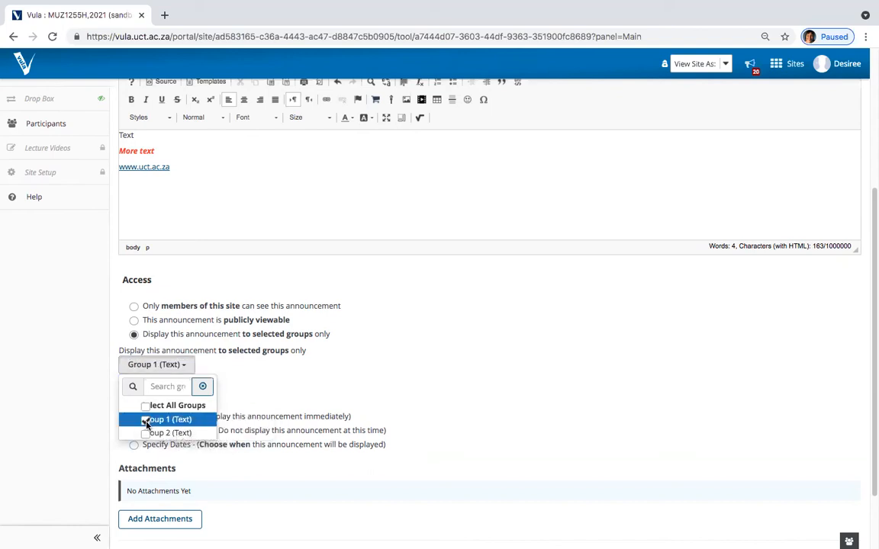
pyautogui.click(145, 420)
pyautogui.click(335, 389)
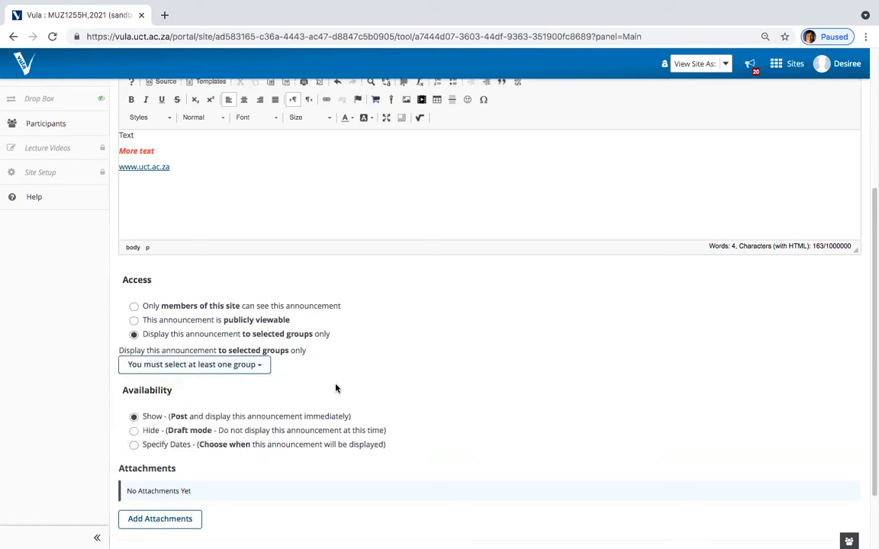
pyautogui.click(133, 306)
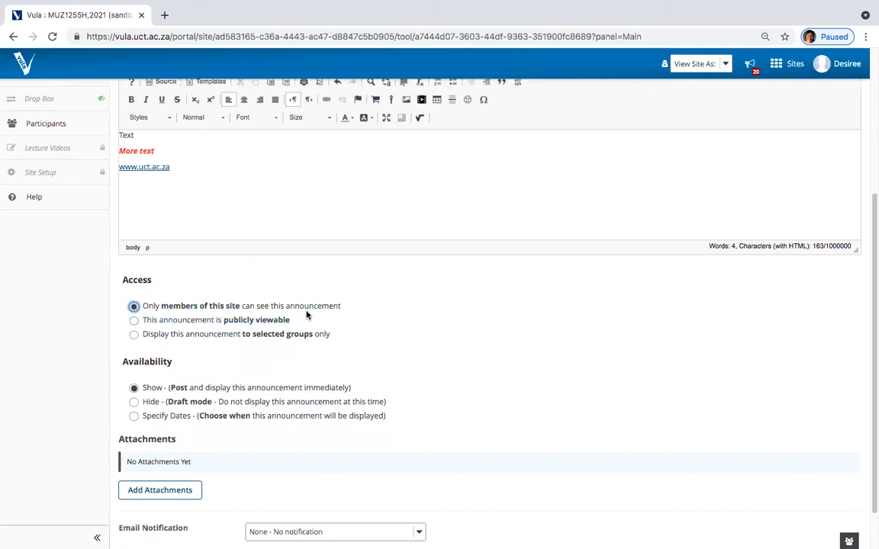
pyautogui.scroll(-2, 275, 334)
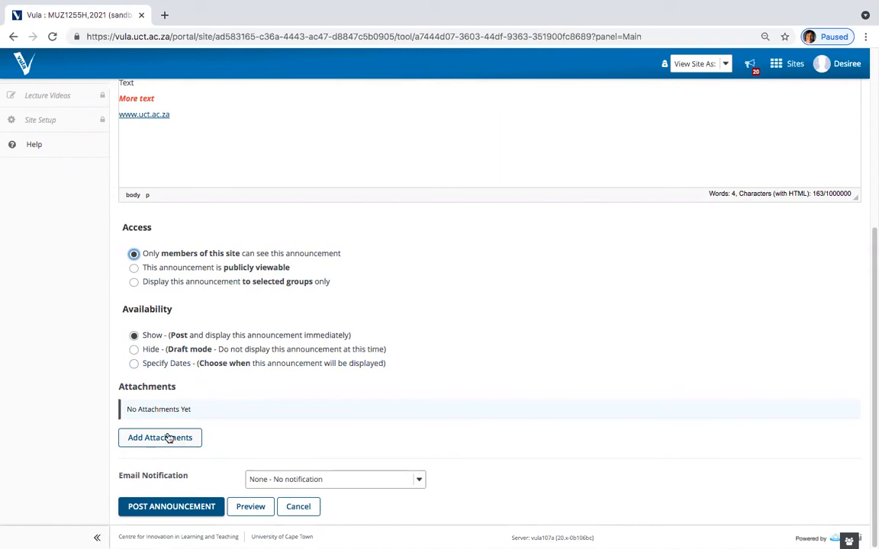
# Step: Post Tuesday's test with email notification left at 'None - No notification'
pyautogui.click(311, 483)
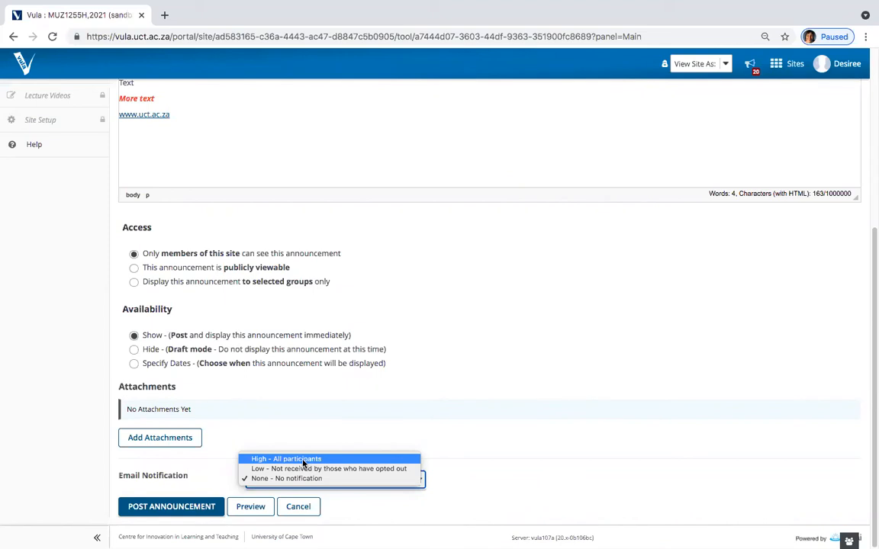
pyautogui.click(300, 416)
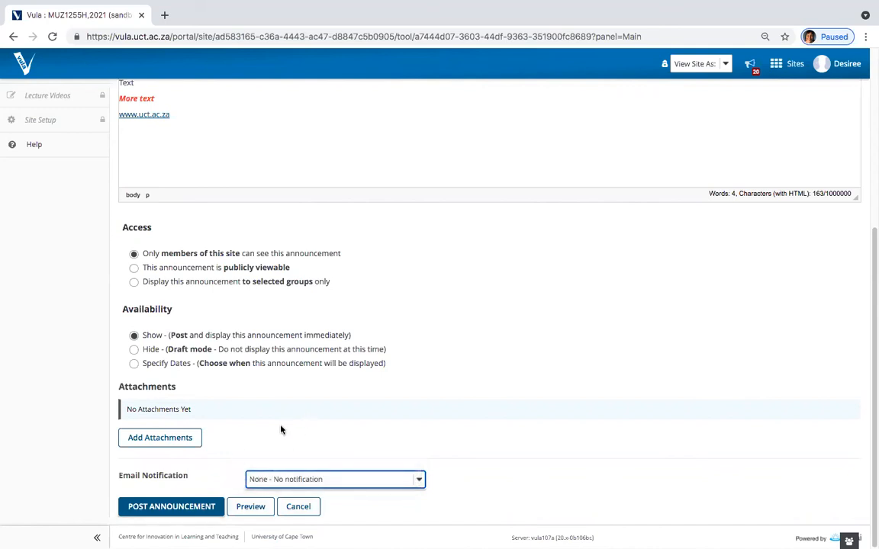
pyautogui.click(199, 503)
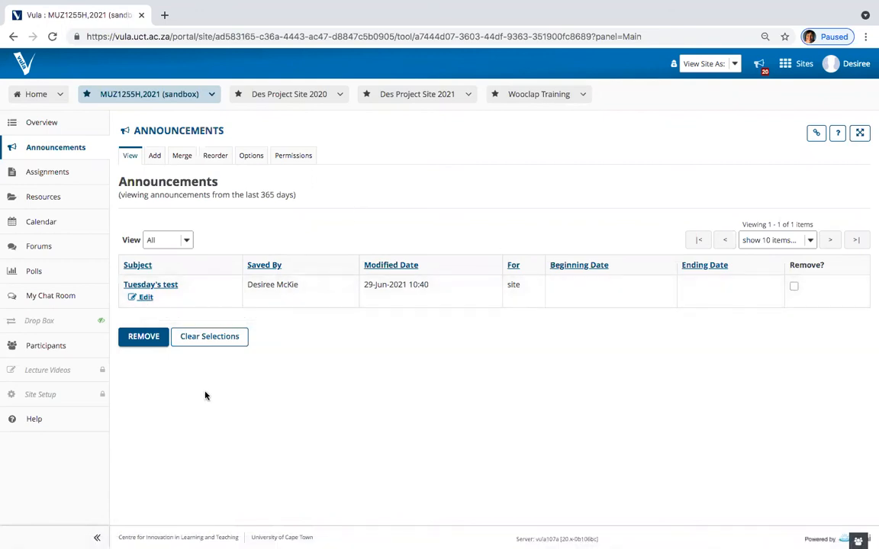
pyautogui.click(61, 227)
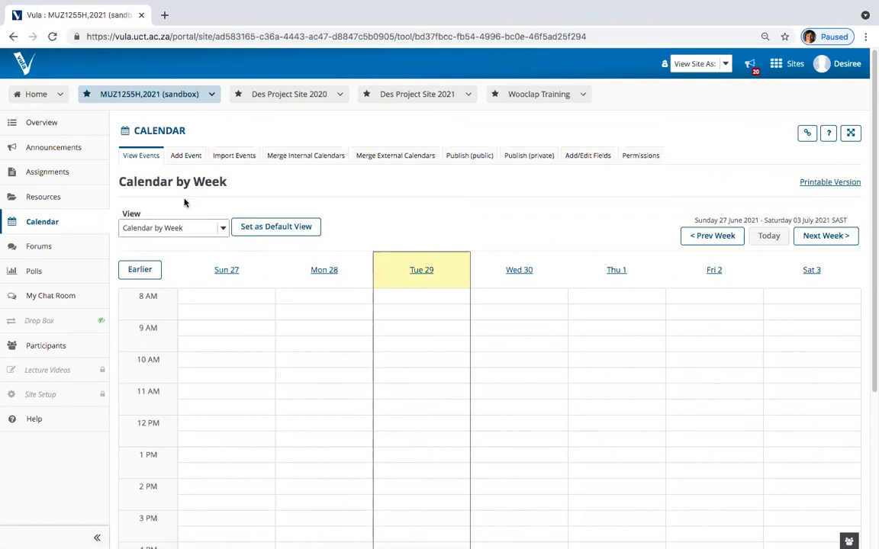
# Step: Add a Tuesday Lunch event on 29/06/2021 starting 2:00 PM with a 2-hour duration
pyautogui.click(187, 158)
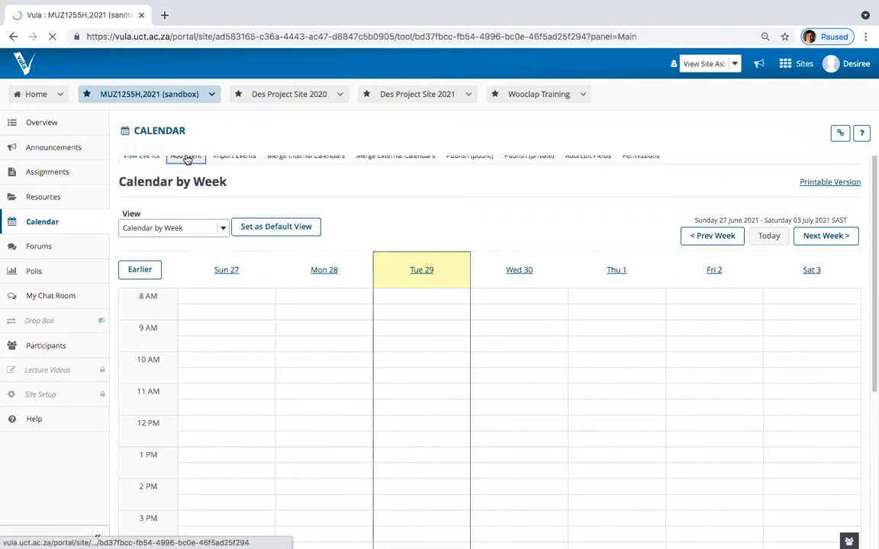
pyautogui.click(223, 257)
pyautogui.click(230, 279)
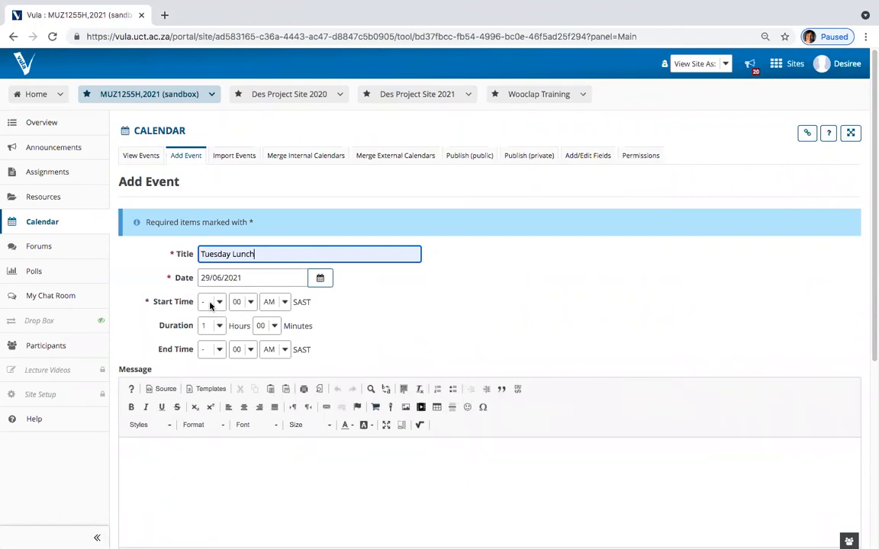
pyautogui.click(212, 302)
pyautogui.click(218, 321)
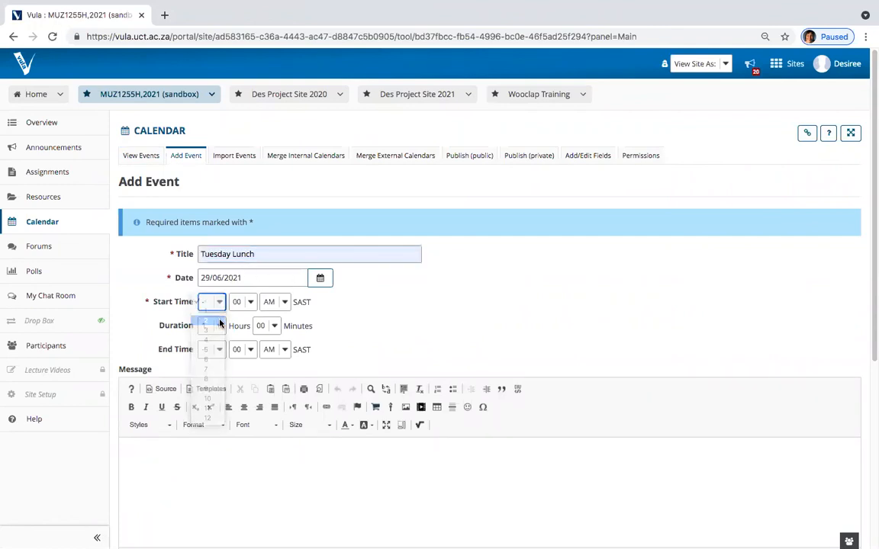
pyautogui.click(282, 306)
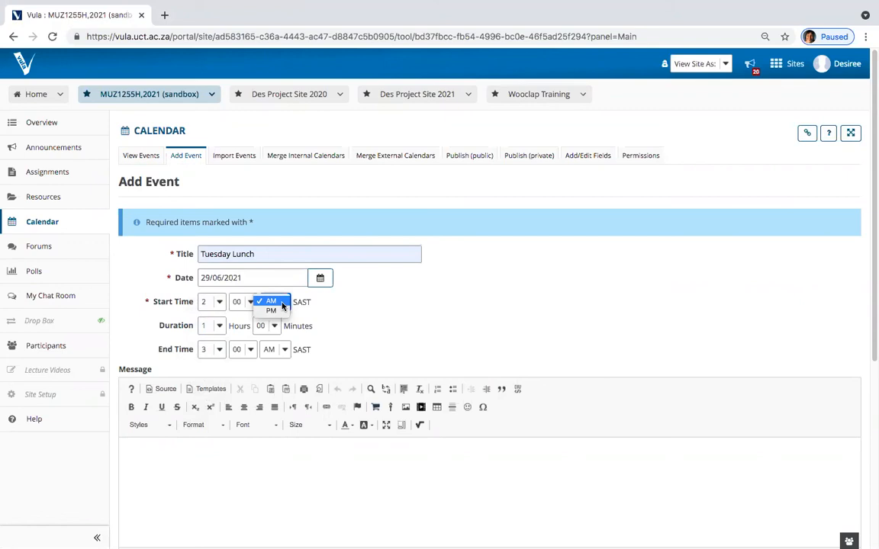
pyautogui.click(276, 311)
pyautogui.click(218, 326)
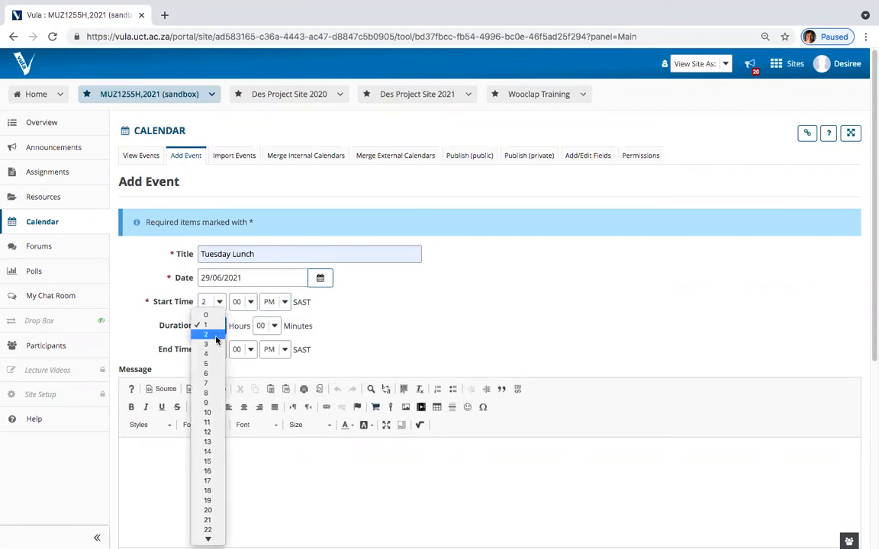
pyautogui.click(215, 336)
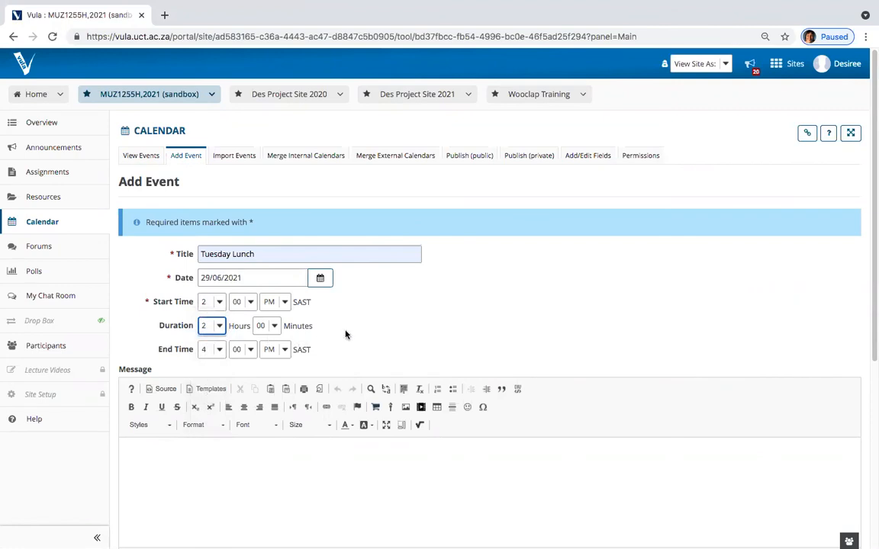
# Step: Enter 'Text' as the event message
pyautogui.scroll(-3, 386, 338)
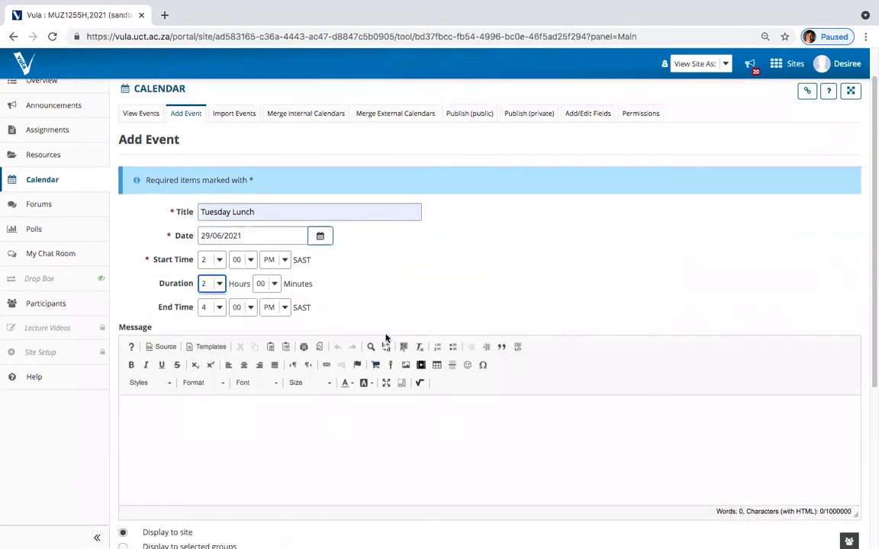
pyautogui.click(169, 367)
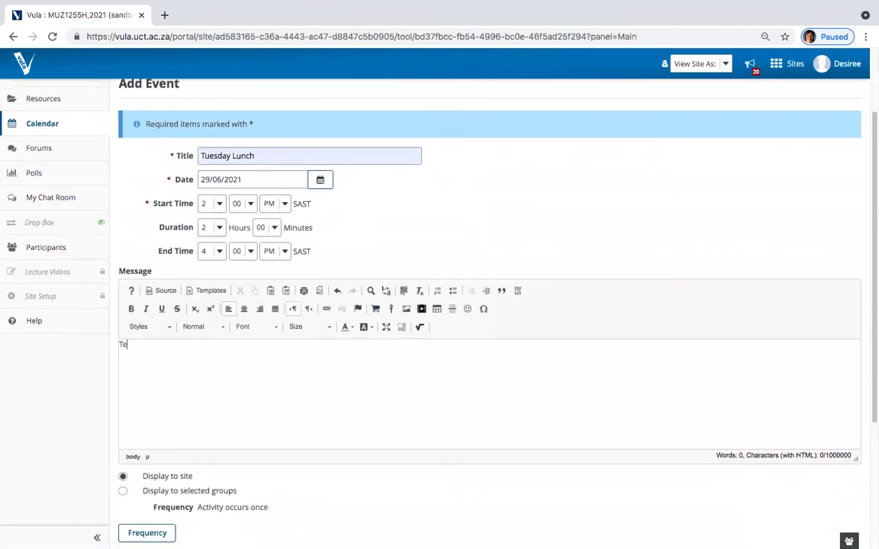
pyautogui.scroll(-3, 210, 366)
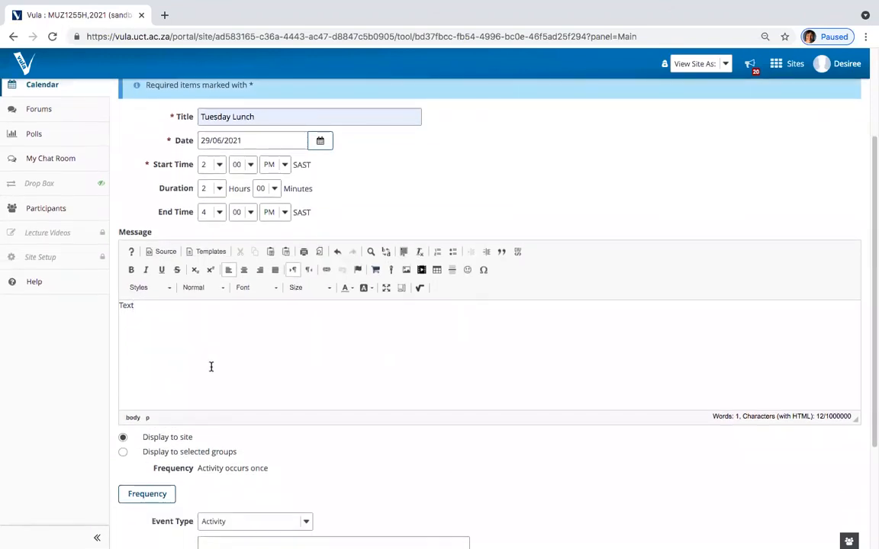
pyautogui.scroll(-1, 211, 369)
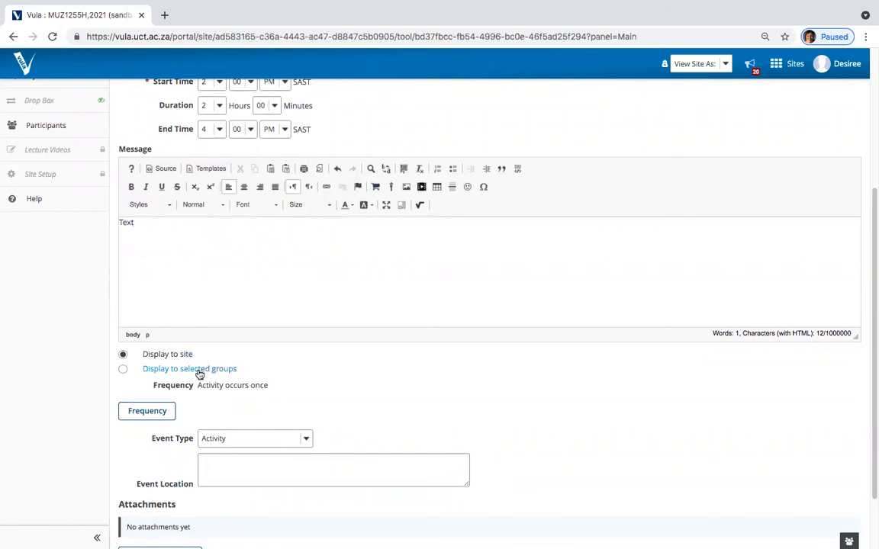
pyautogui.scroll(-3, 177, 373)
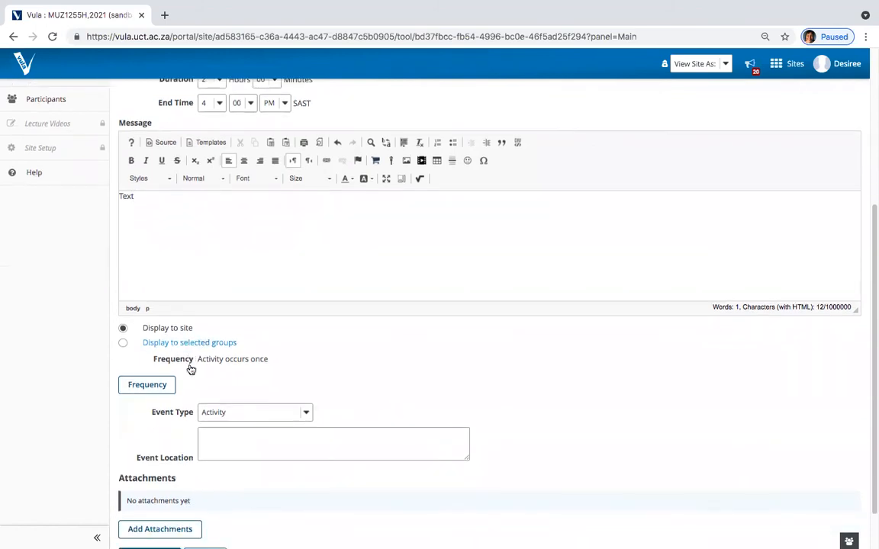
# Step: Set Tuesday Lunch to repeat weekly, ending Never, and save the event
pyautogui.click(149, 338)
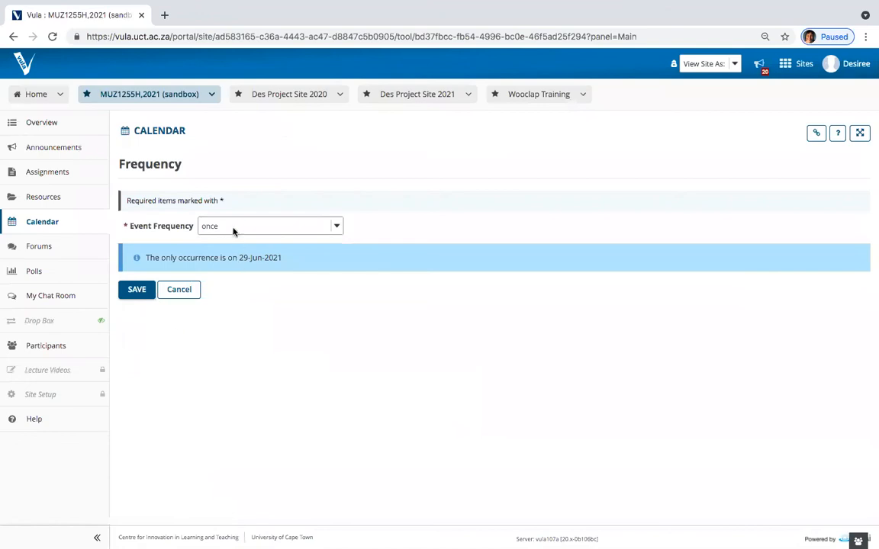
pyautogui.click(234, 231)
pyautogui.click(227, 244)
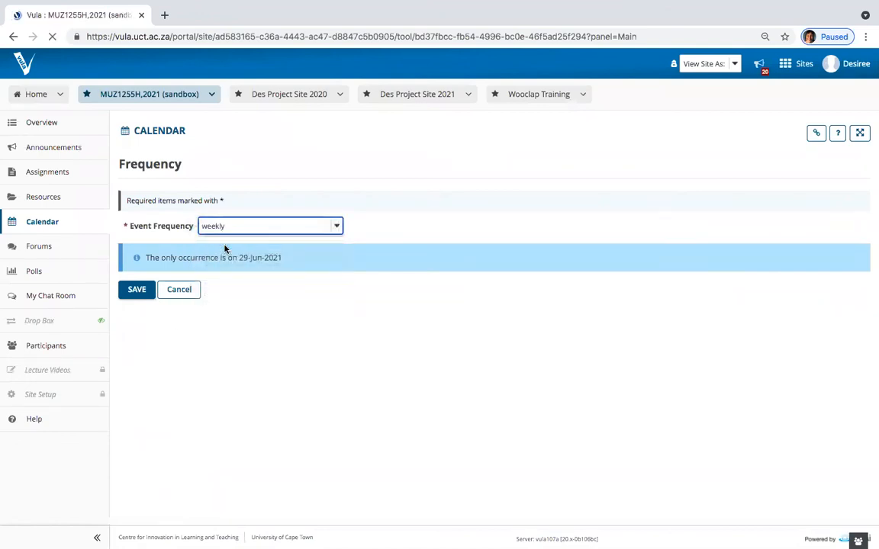
pyautogui.click(123, 333)
pyautogui.click(136, 356)
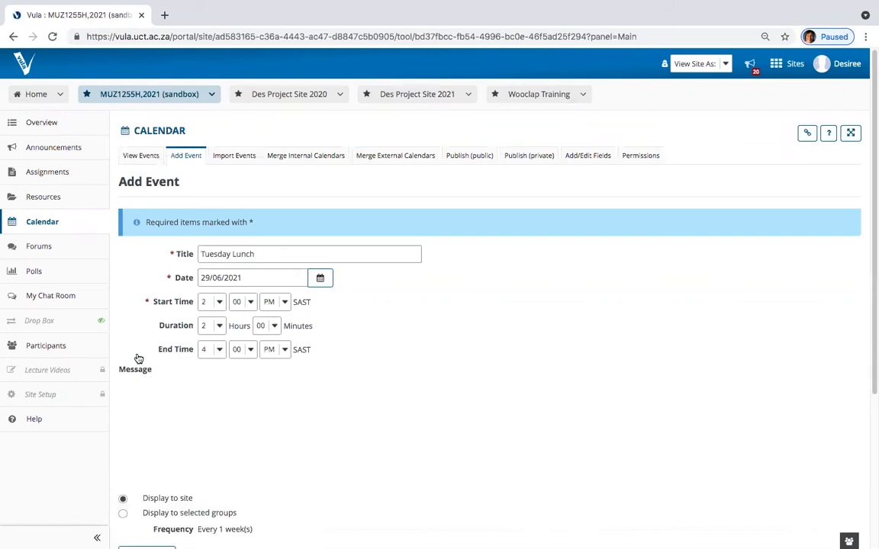
pyautogui.scroll(-5, 192, 353)
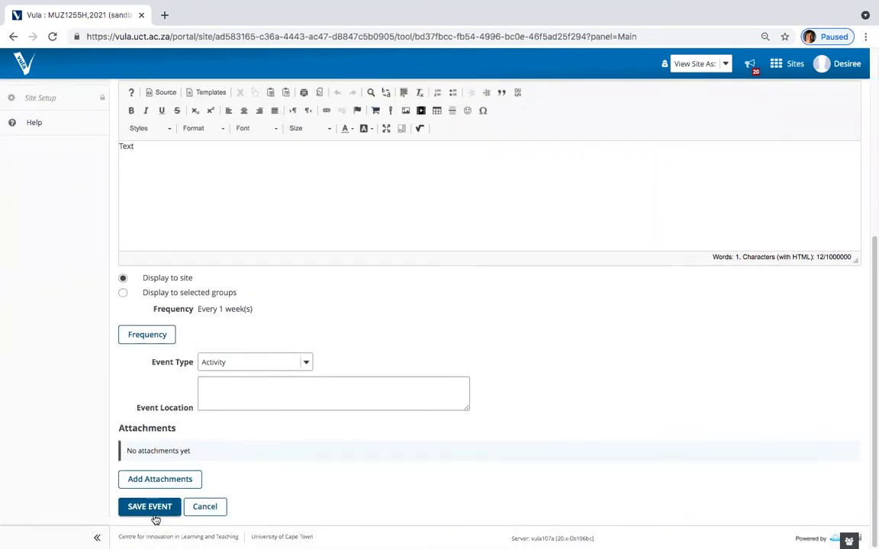
pyautogui.click(153, 507)
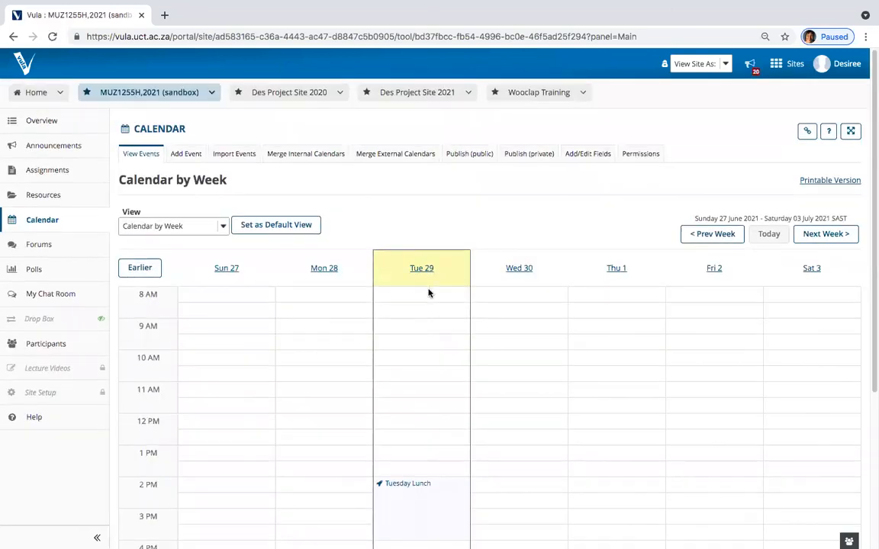
# Step: Page the week view forward from 4–10 July to 18–24 July to see Tuesday Lunch recurring
pyautogui.scroll(-1, 430, 293)
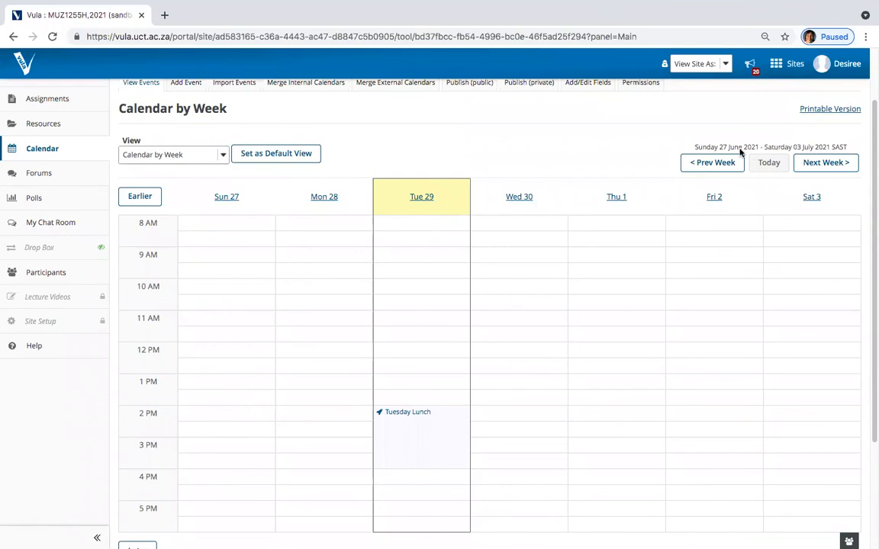
pyautogui.scroll(-2, 447, 347)
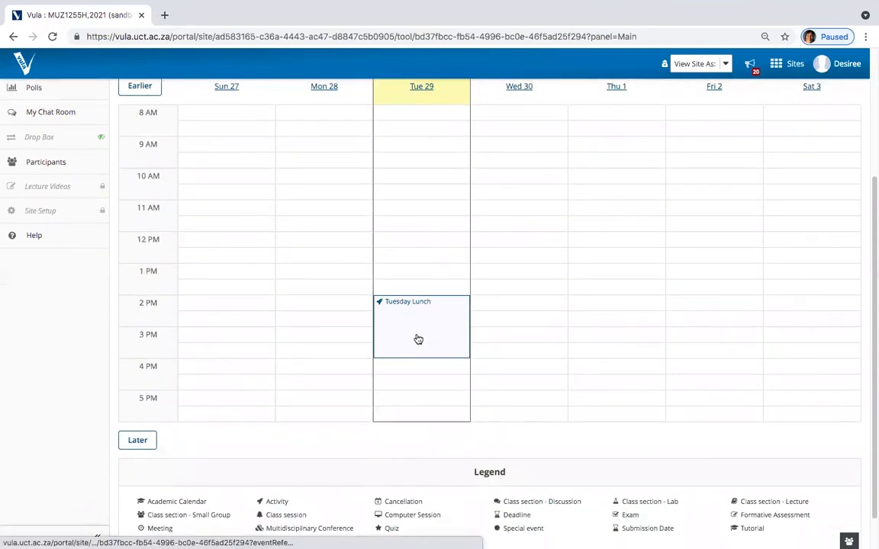
pyautogui.scroll(1, 862, 197)
pyautogui.click(831, 117)
pyautogui.scroll(-1, 696, 269)
pyautogui.click(820, 186)
pyautogui.scroll(-1, 809, 229)
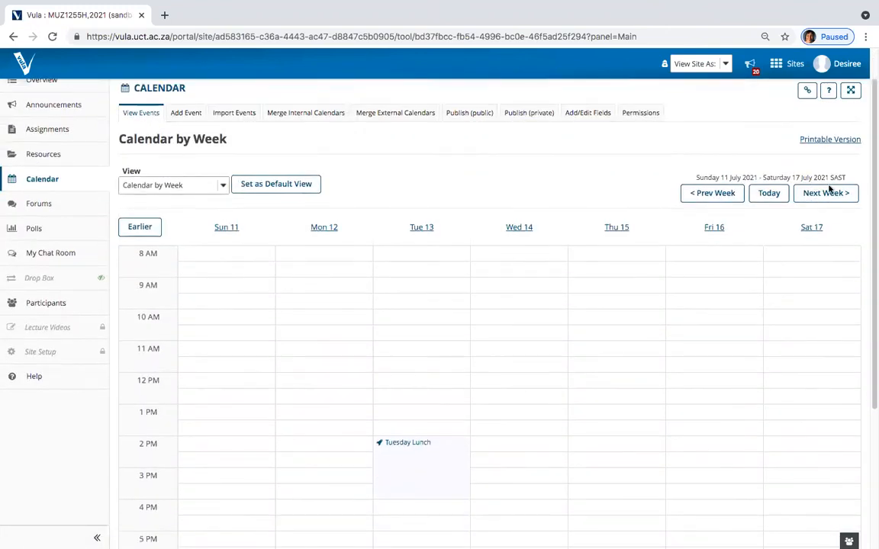
pyautogui.click(830, 187)
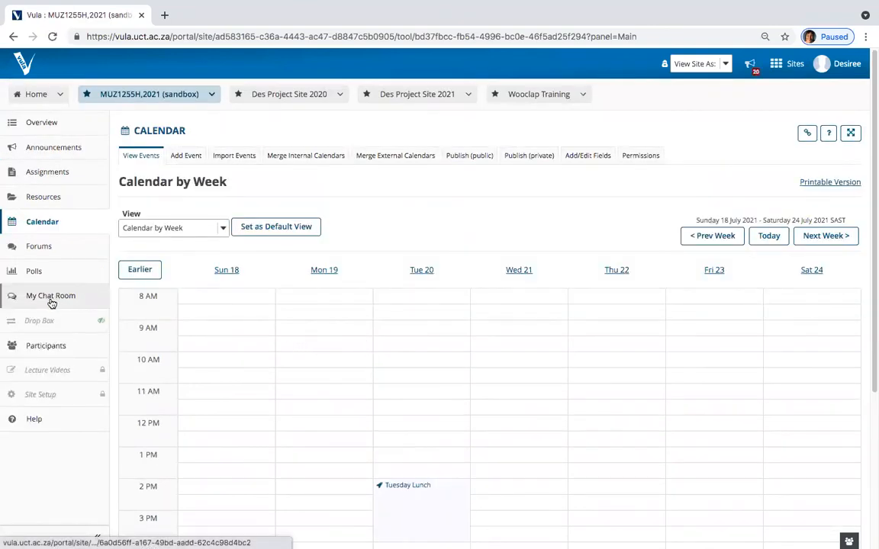
# Step: Scroll the site Overview's Recent Announcements and Tuesday Lunch entry, then resume the Objectives slideshow
pyautogui.click(47, 123)
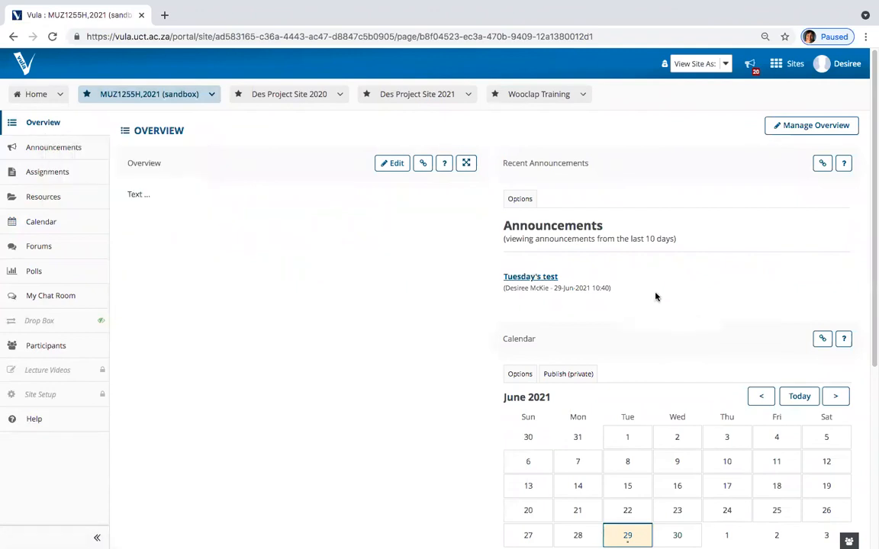
pyautogui.scroll(-3, 603, 275)
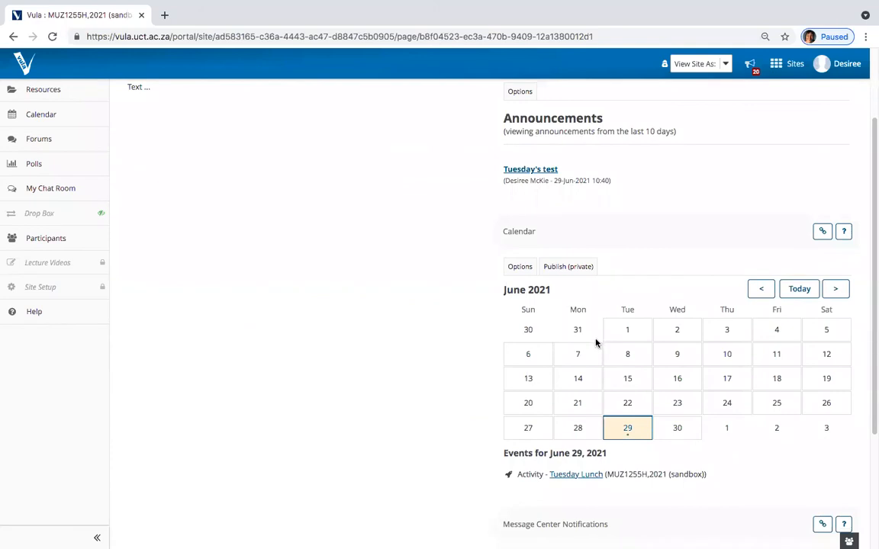
pyautogui.scroll(3, 598, 343)
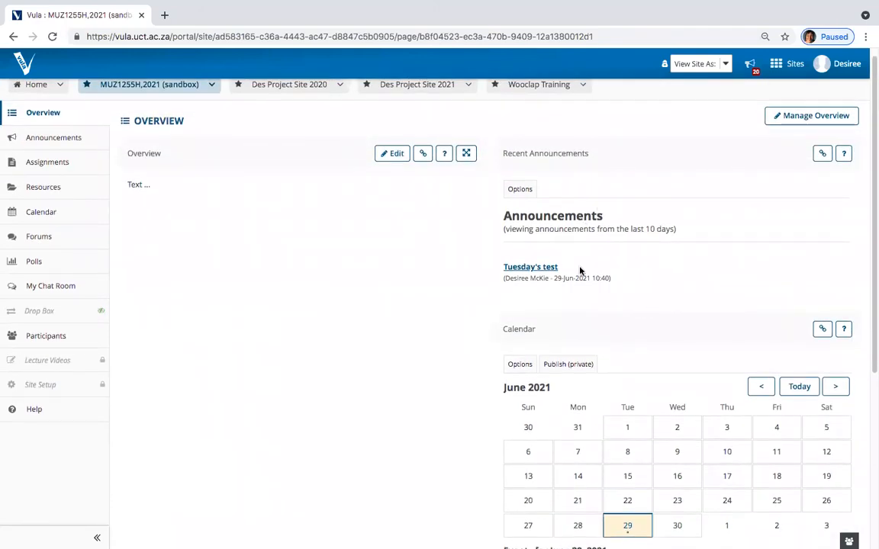
pyautogui.scroll(1, 595, 273)
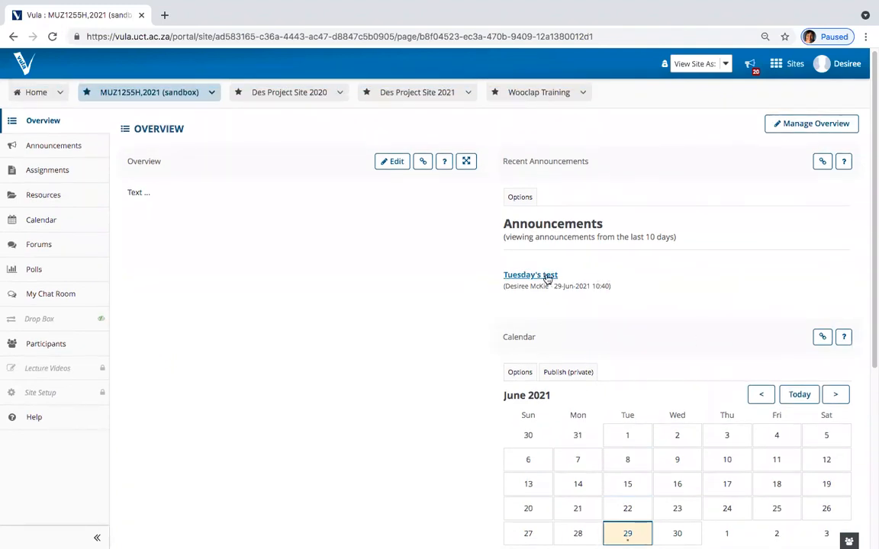
pyautogui.scroll(-3, 678, 286)
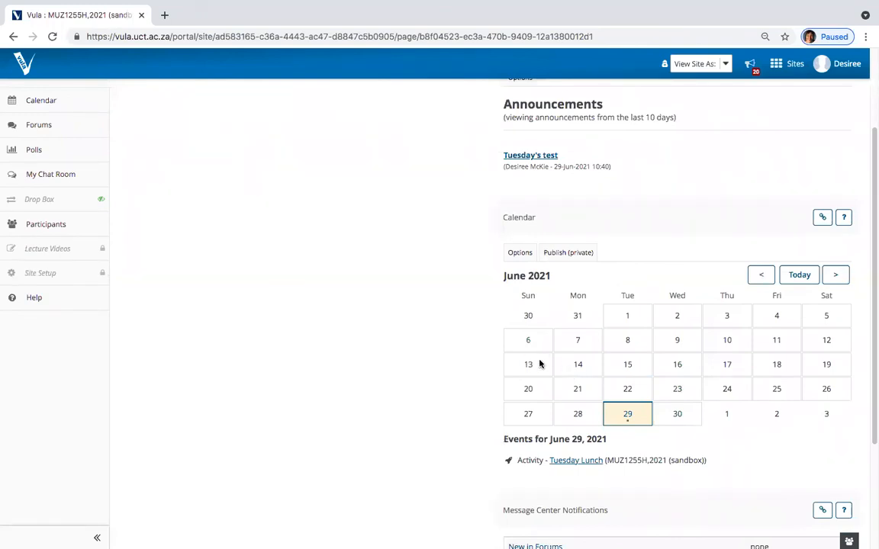
pyautogui.hotkey('ctrl', 'Up')
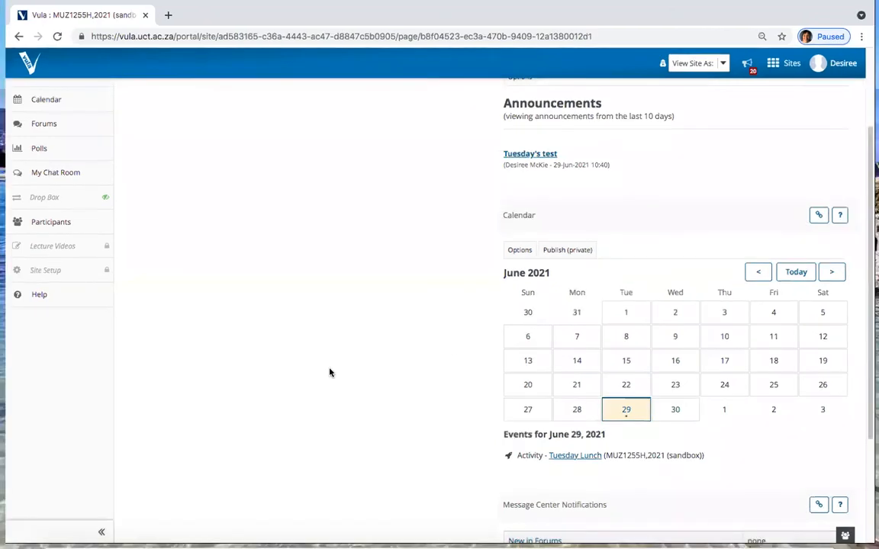
pyautogui.click(518, 386)
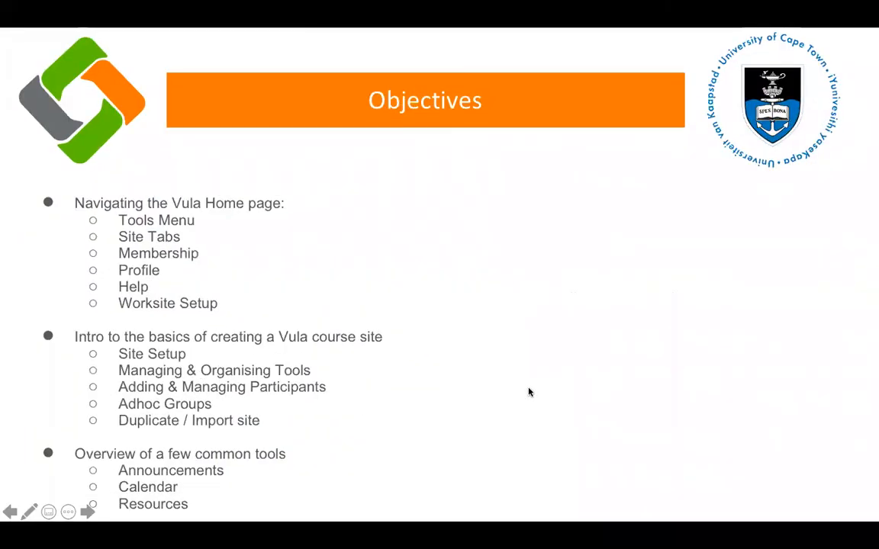
# Step: Show the Contact us slide with Vula Helpdesk hours 09h00–17h00 and the CILT website, then leave the slideshow
pyautogui.click(529, 392)
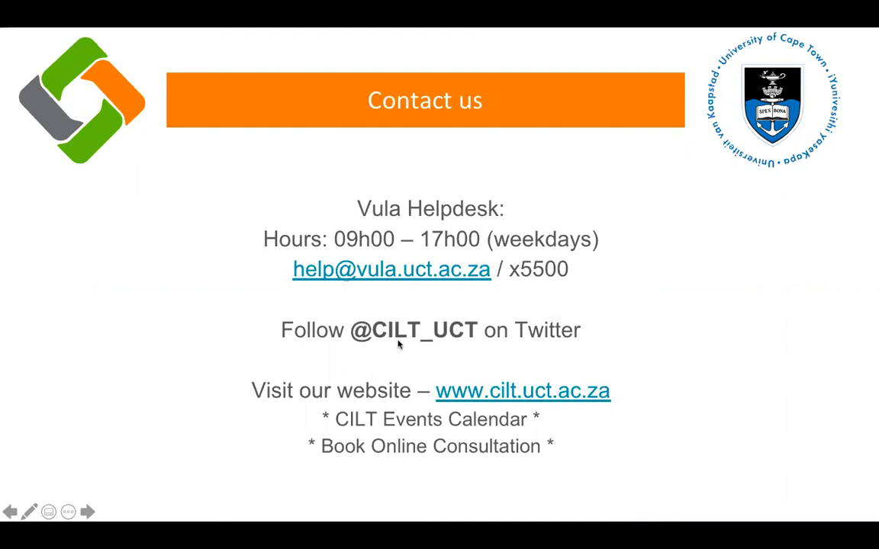
pyautogui.click(610, 331)
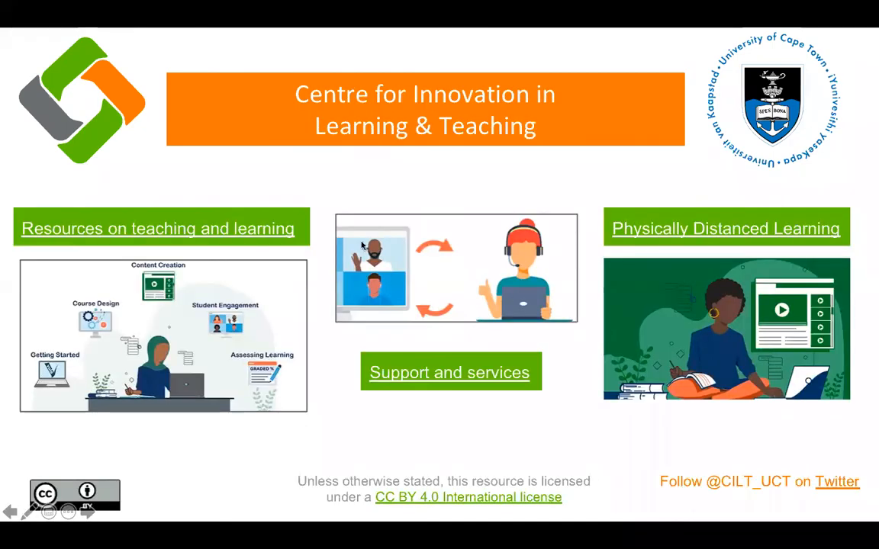
pyautogui.press('Left')
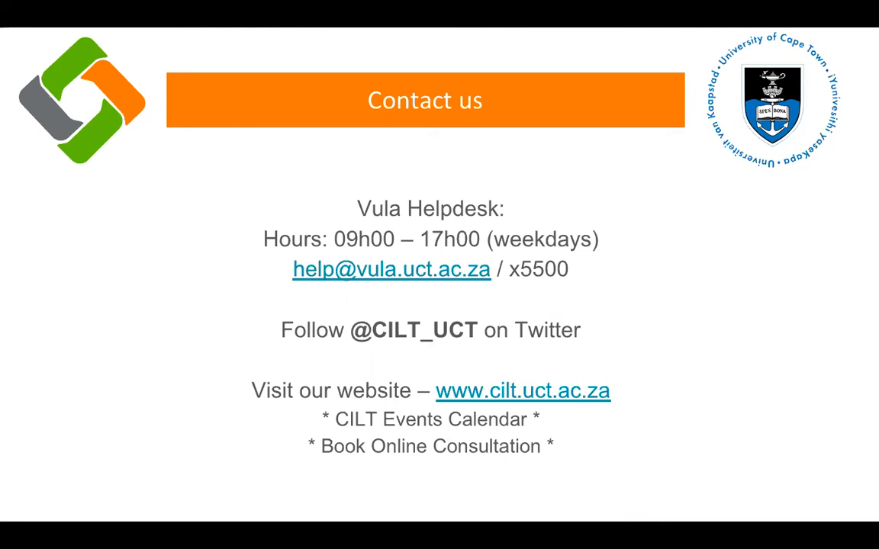
pyautogui.hotkey('ctrl', 'Up')
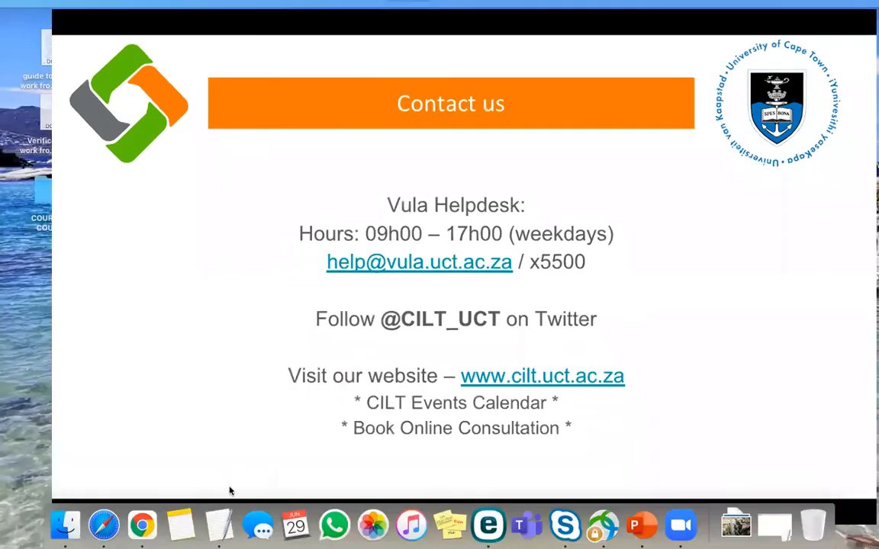
# Step: Load the CILT website in a new Chrome tab
pyautogui.click(145, 533)
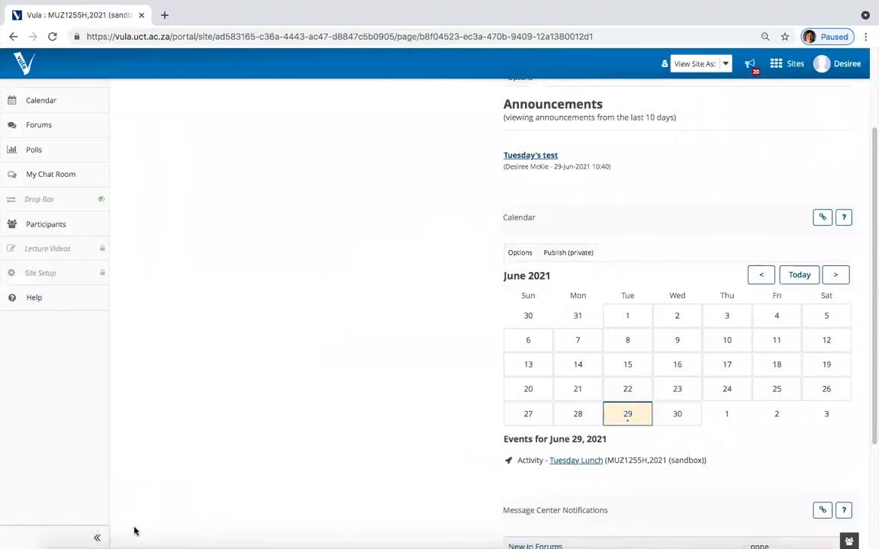
pyautogui.click(164, 16)
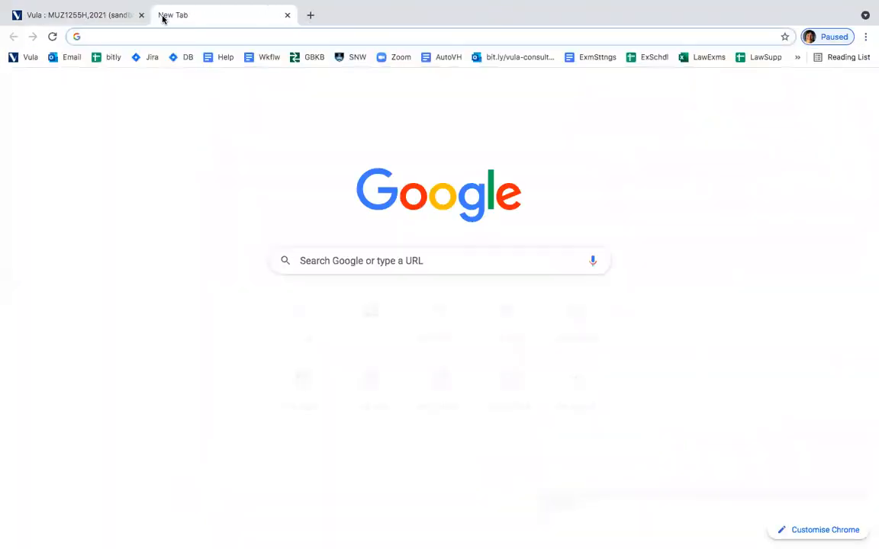
pyautogui.write('cilt')
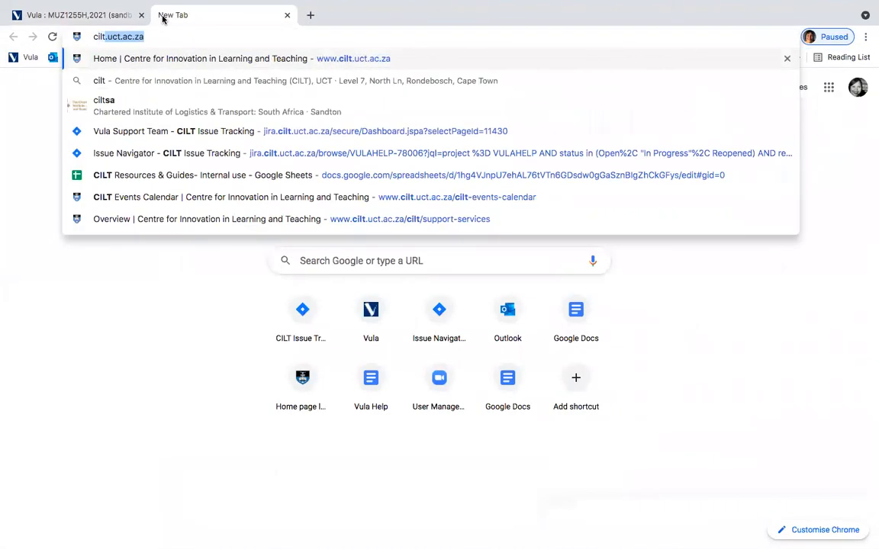
pyautogui.press('Return')
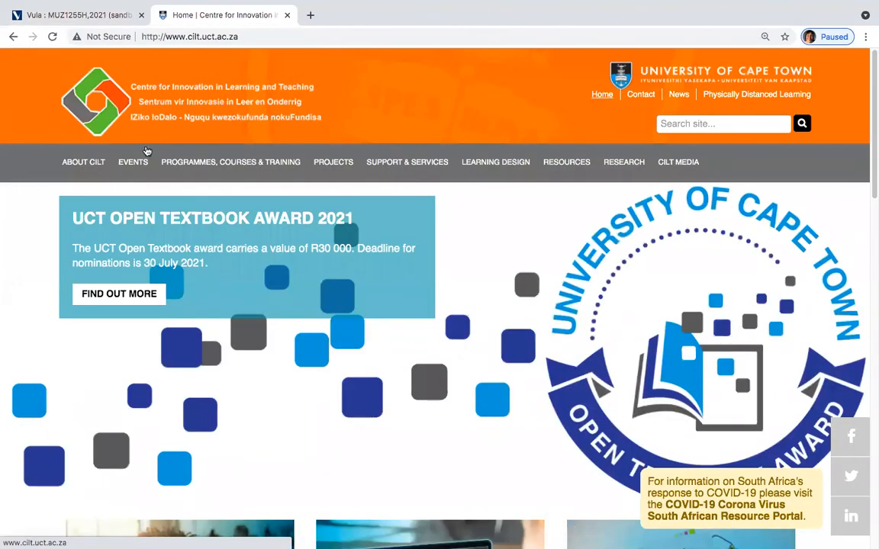
# Step: Browse Events > Workshops and Webinars, then open Support & Services > Overview
pyautogui.moveTo(132, 167)
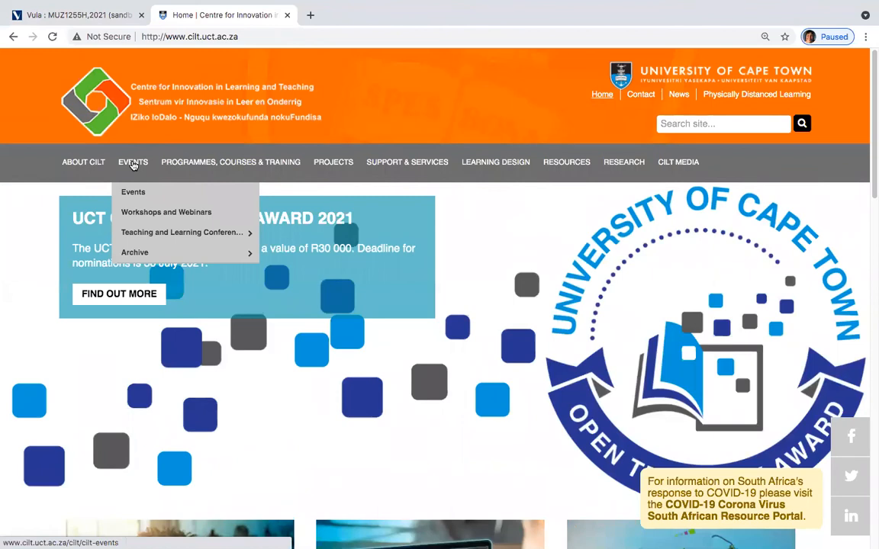
pyautogui.click(142, 213)
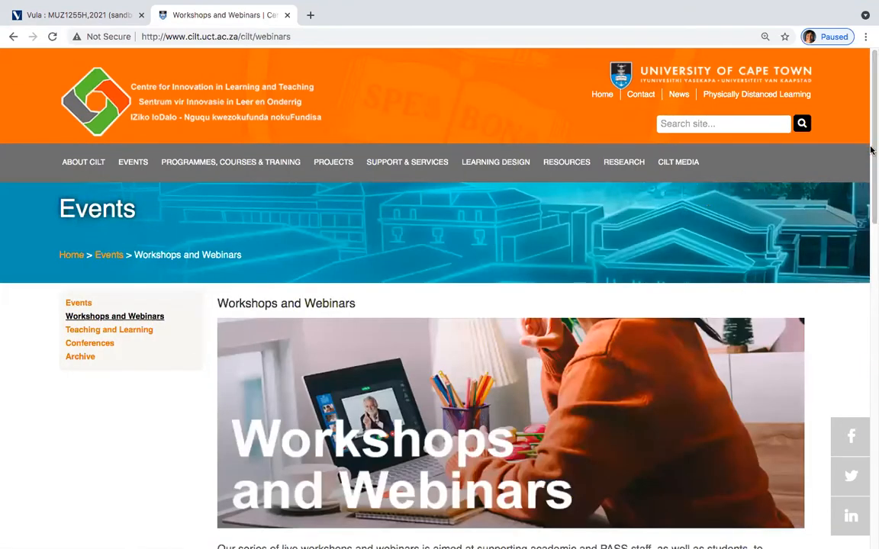
pyautogui.scroll(-5, 871, 206)
pyautogui.moveTo(870, 233); pyautogui.dragTo(869, 126)
pyautogui.moveTo(398, 163)
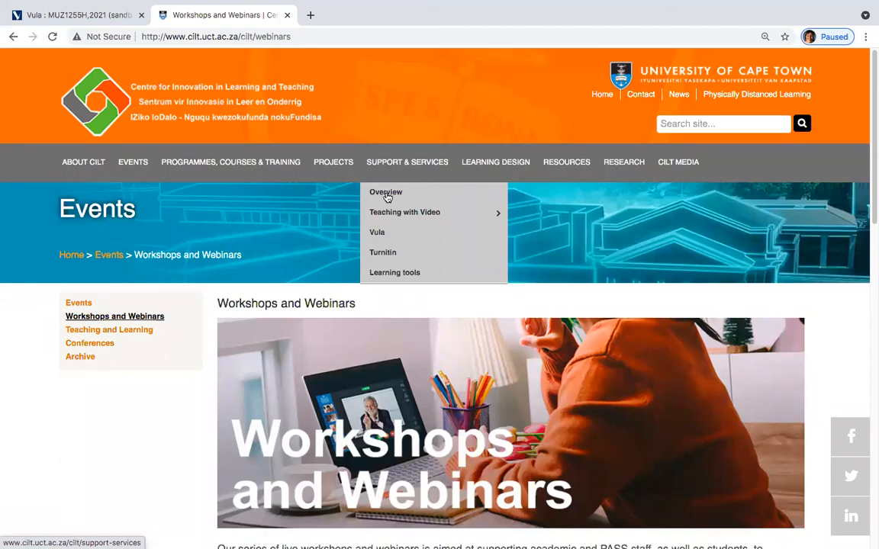
pyautogui.click(385, 193)
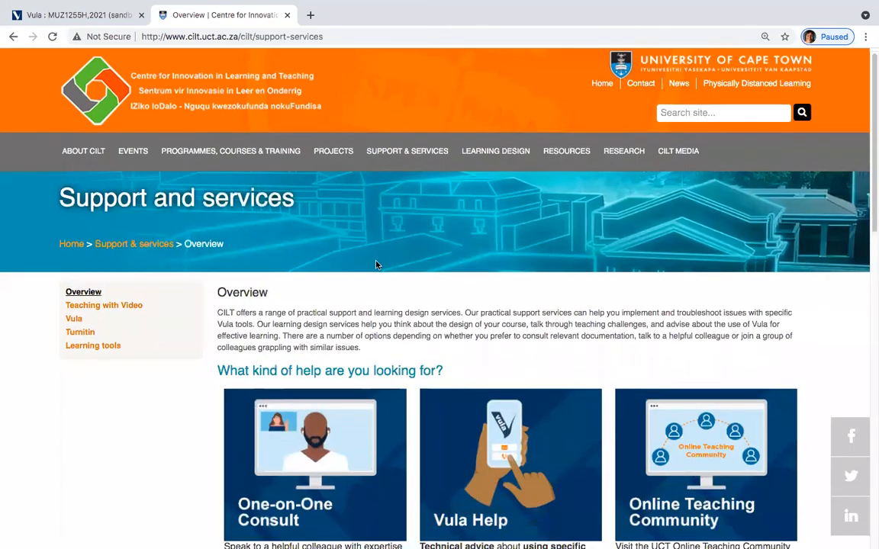
pyautogui.scroll(-3, 374, 262)
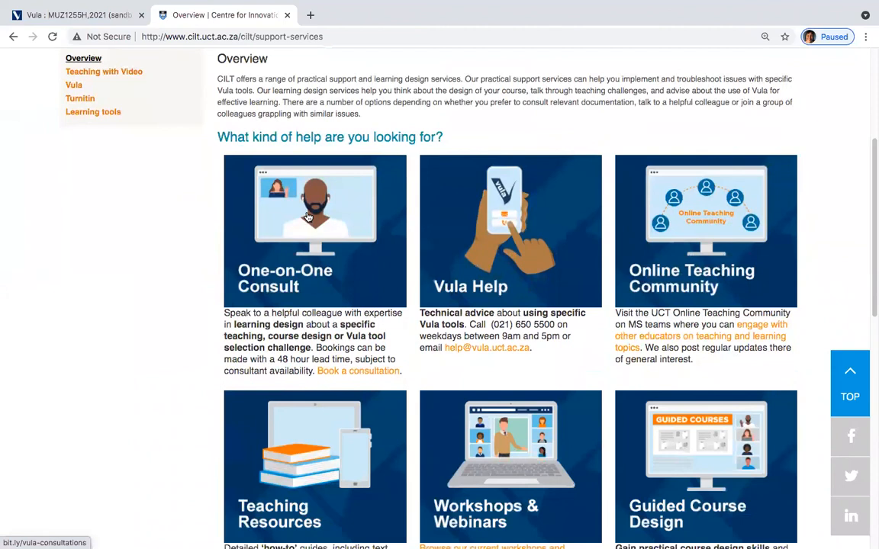
# Step: Open the One-on-One Consult Bookings page, browse its eight 45-minute faculty services, then return to the Contact us slide
pyautogui.click(308, 218)
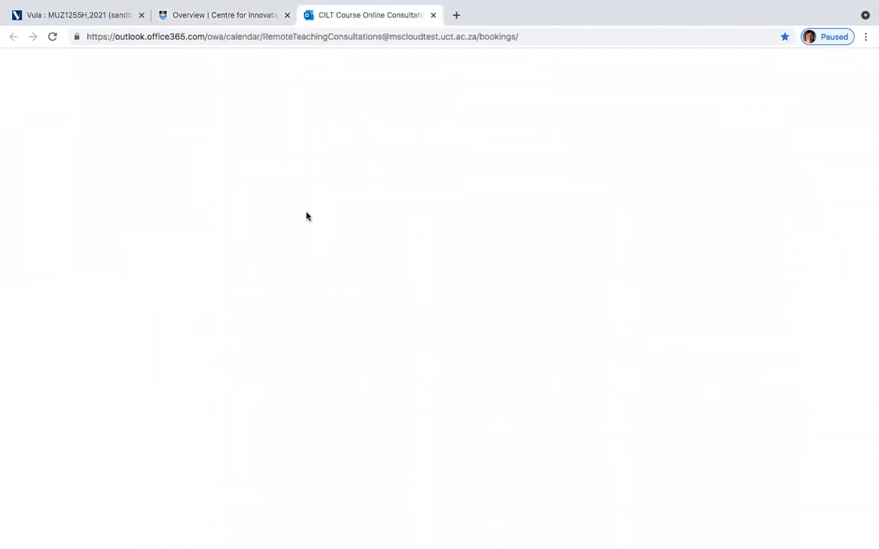
pyautogui.scroll(-1, 308, 218)
pyautogui.scroll(-3, 307, 218)
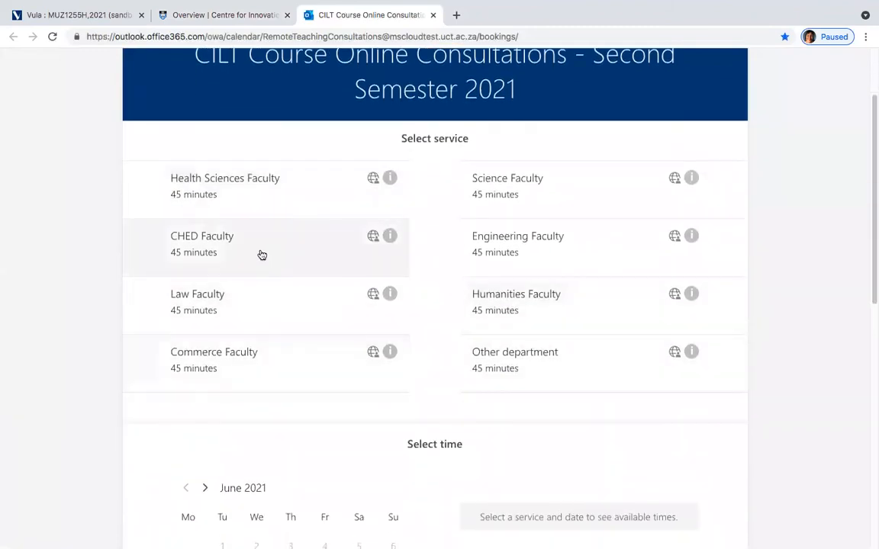
pyautogui.scroll(-1, 261, 255)
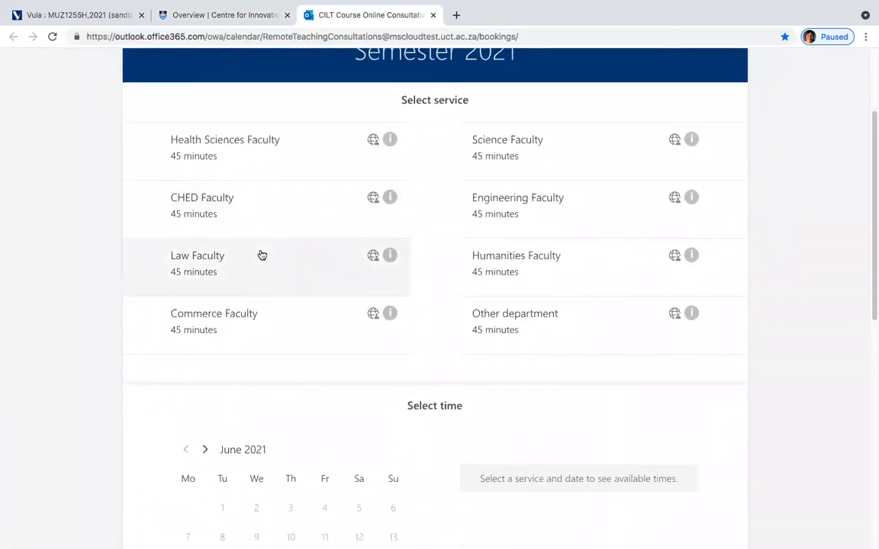
pyautogui.scroll(2, 262, 255)
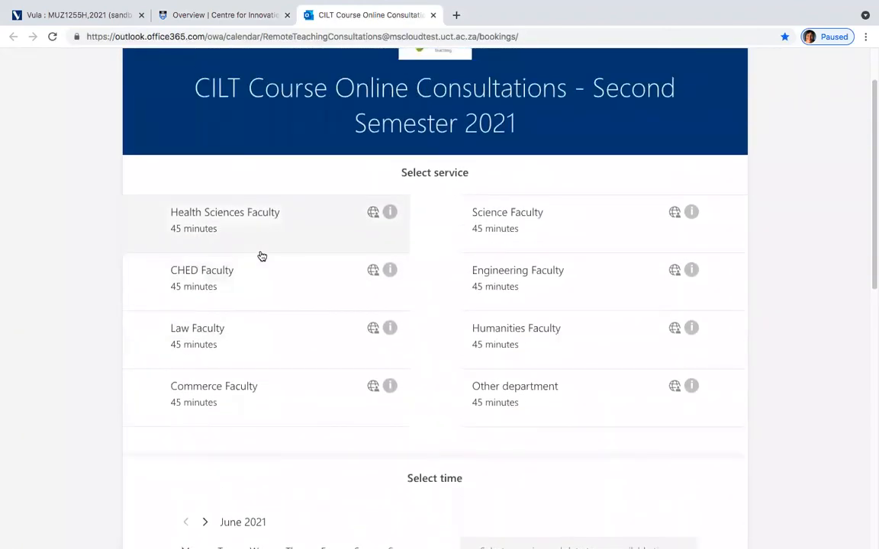
pyautogui.scroll(2, 262, 256)
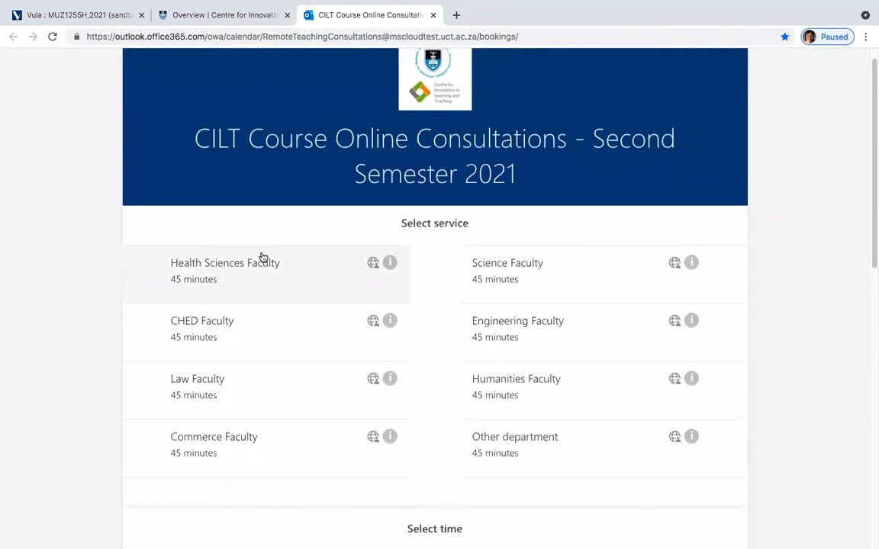
pyautogui.scroll(1, 262, 256)
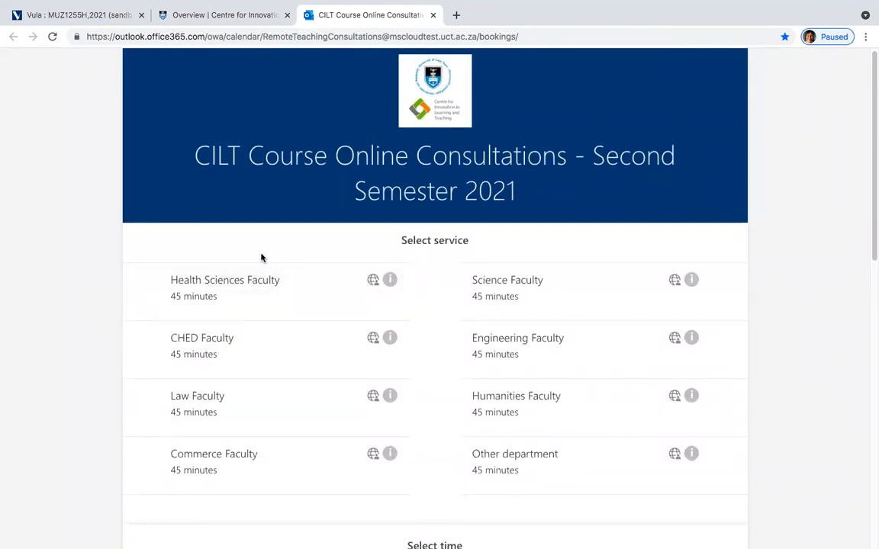
pyautogui.hotkey('ctrl', 'Up')
pyautogui.click(400, 417)
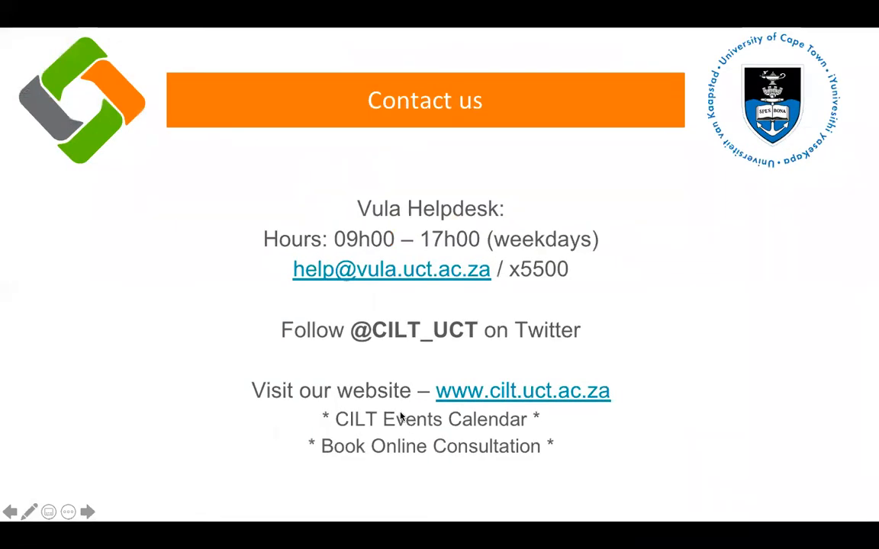